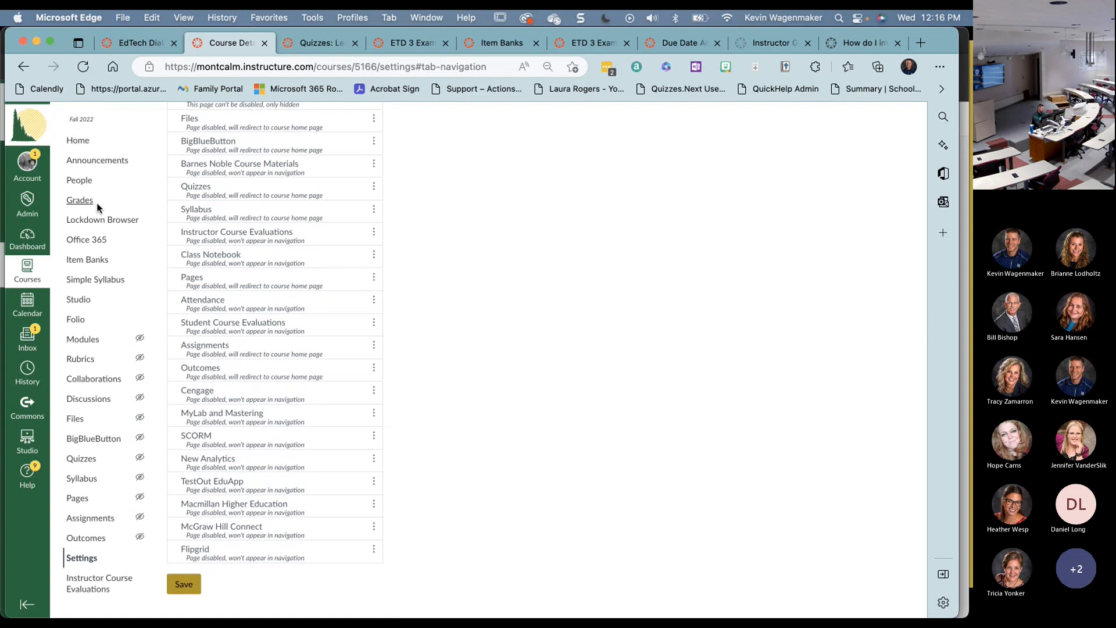
# - Open Item Banks, switch the filter from This Course to All Banks, and browse the list
pyautogui.click(85, 261)
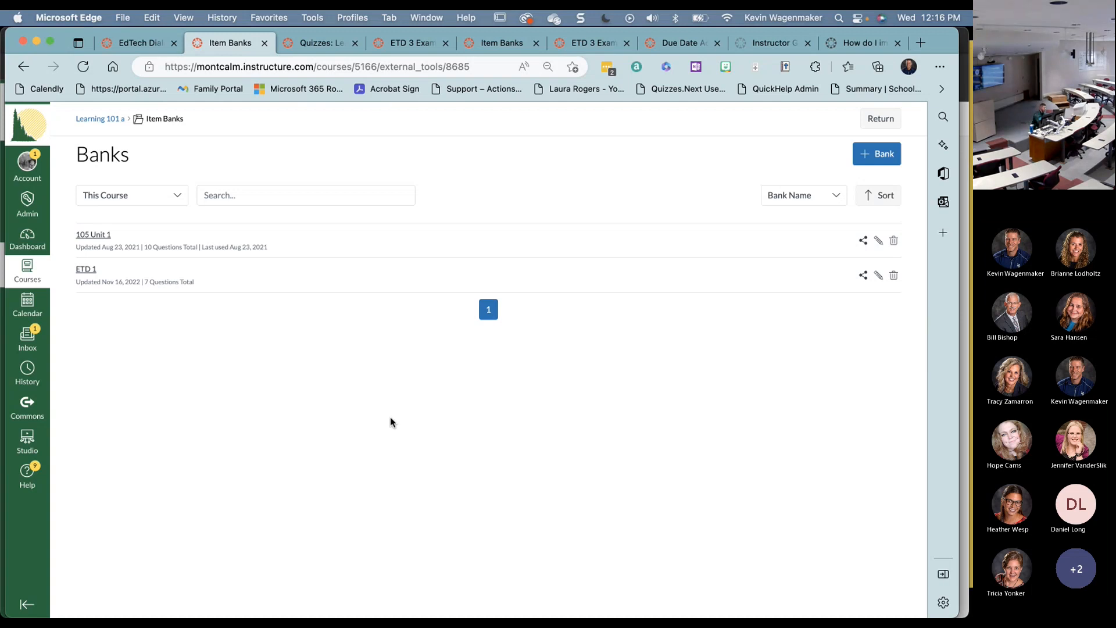
pyautogui.click(167, 195)
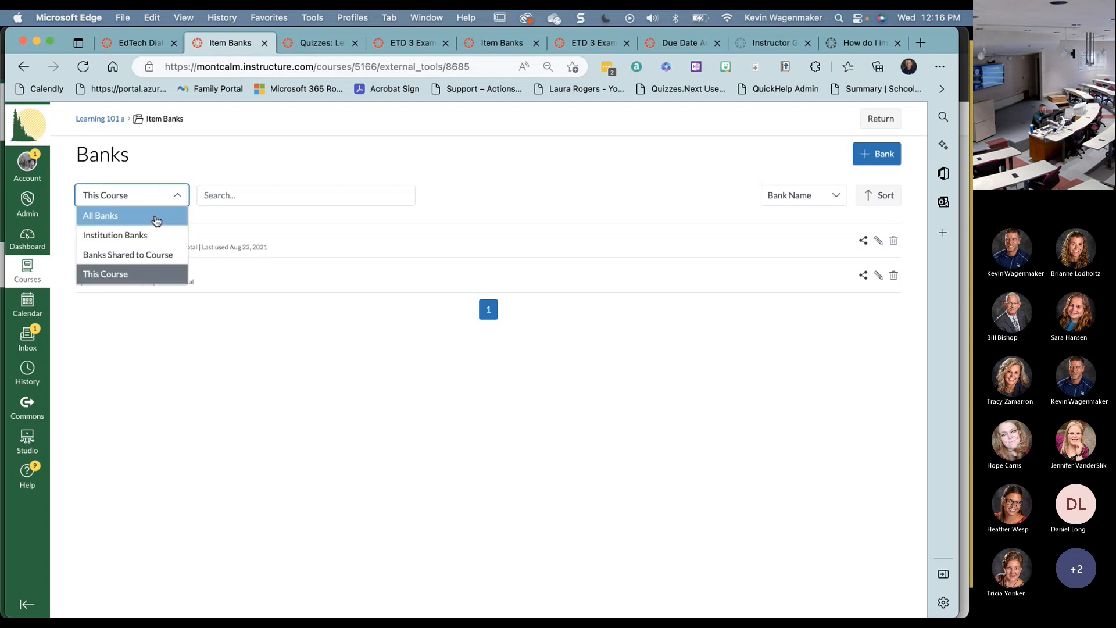
pyautogui.click(154, 215)
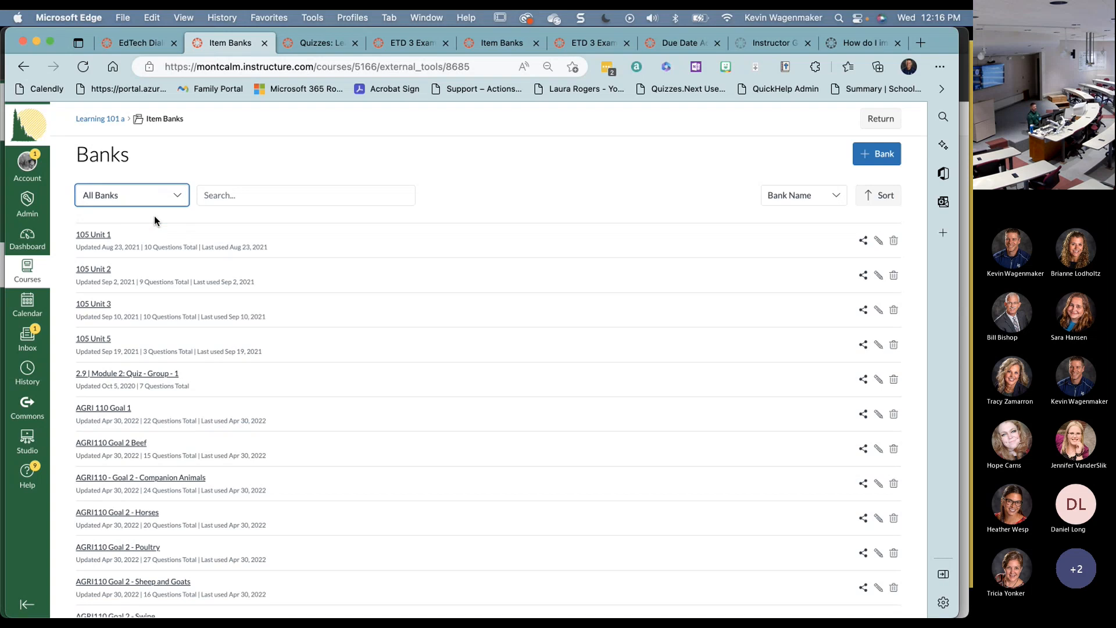
pyautogui.scroll(-1, 214, 438)
pyautogui.scroll(-15, 214, 437)
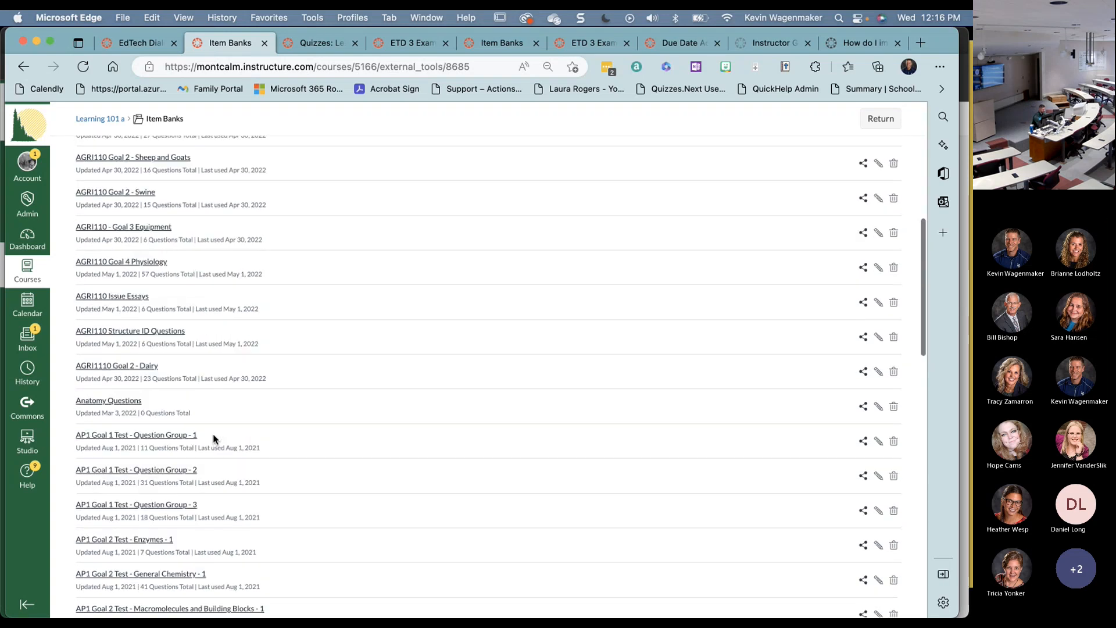
pyautogui.scroll(-15, 212, 437)
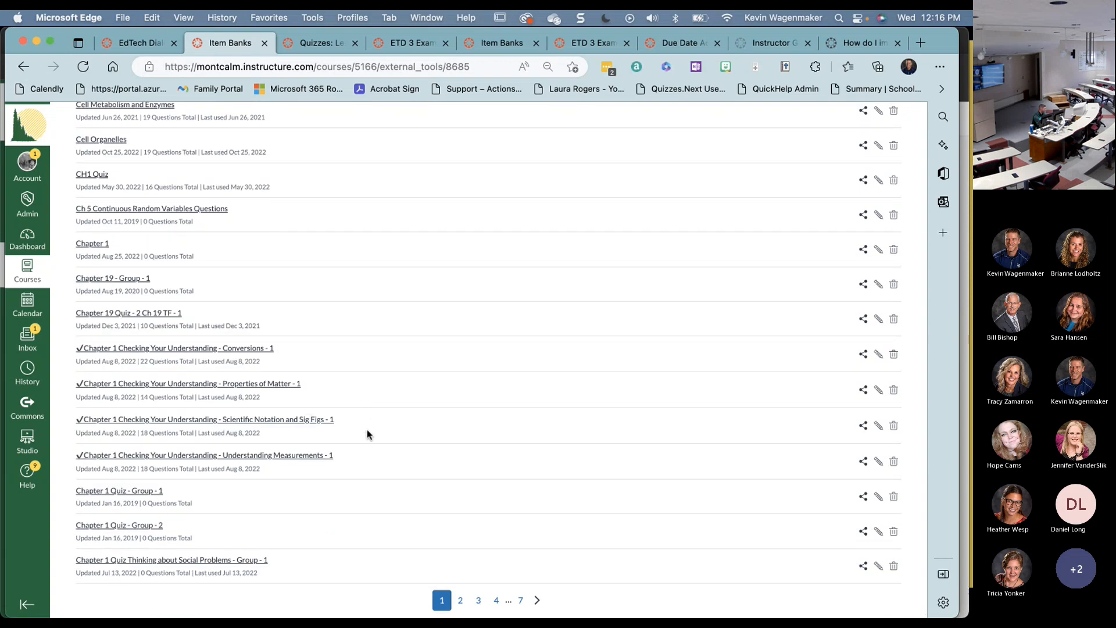
pyautogui.scroll(20, 424, 337)
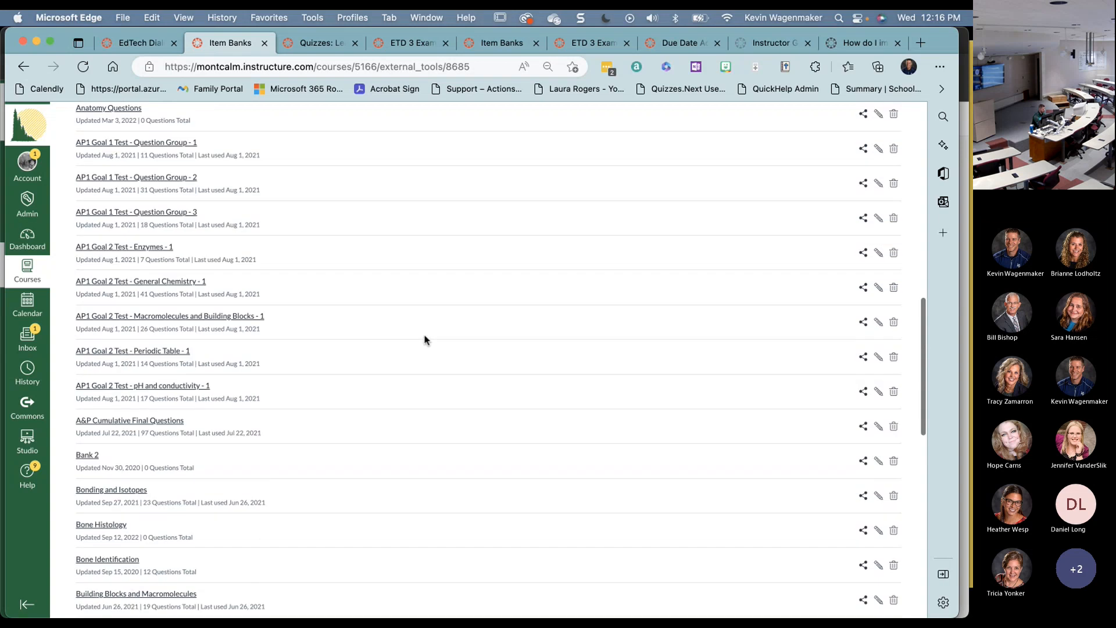
pyautogui.scroll(6, 425, 340)
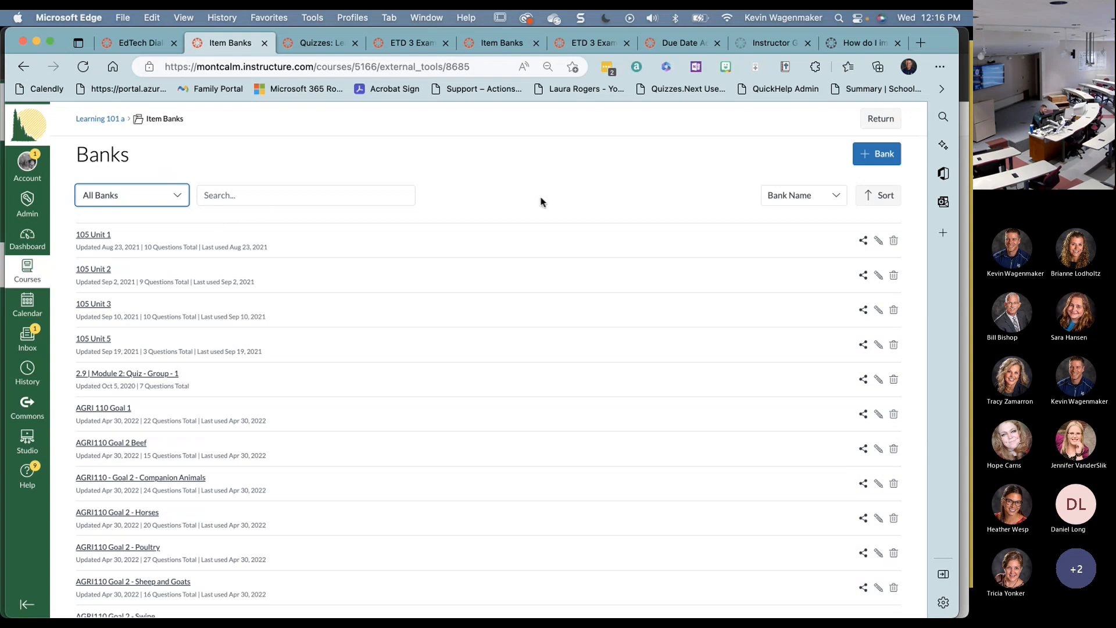
# - Create a new item bank named 'ETD Sample 2'
pyautogui.click(878, 156)
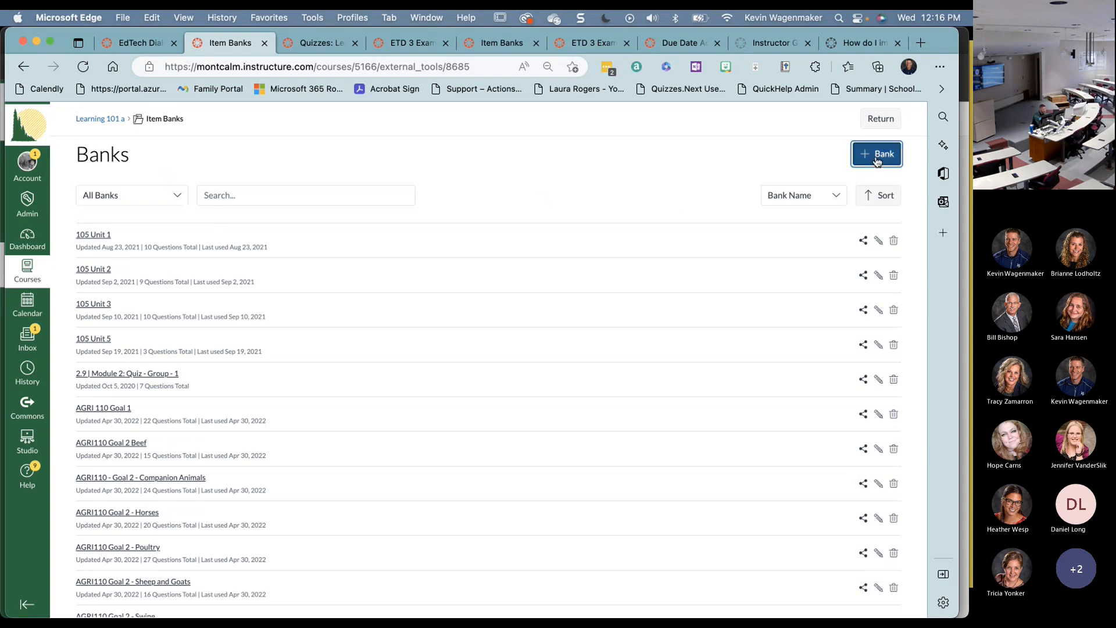
pyautogui.click(417, 370)
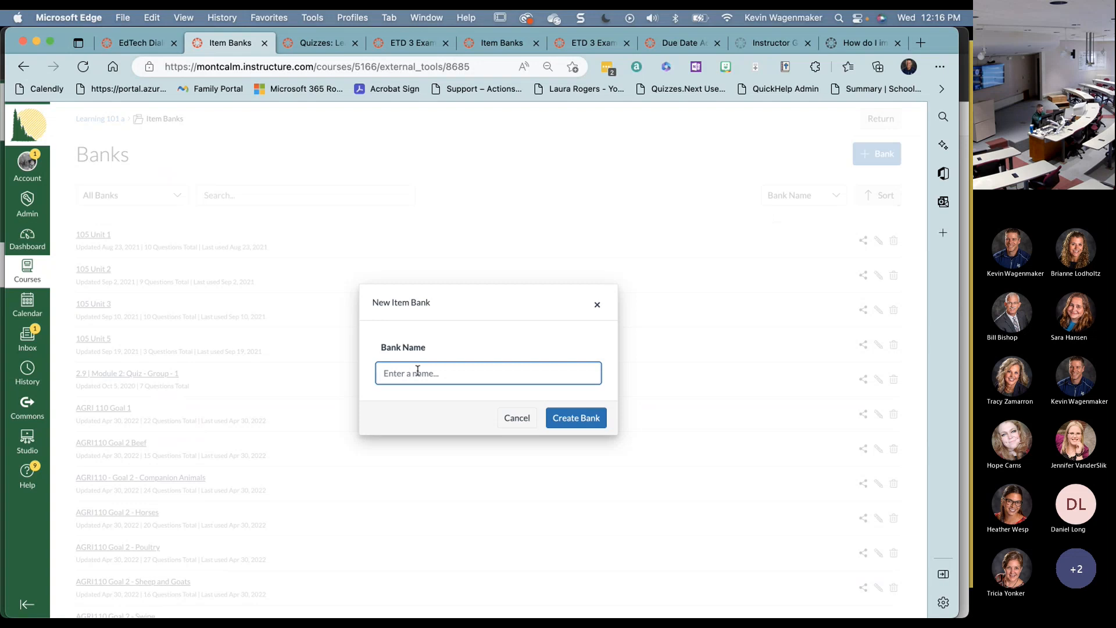
pyautogui.write('ETD Sample 2')
pyautogui.click(591, 418)
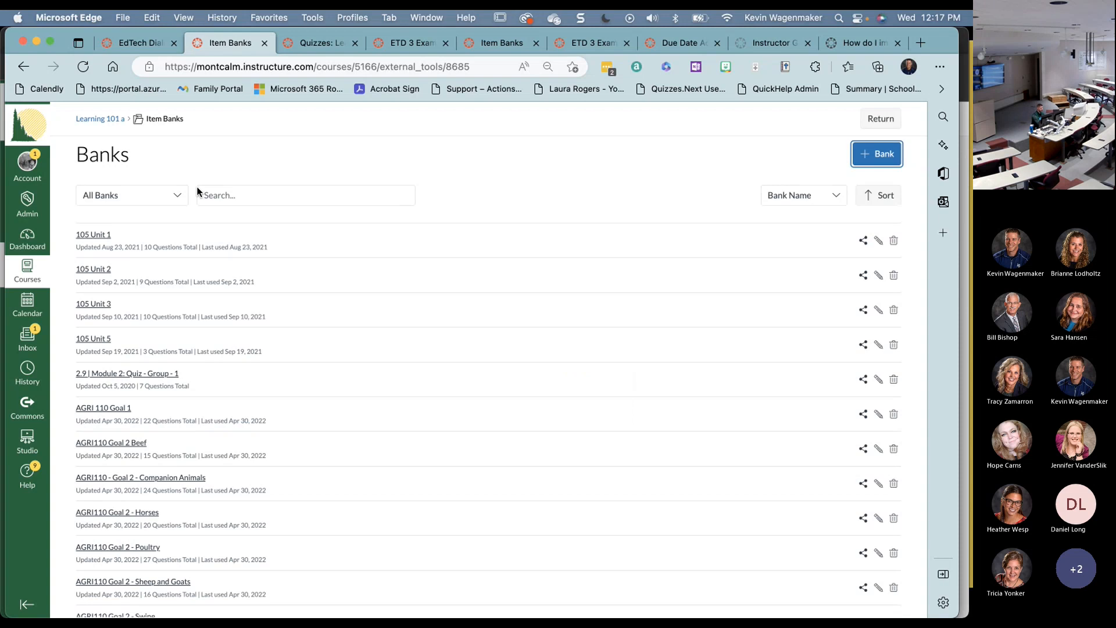
# - Search the banks for 'etd' and open ETD Sample 2
pyautogui.click(233, 196)
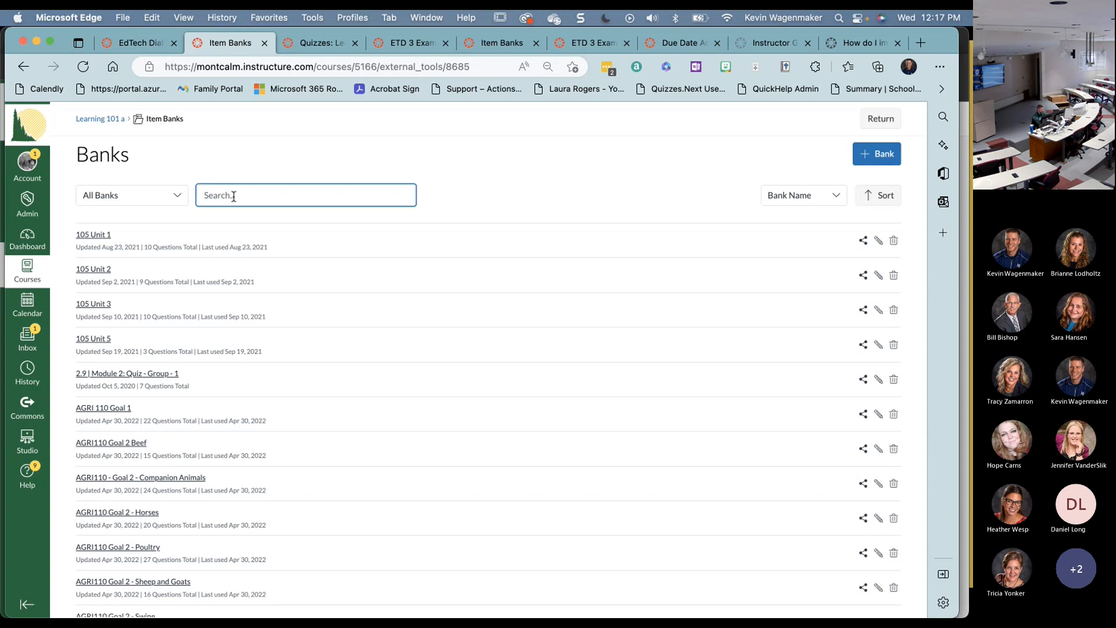
pyautogui.write('etd')
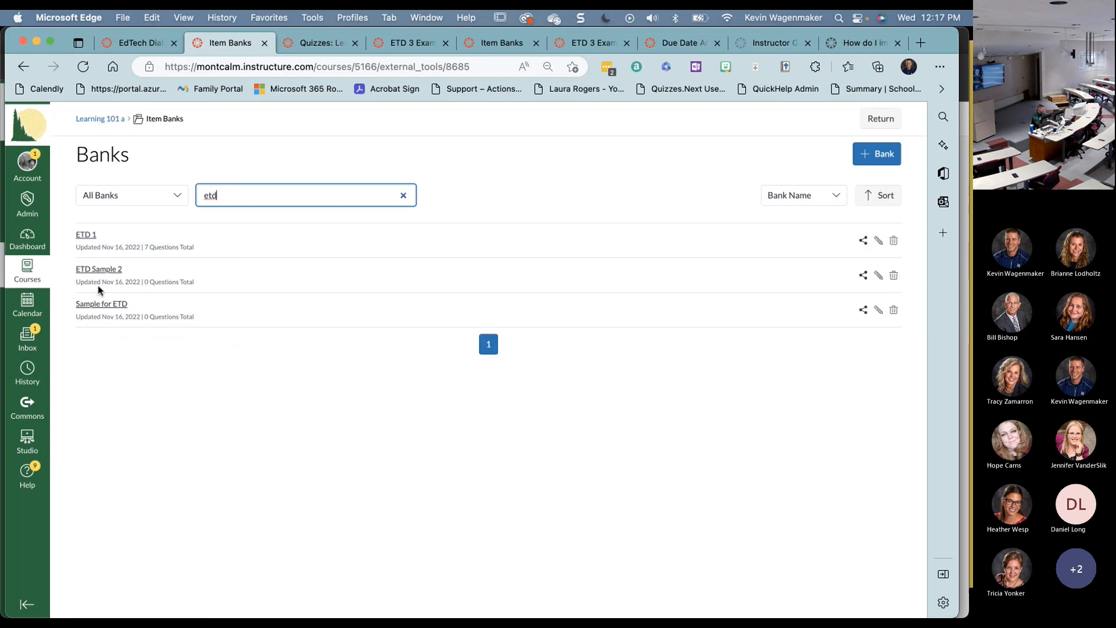
pyautogui.click(104, 270)
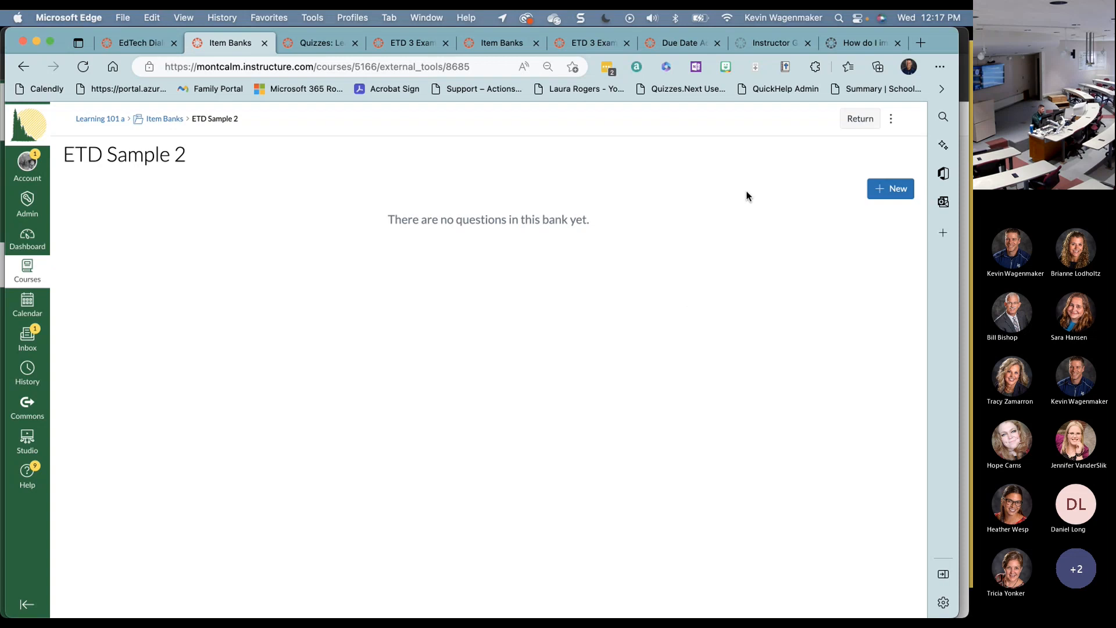
# - Preview the new-question types and the Import Content window, closing both without changes
pyautogui.click(893, 190)
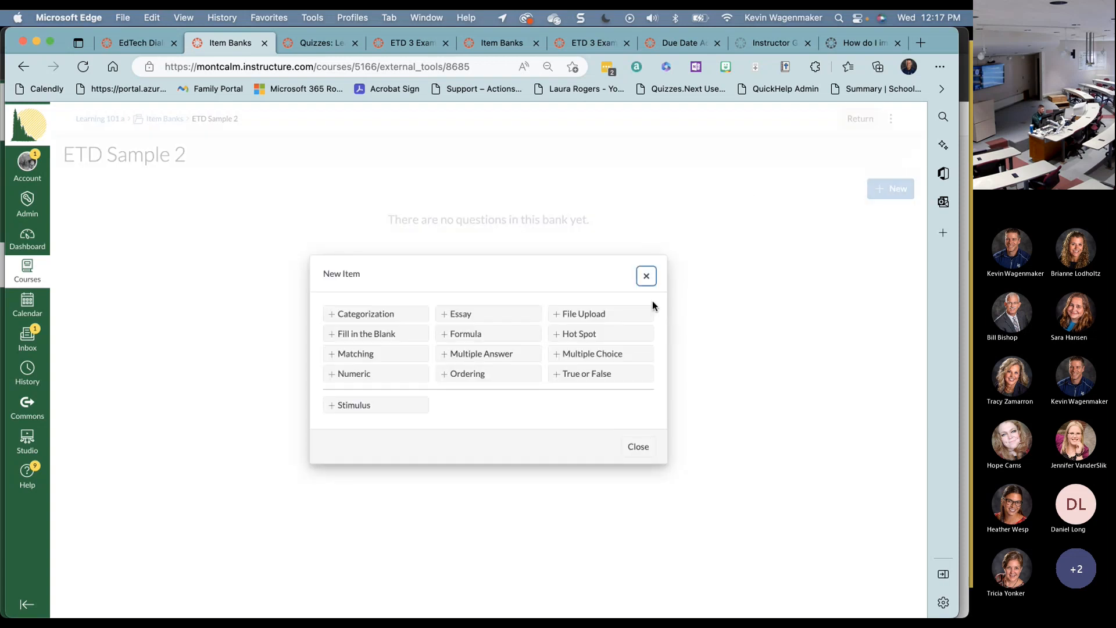
pyautogui.click(647, 275)
pyautogui.click(891, 120)
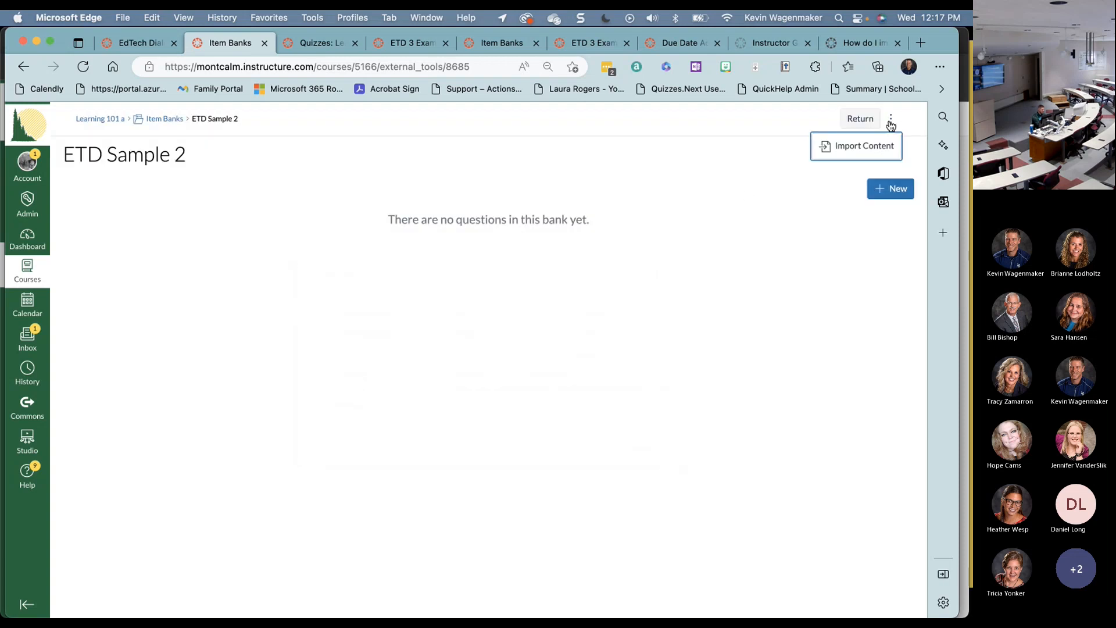
pyautogui.click(860, 148)
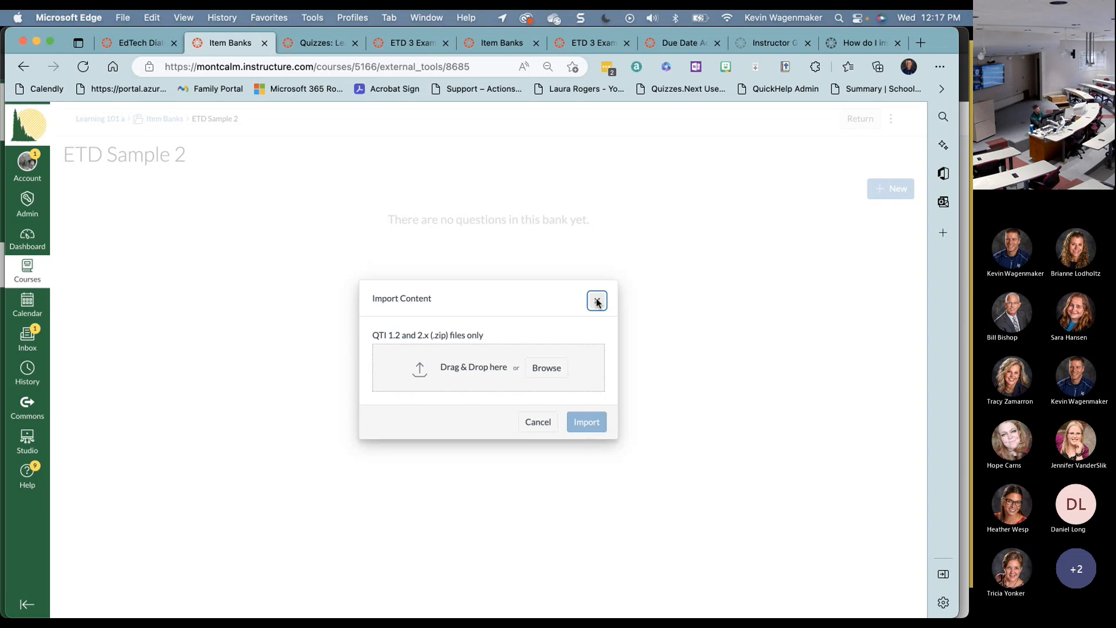
pyautogui.click(597, 301)
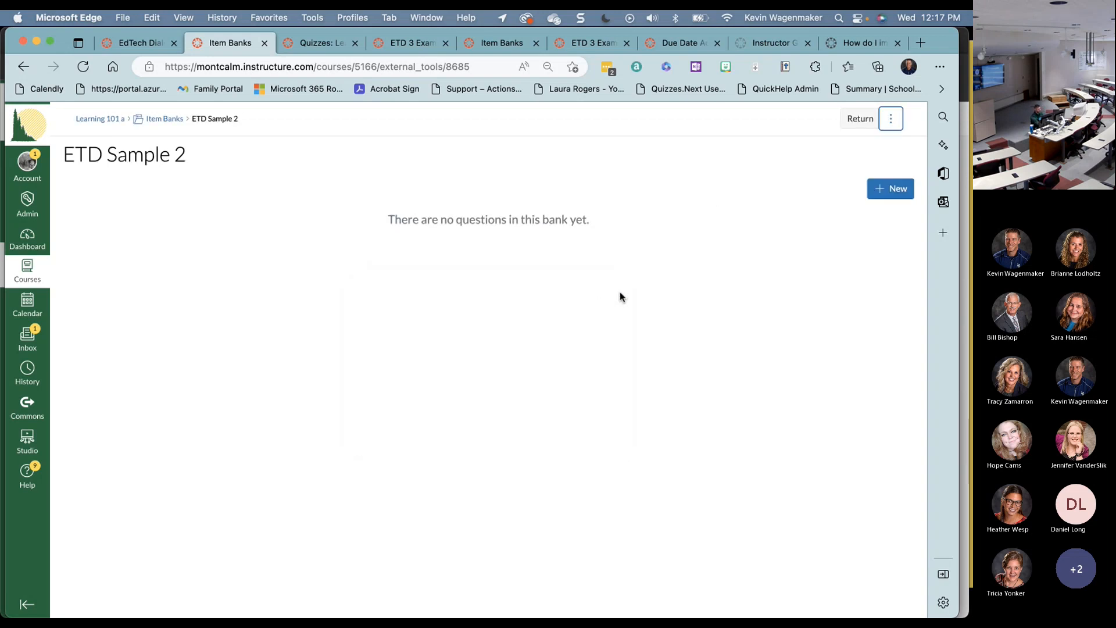
# - Recheck the question-type choices, dismiss them, and return to the ETD banks list
pyautogui.click(889, 189)
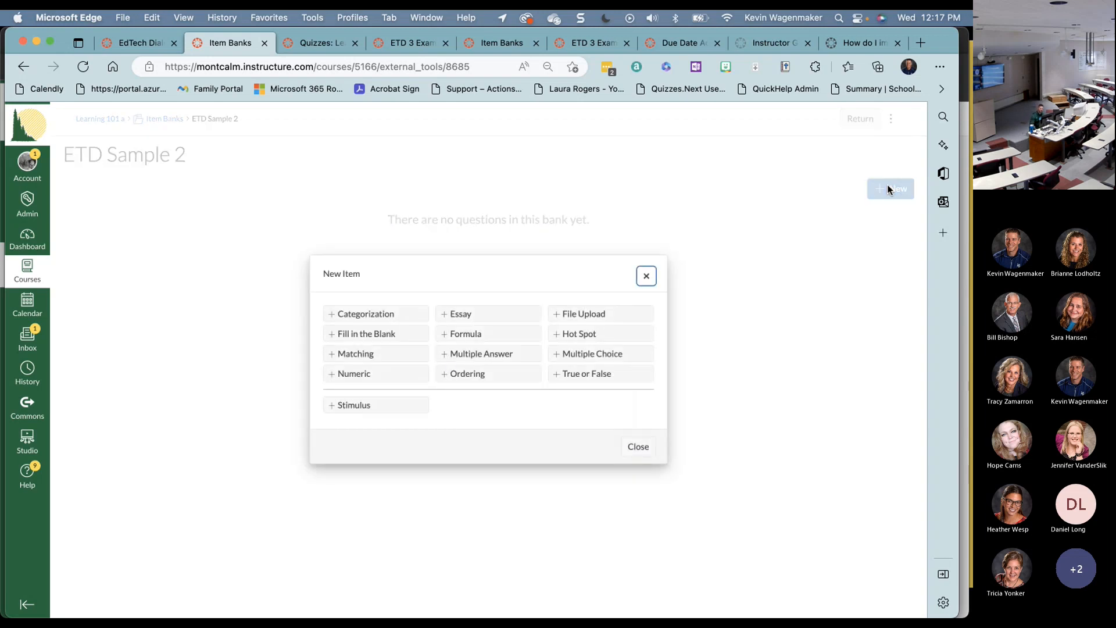
pyautogui.click(646, 277)
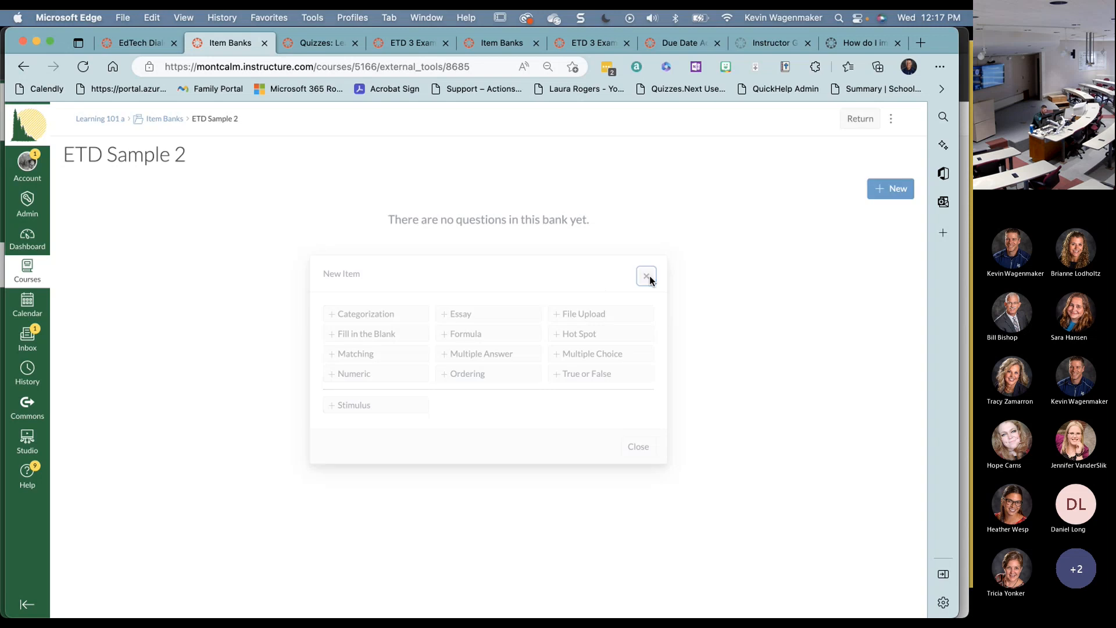
pyautogui.hscroll(-5, 187, 199)
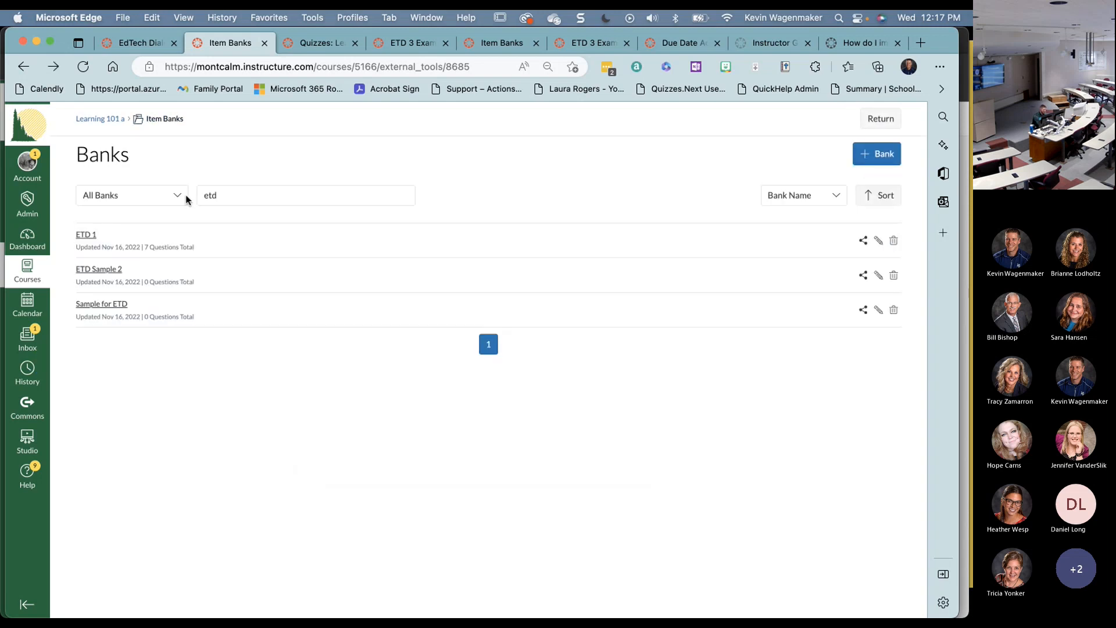
# - Reopen Item Banks and filter to Banks Shared to Course, showing 105 Unit 1 and ETD 1
pyautogui.hscroll(-5, 237, 314)
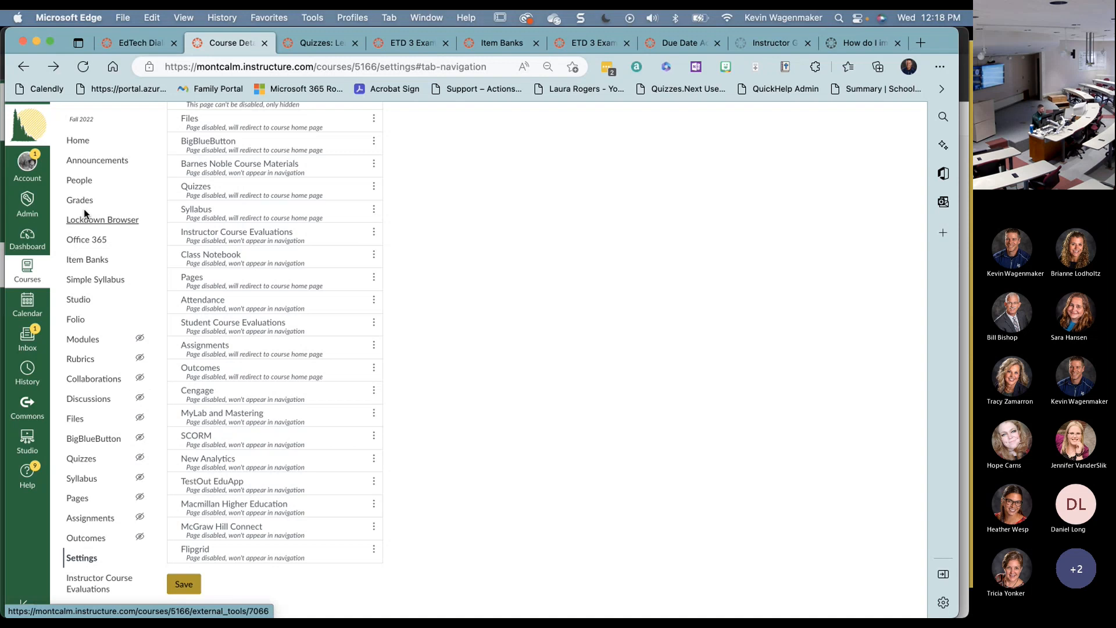
pyautogui.click(82, 261)
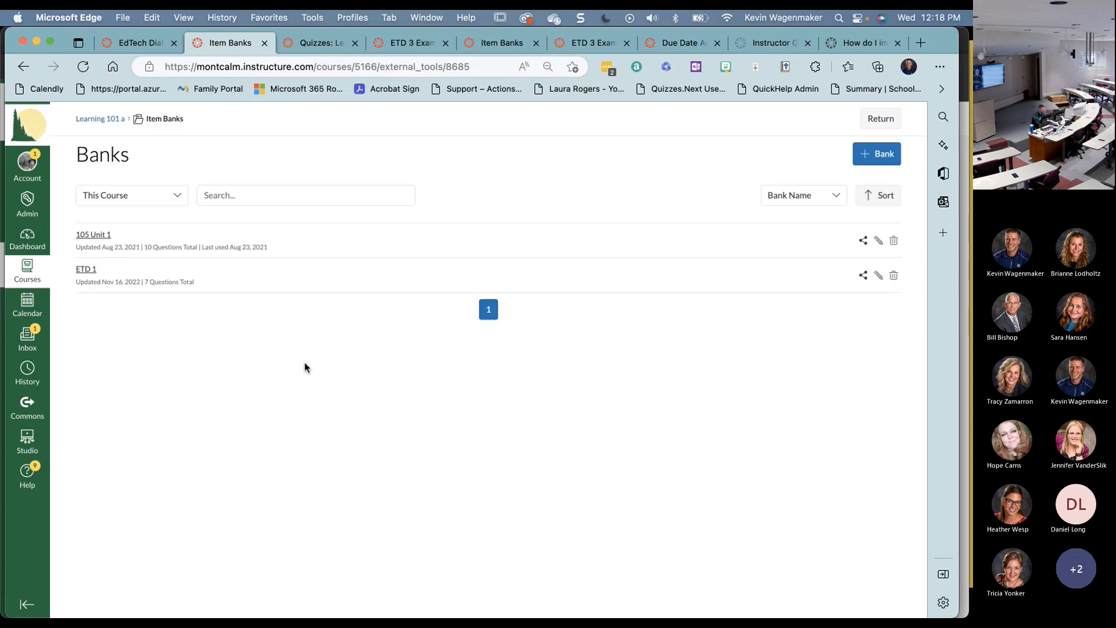
pyautogui.click(172, 197)
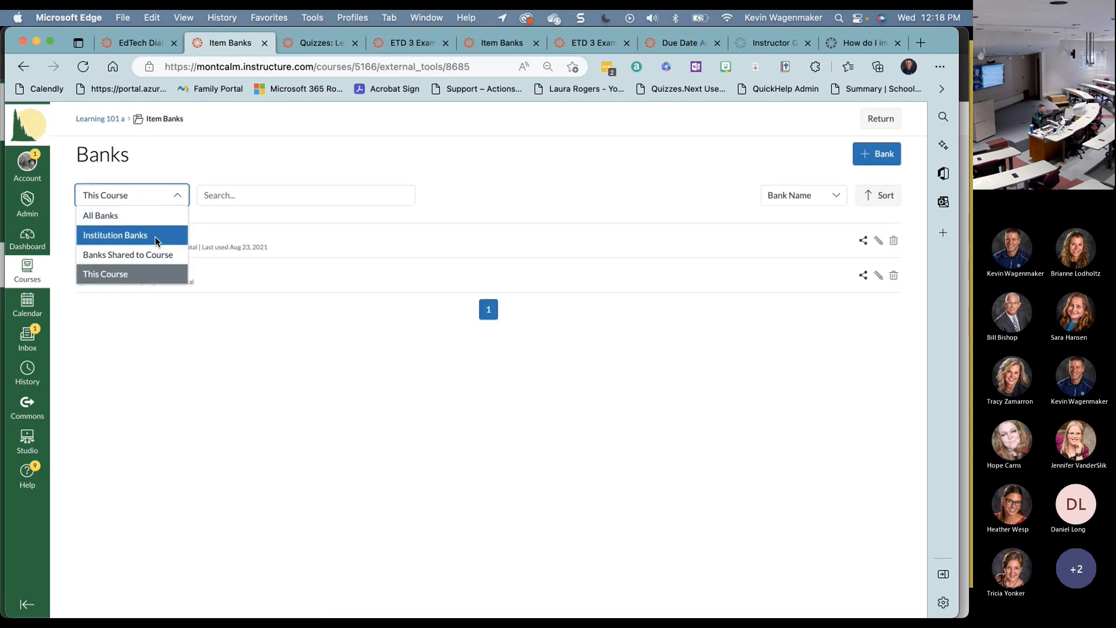
pyautogui.click(153, 254)
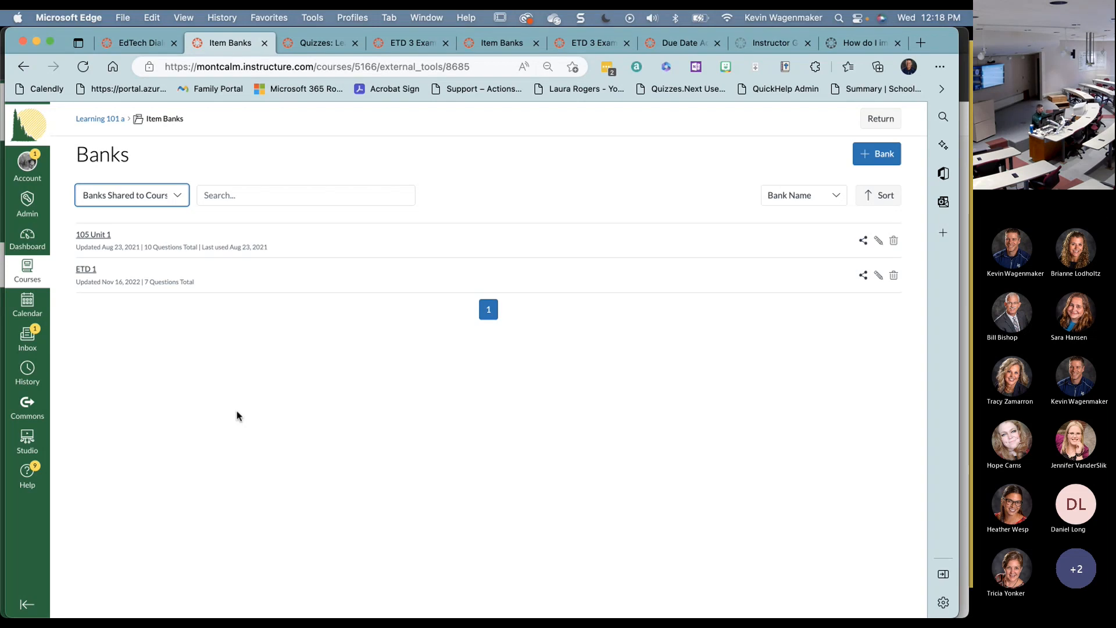
# - Bring up the ETD 3 Example Quiz start page from the quiz results window
pyautogui.press('super+grave')
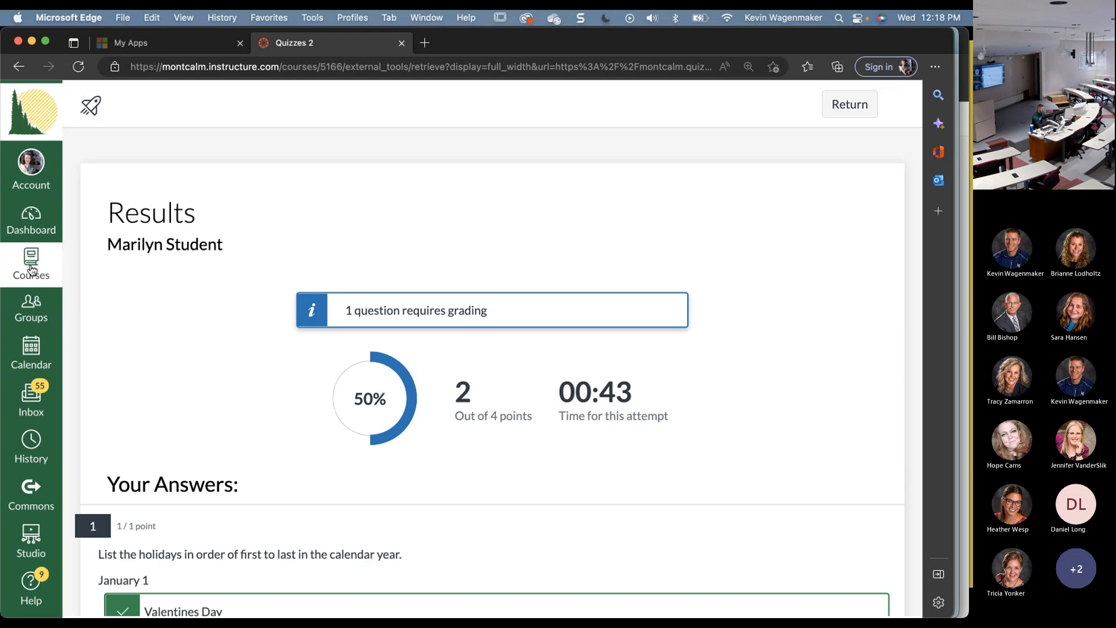
pyautogui.click(831, 108)
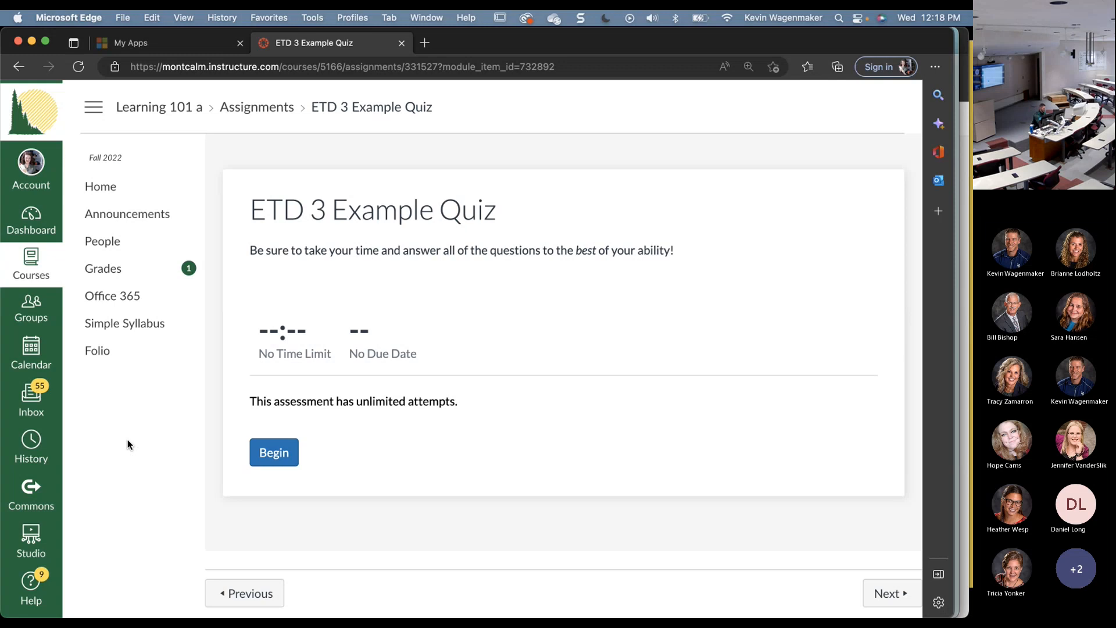
# - Open ETD 1's sharing settings and stage a course found by an instructor's name
pyautogui.press('super+grave')
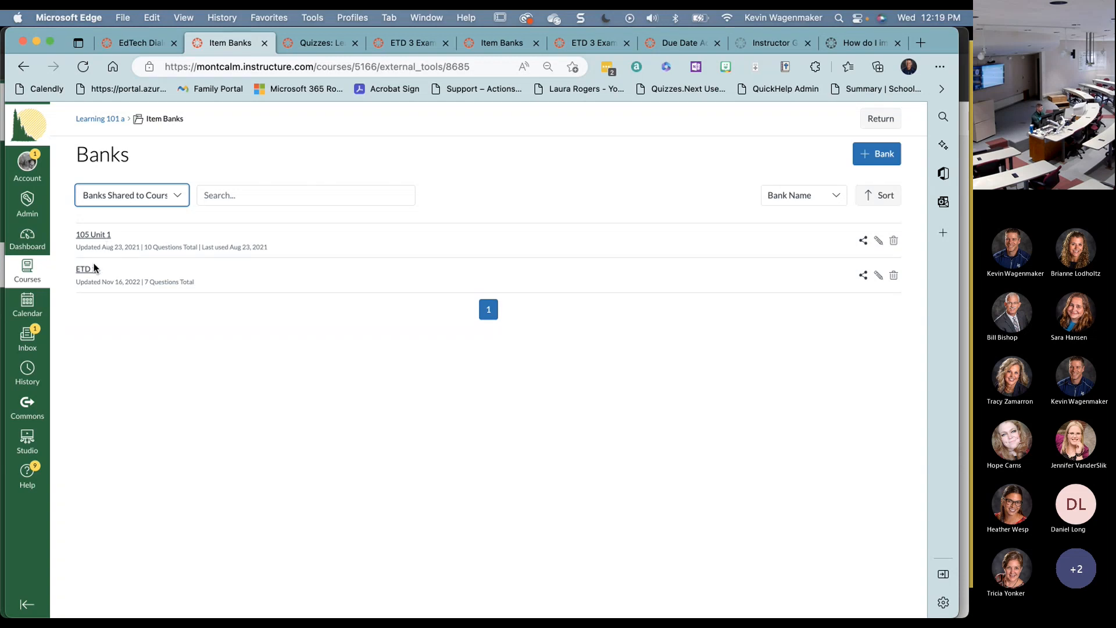
pyautogui.click(862, 276)
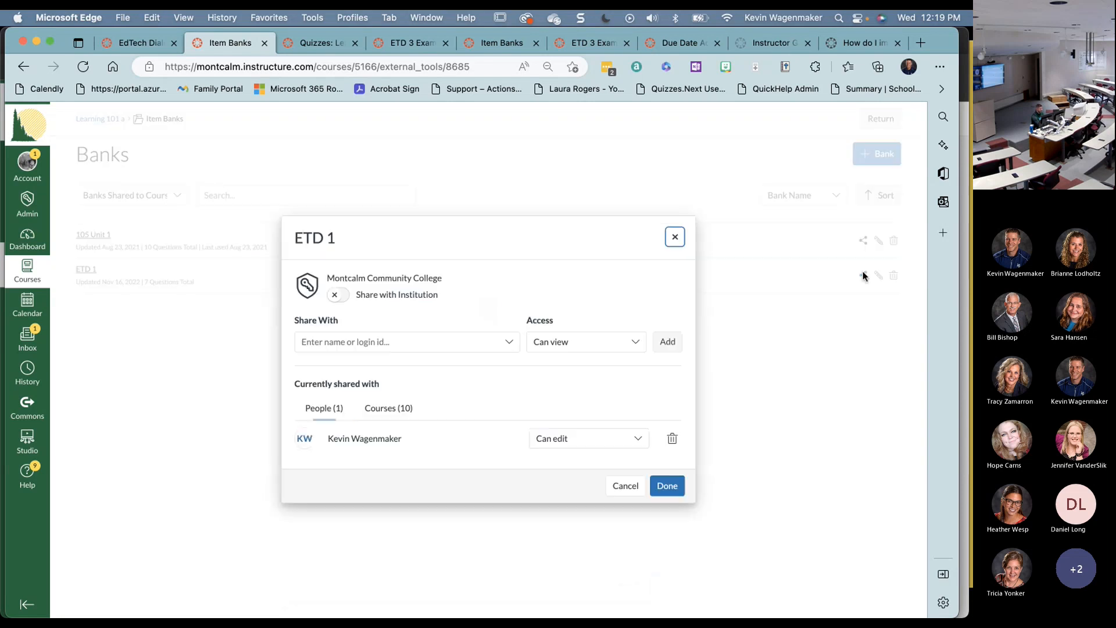
pyautogui.click(357, 339)
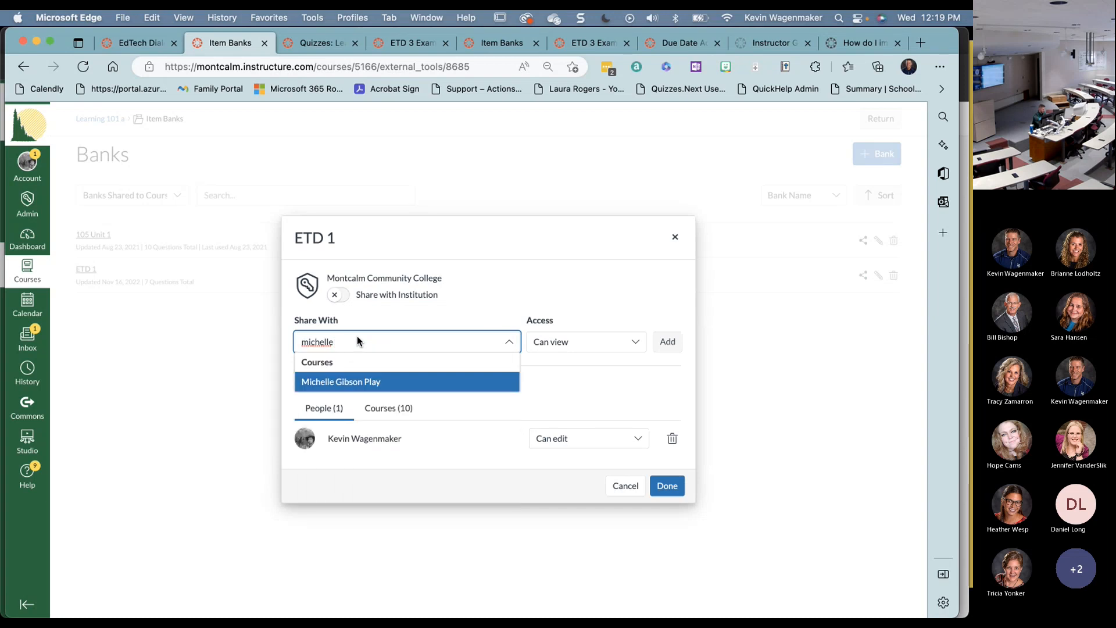
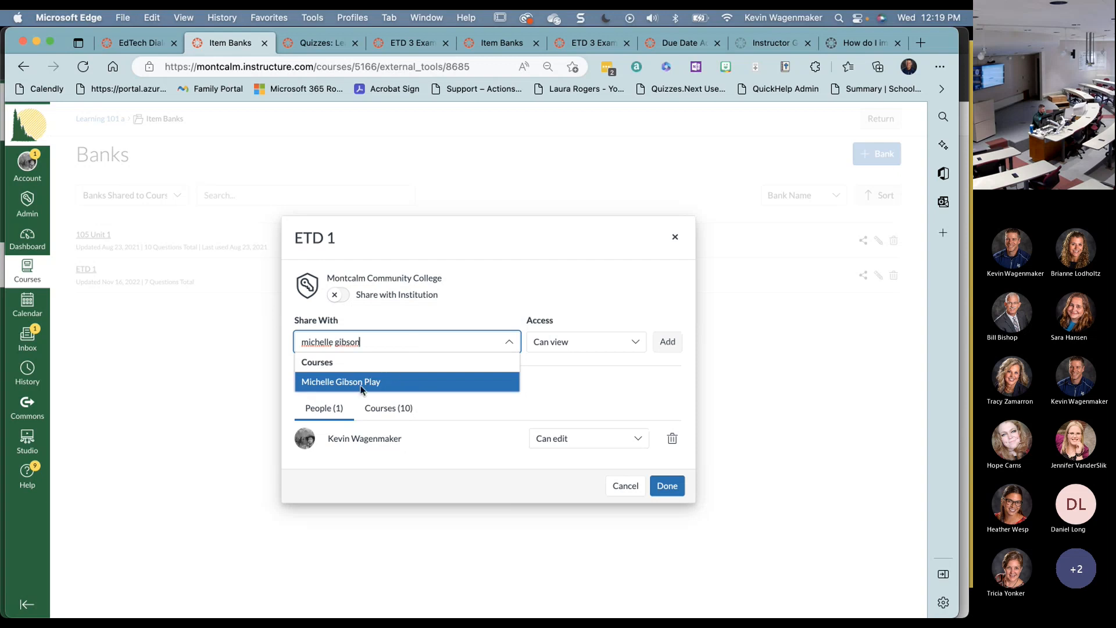
pyautogui.click(360, 382)
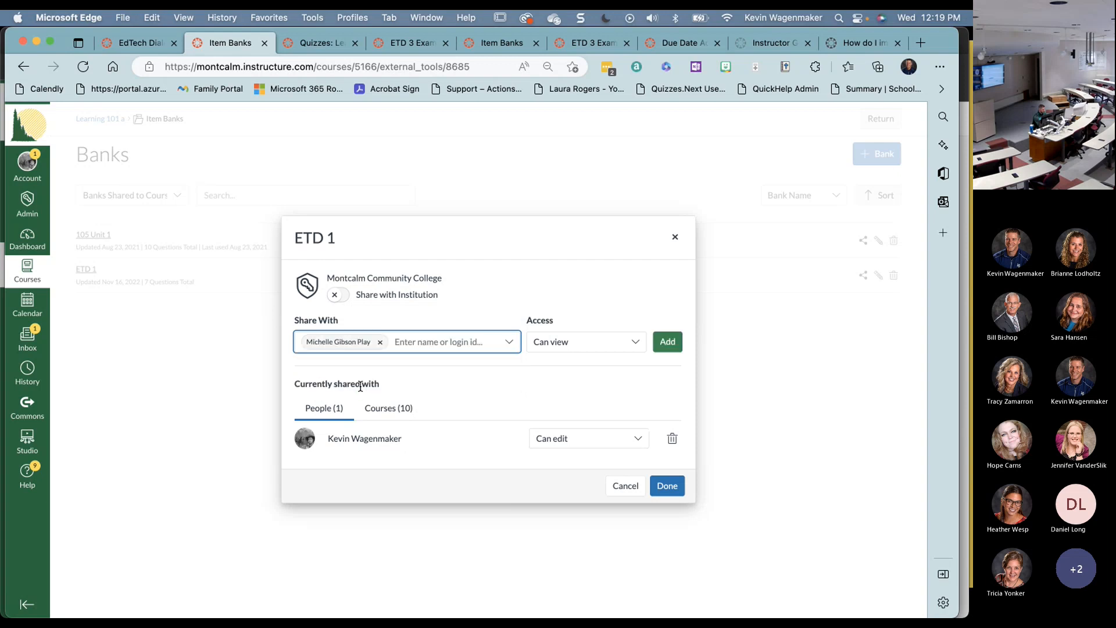
# - Review who the bank is shared with and remove the staged course
pyautogui.click(463, 343)
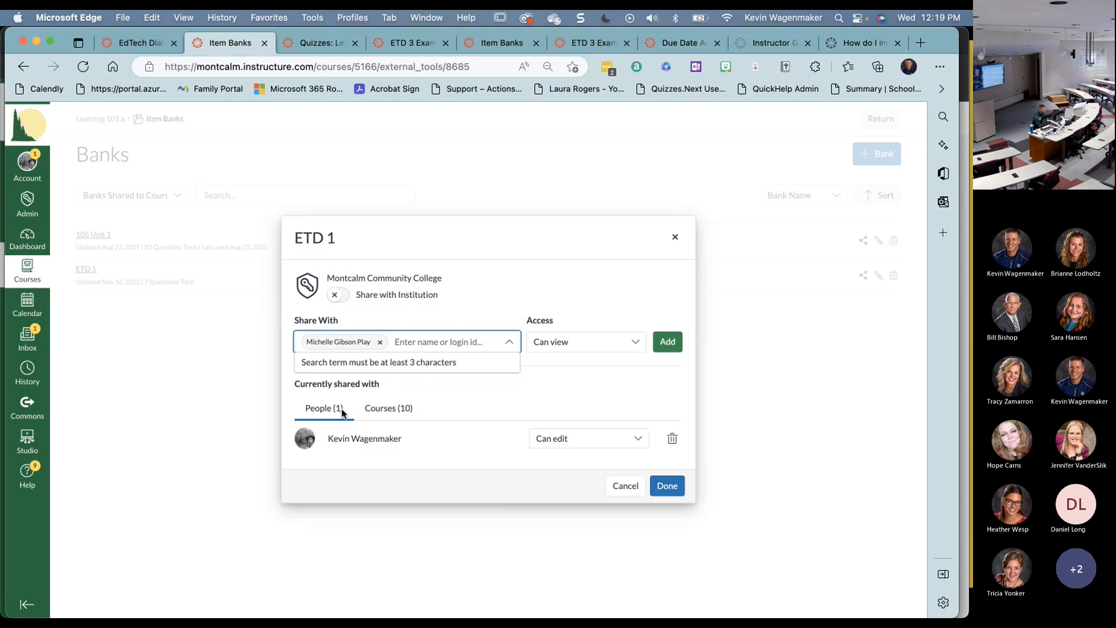
pyautogui.click(321, 413)
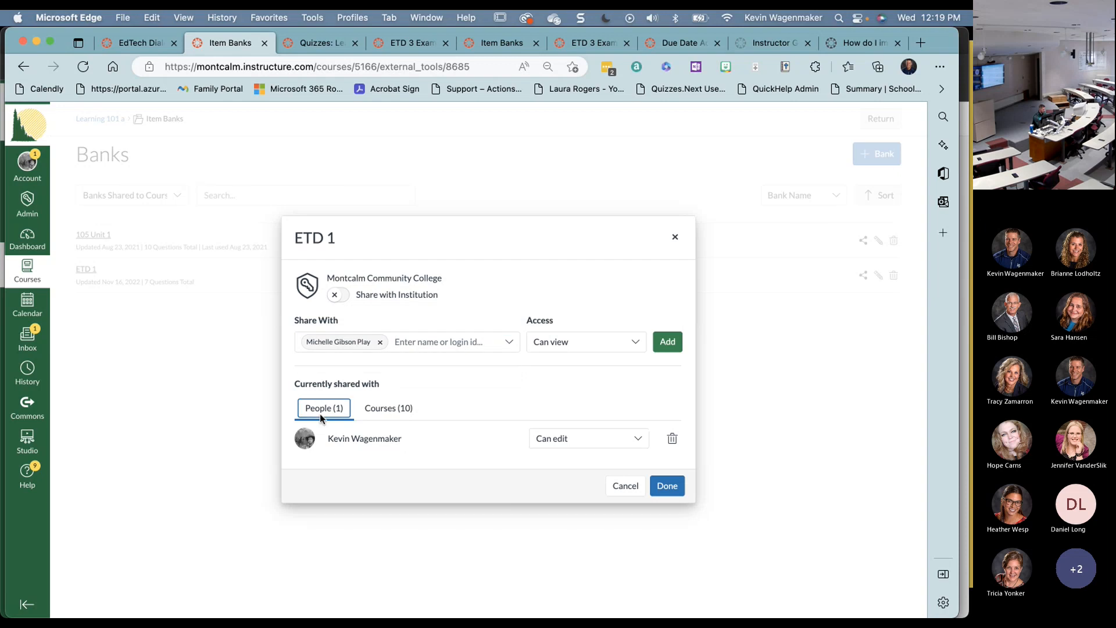
pyautogui.click(380, 343)
pyautogui.click(375, 342)
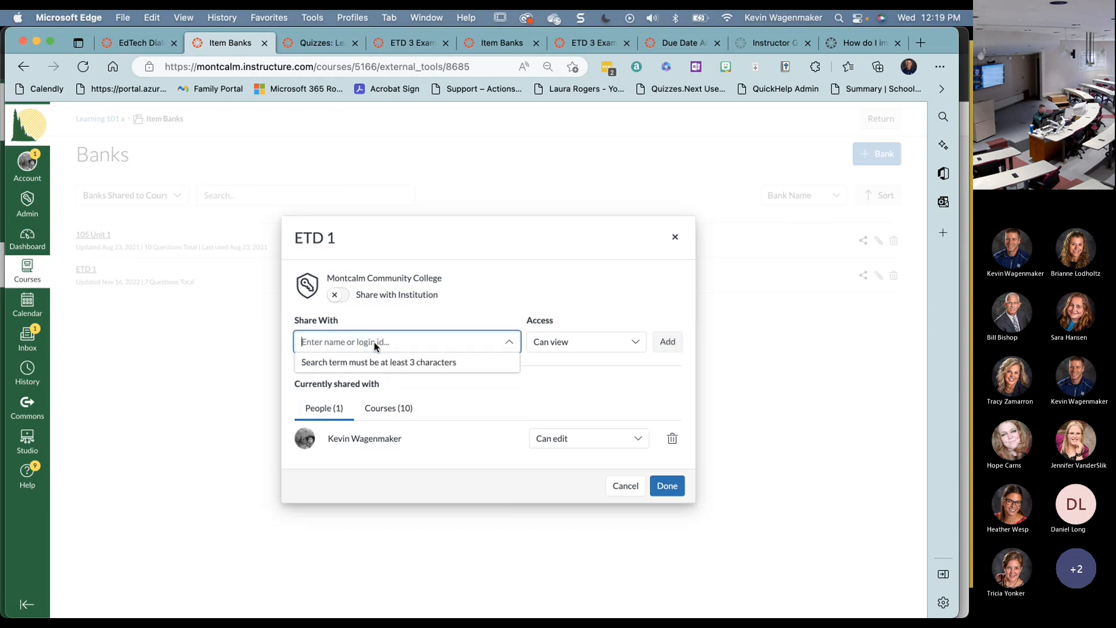
# - Search for two people by name and share the ETD 1 bank with both
pyautogui.write('sara r')
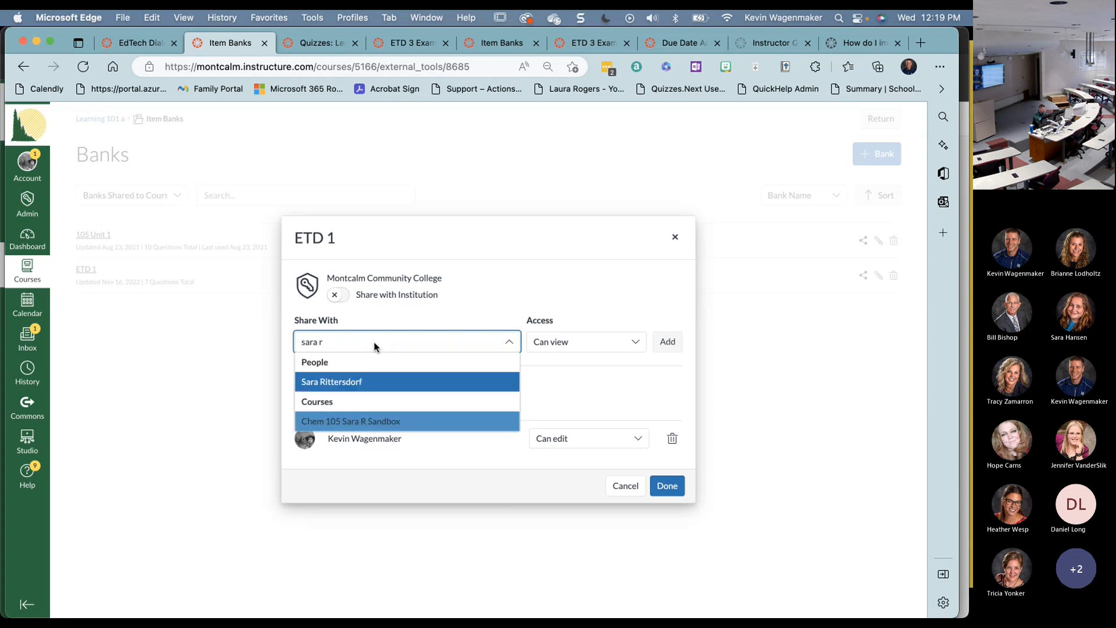
pyautogui.click(337, 383)
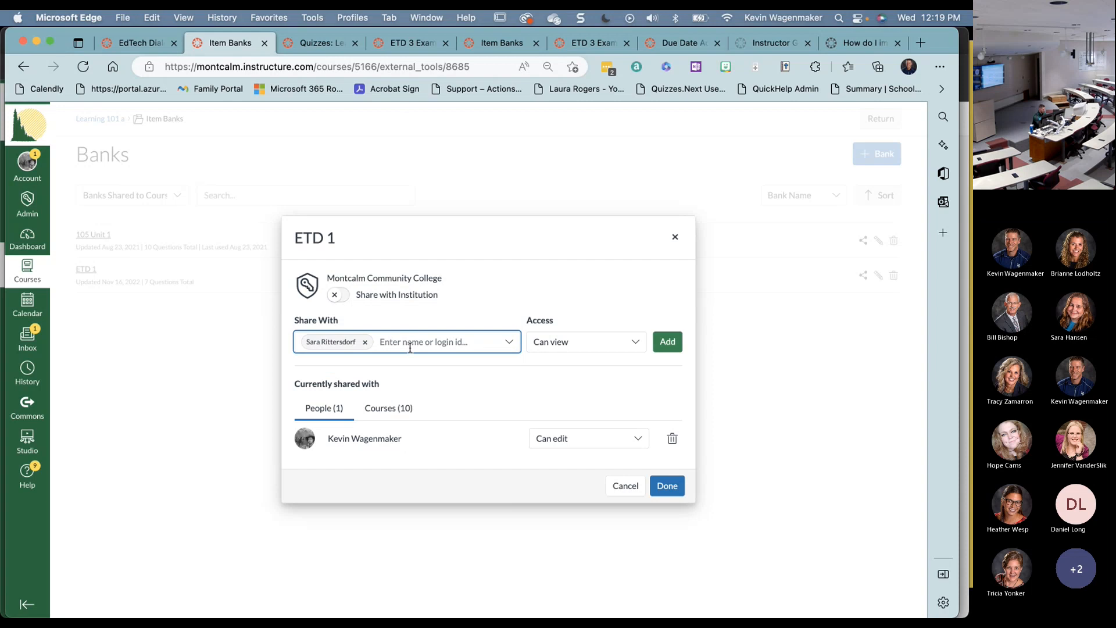
pyautogui.write('dean')
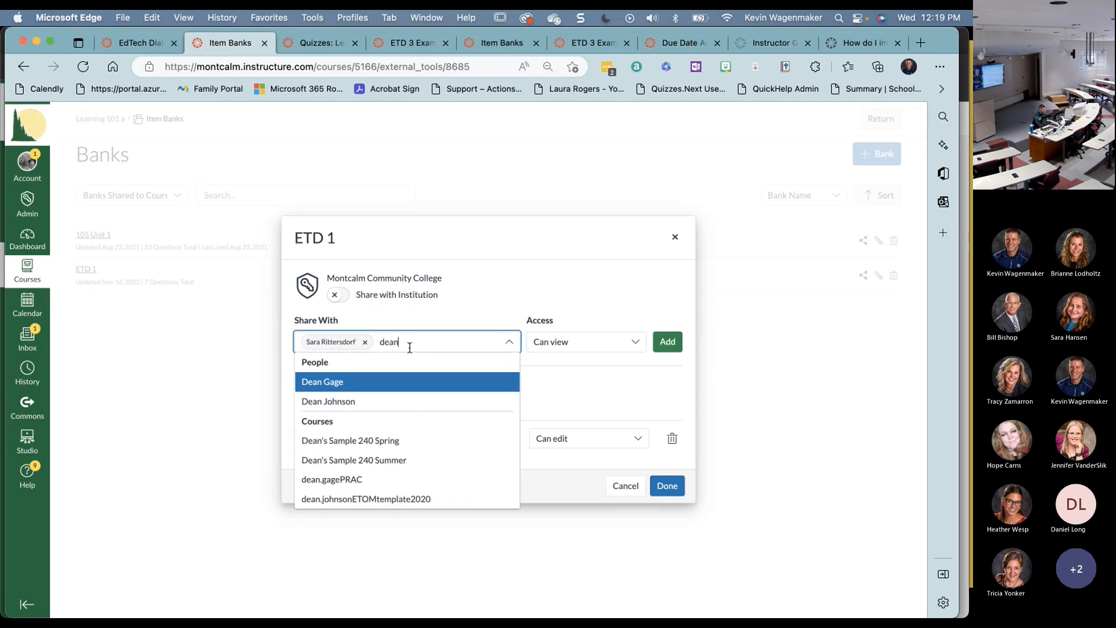
pyautogui.click(352, 382)
pyautogui.click(677, 352)
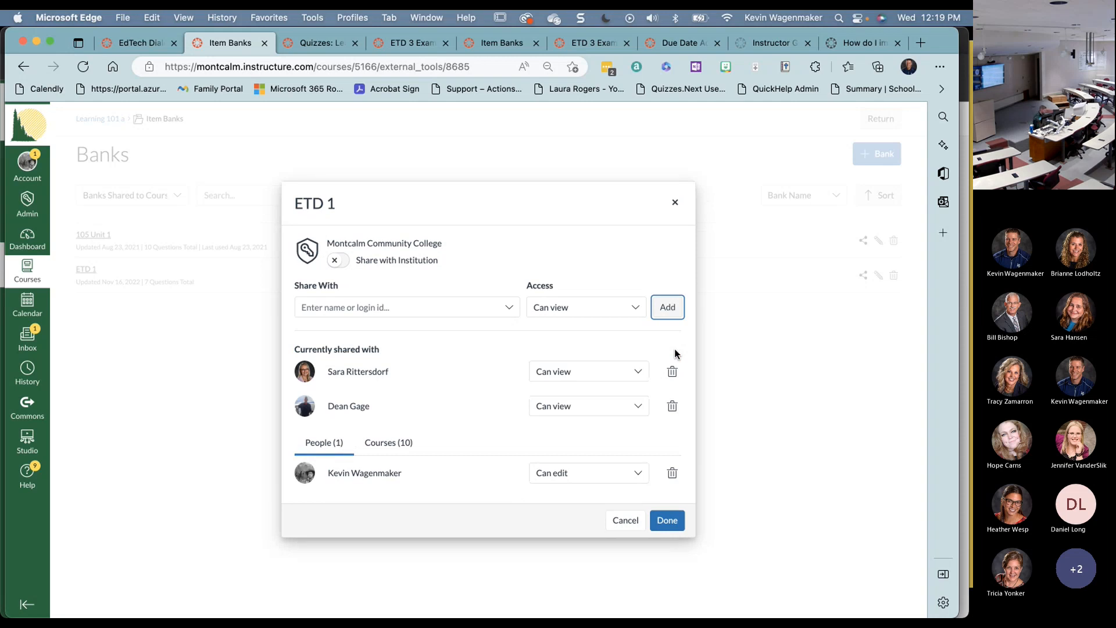
# - Keep the first person at view-only, then remove both people and close sharing settings
pyautogui.click(580, 377)
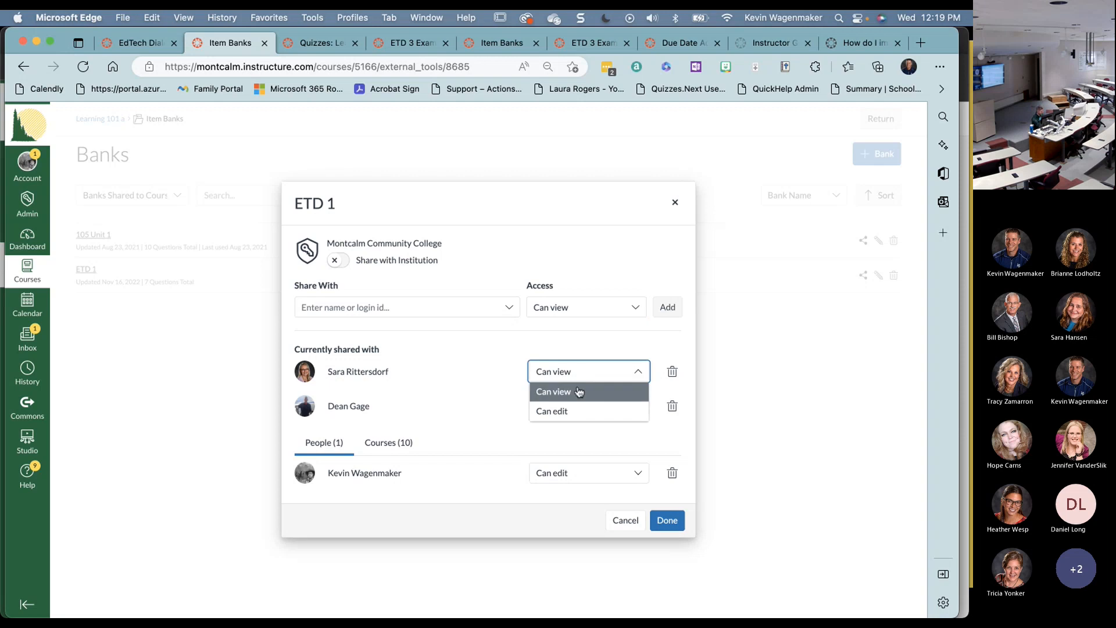
pyautogui.click(473, 387)
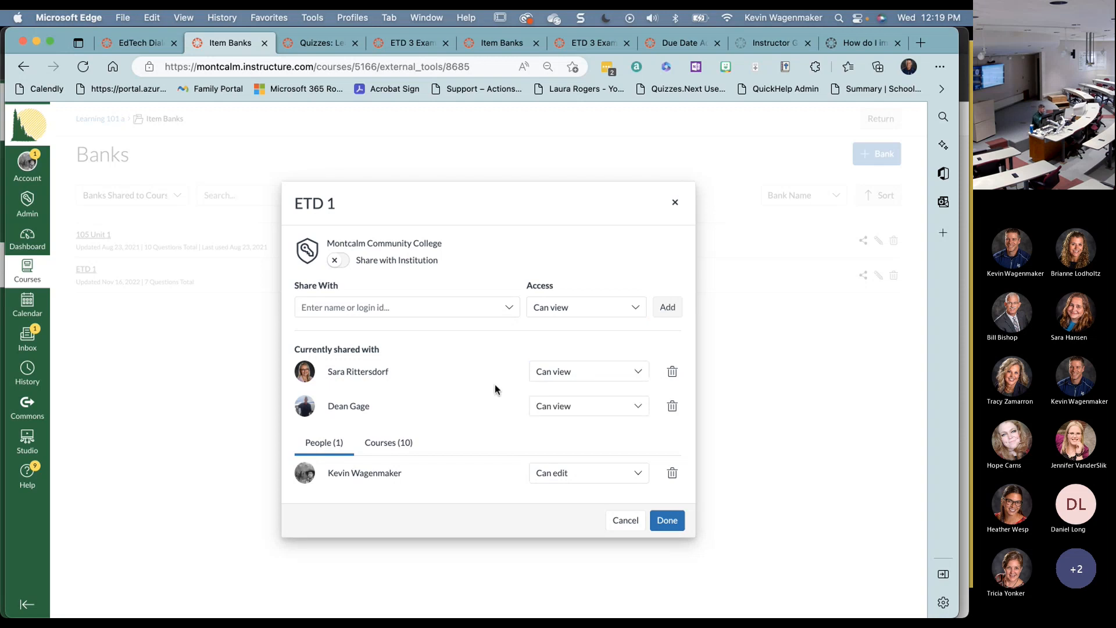
pyautogui.click(673, 373)
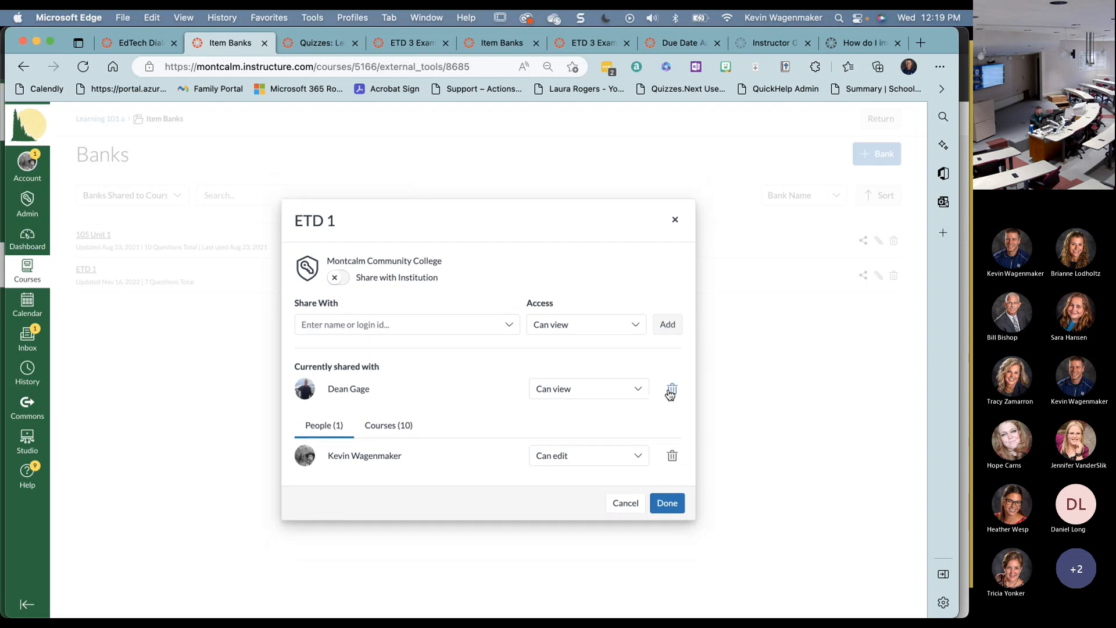
pyautogui.click(672, 388)
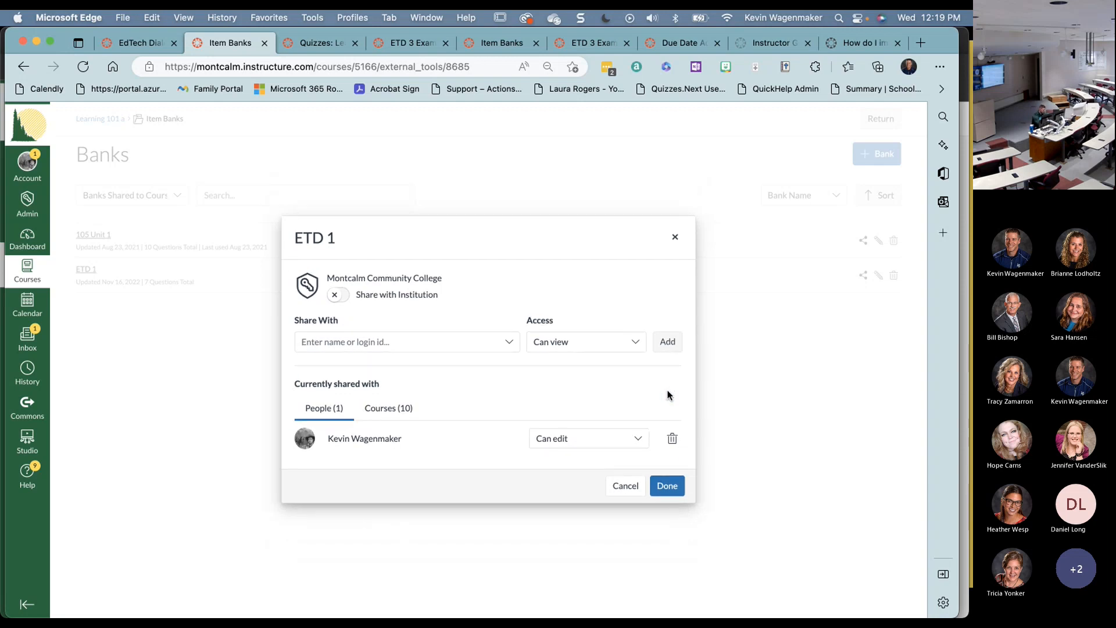
pyautogui.click(667, 485)
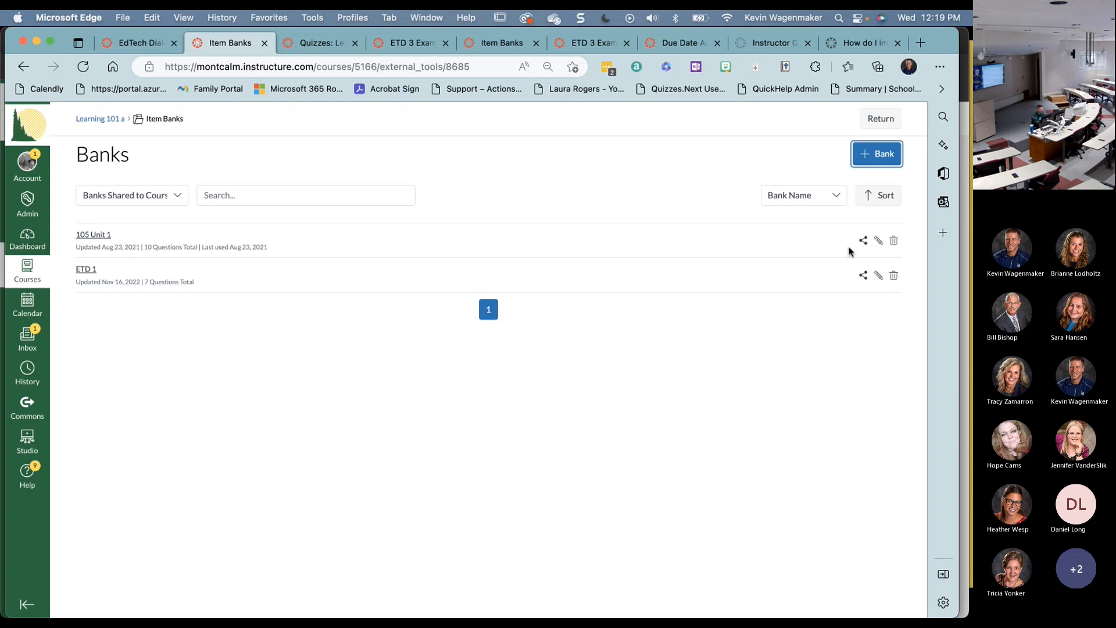
# - Open 105 Unit 1's sharing settings and search courses for 'math 102'
pyautogui.click(864, 240)
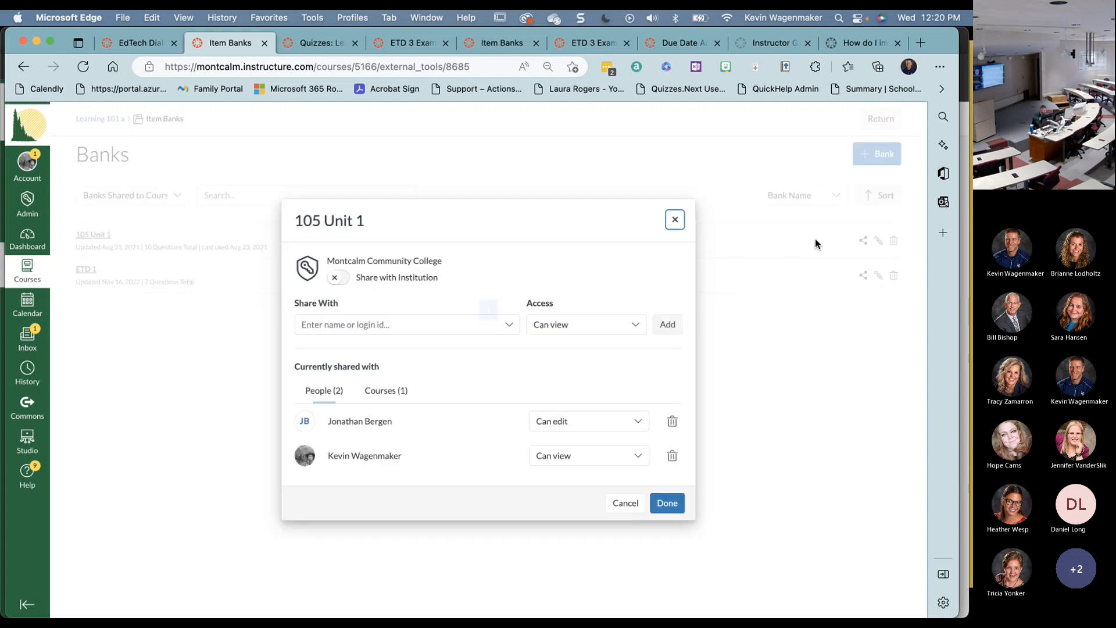
pyautogui.click(362, 325)
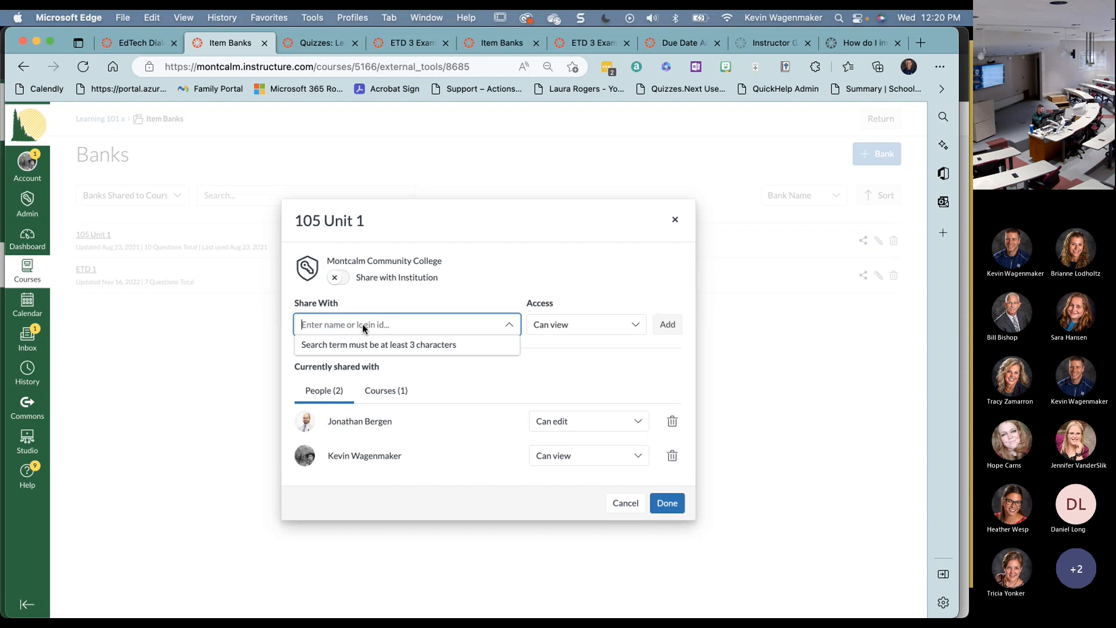
pyautogui.write('math 1')
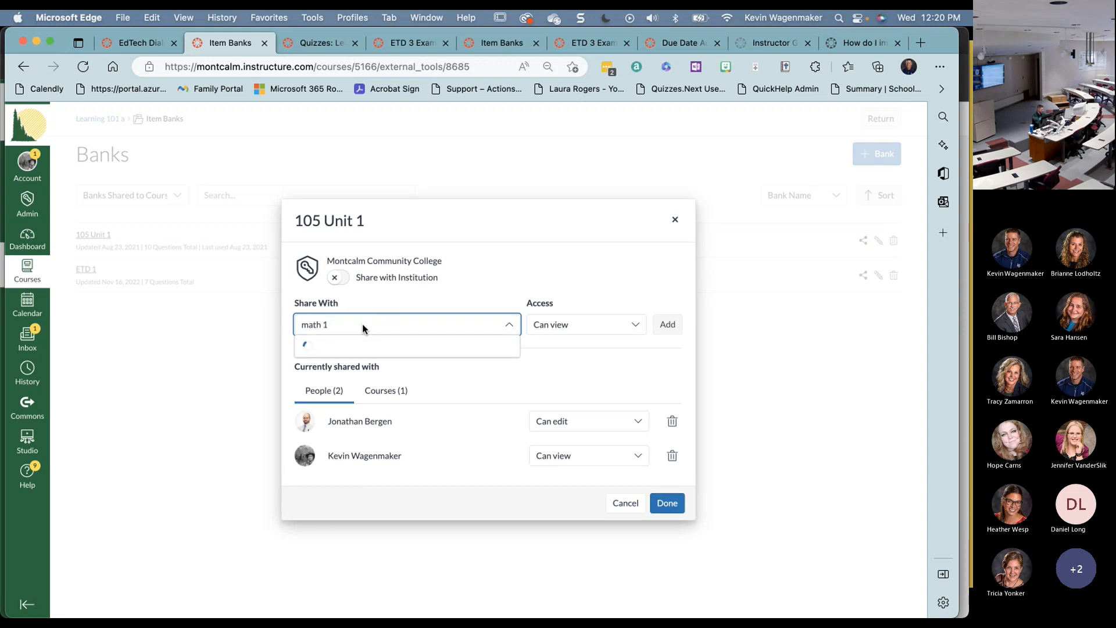
pyautogui.write('02')
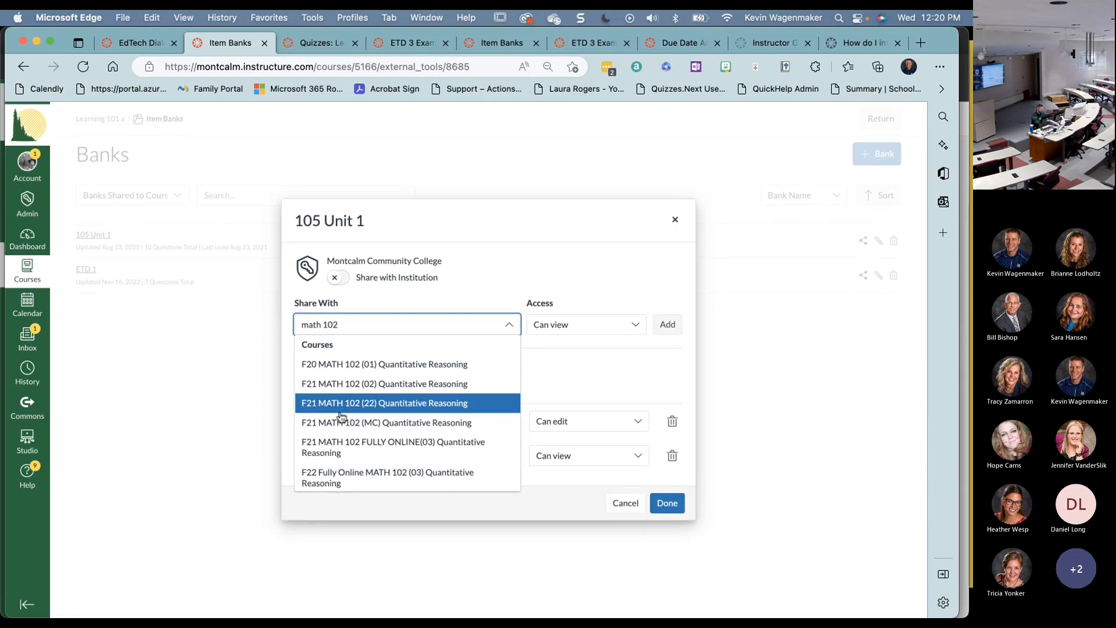
pyautogui.scroll(-2, 342, 407)
pyautogui.scroll(2, 348, 401)
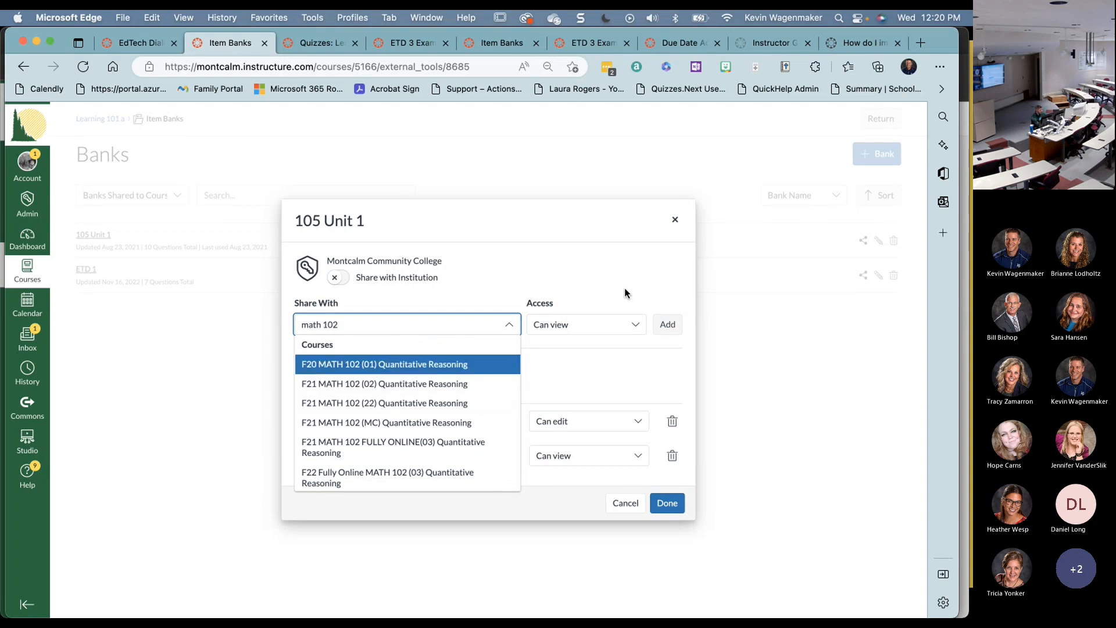
# - Close the sharing settings unchanged and advance PowerPoint to the Question Types (New) slide
pyautogui.click(675, 221)
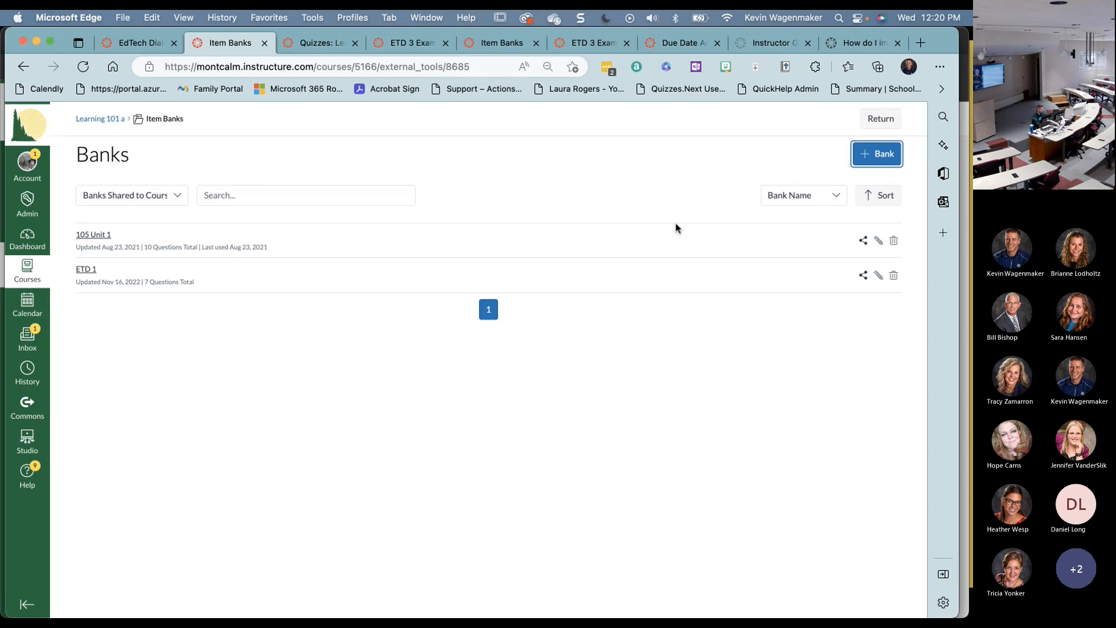
pyautogui.press('super+Tab')
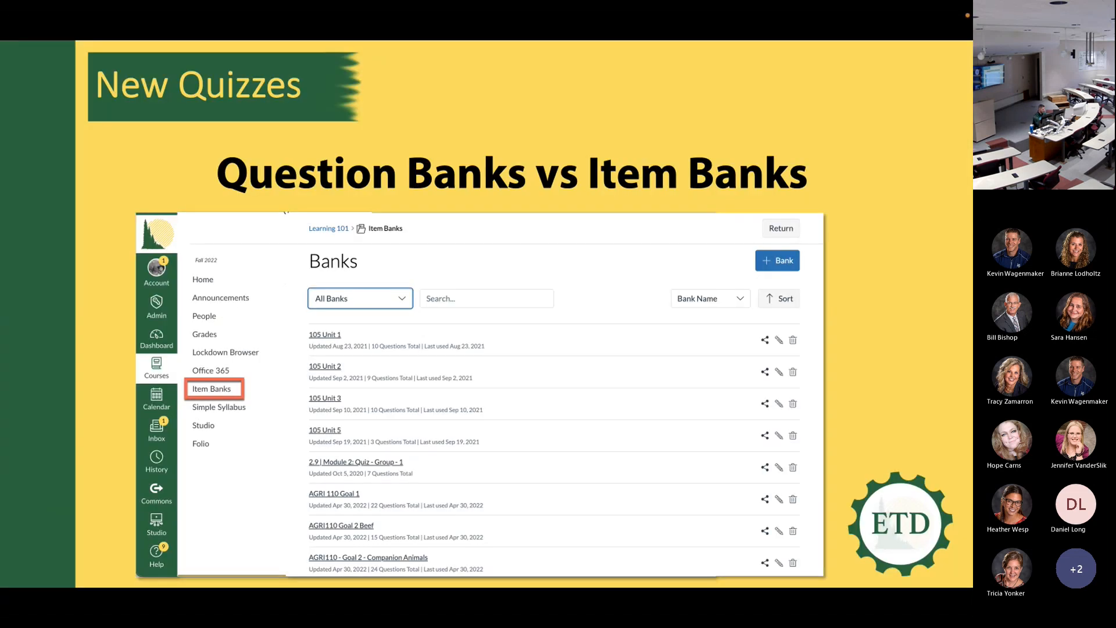
pyautogui.click(536, 296)
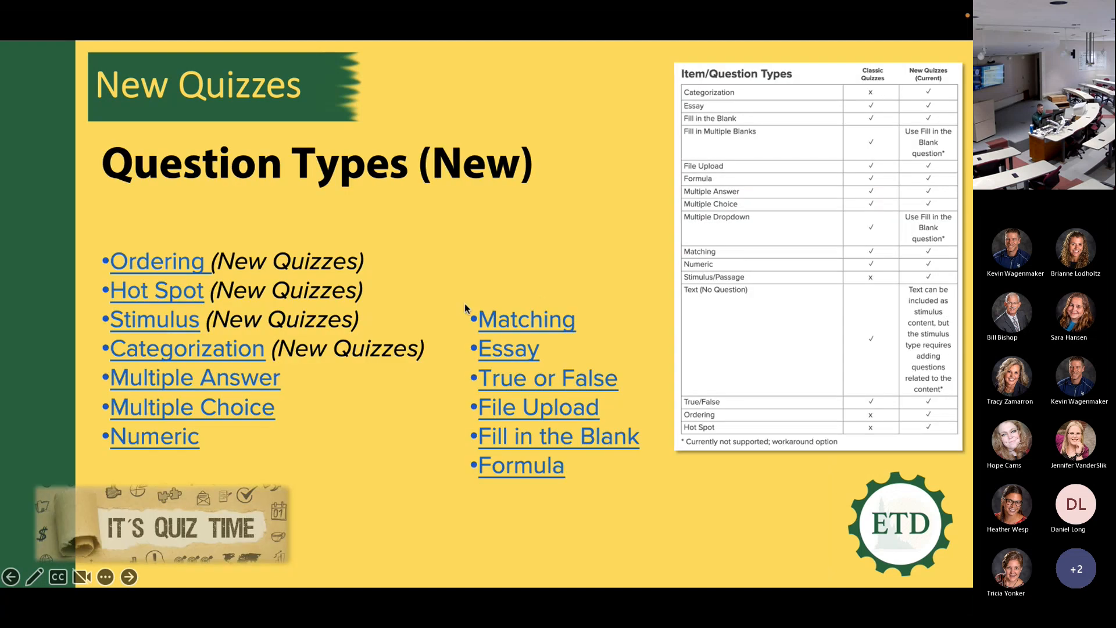
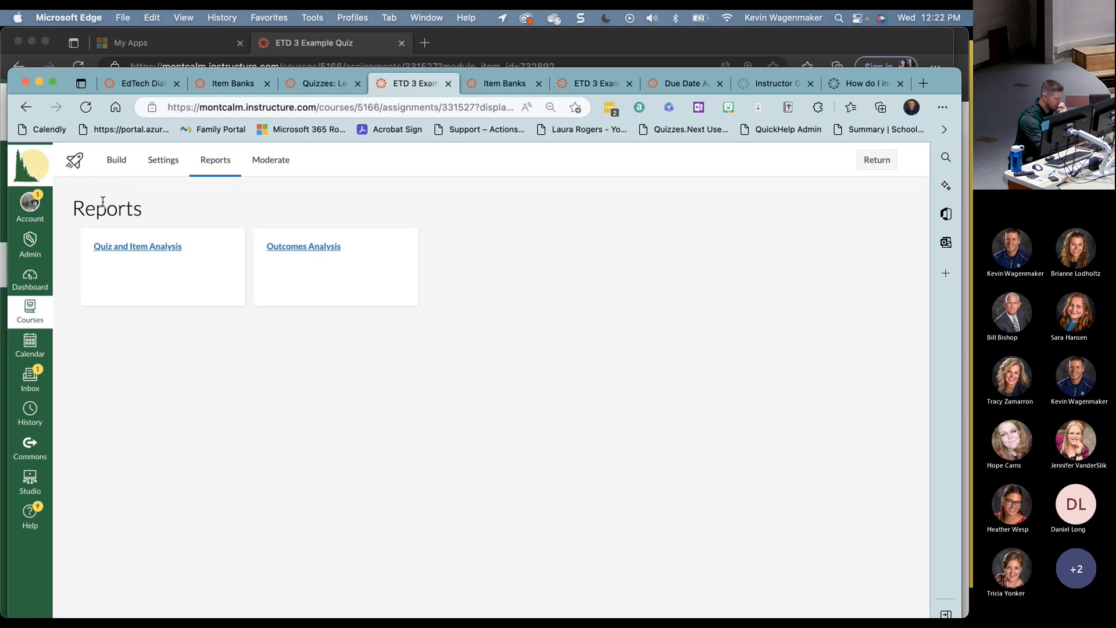
# - Go back to the Build page, close the question editor unchanged, and scroll to the holiday Ordering question
pyautogui.click(118, 165)
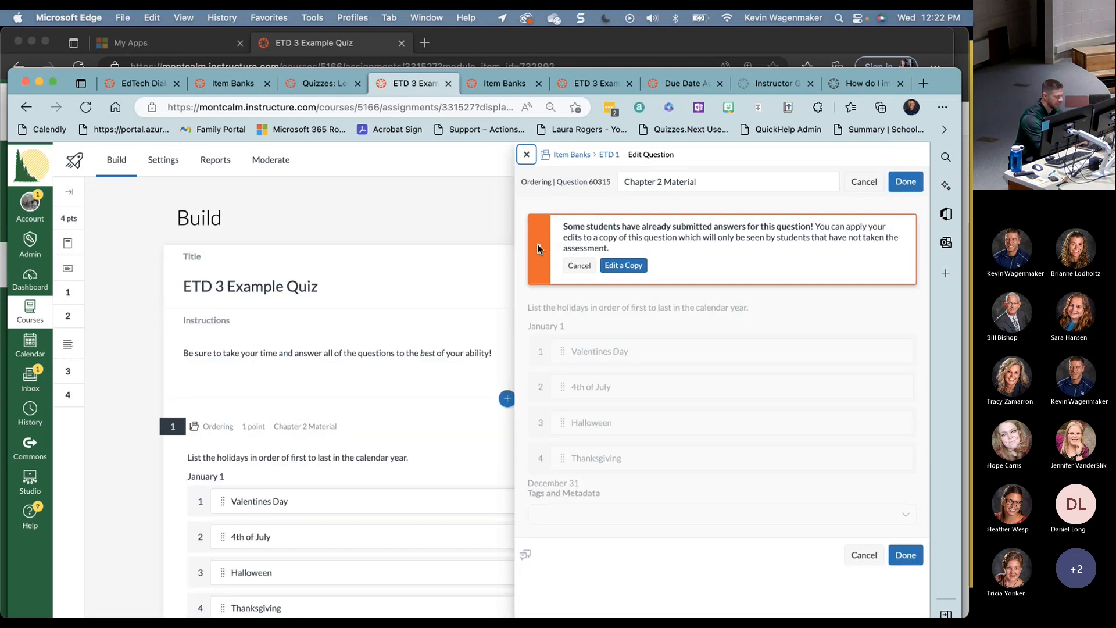
pyautogui.click(527, 154)
pyautogui.scroll(-2, 458, 351)
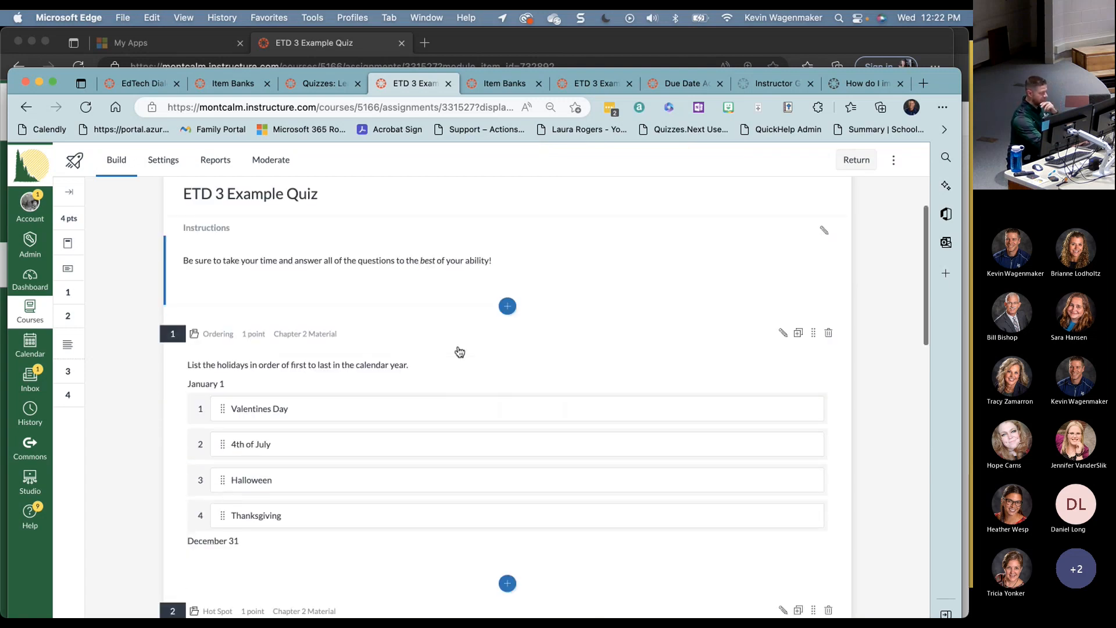
pyautogui.scroll(-3, 459, 352)
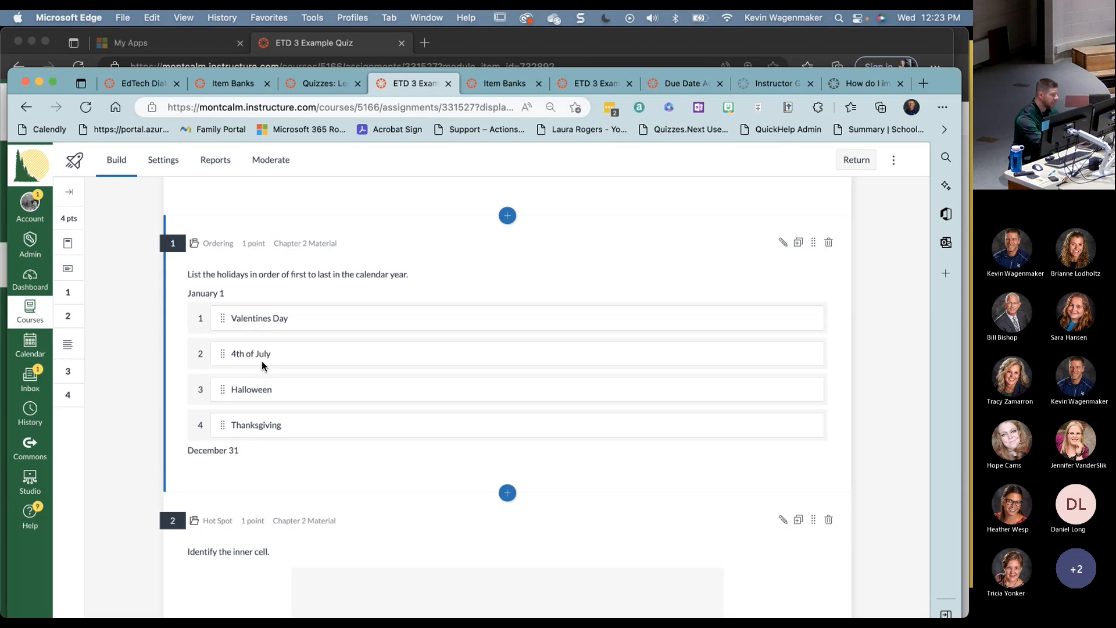
# - Switch to the student-view window, reload it, and begin the quiz
pyautogui.press('super+space')
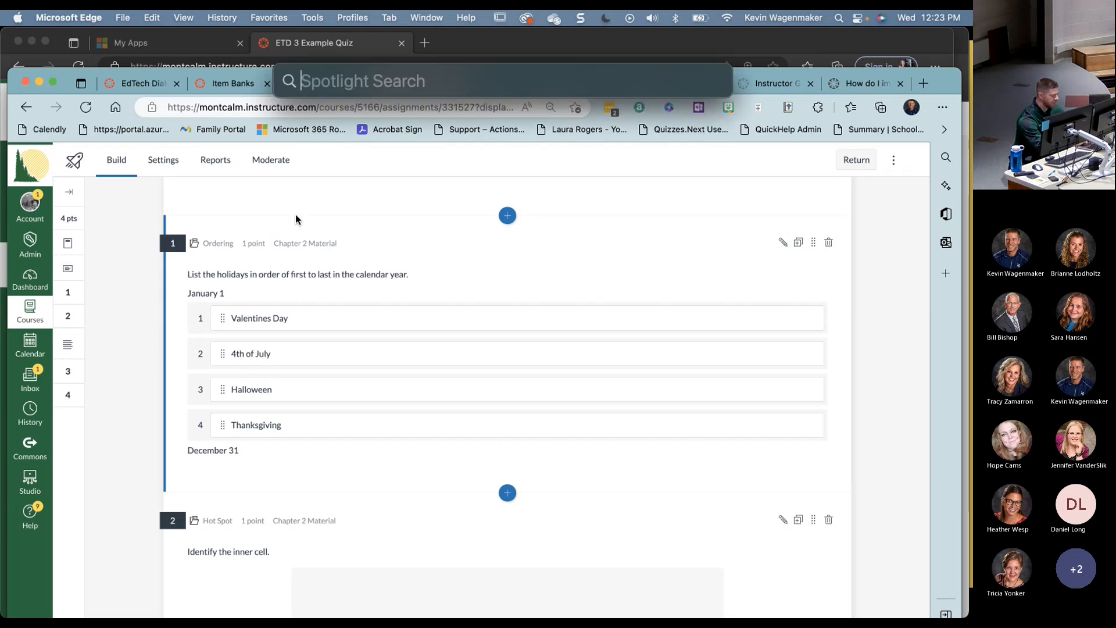
pyautogui.press('Escape')
pyautogui.press('super+grave')
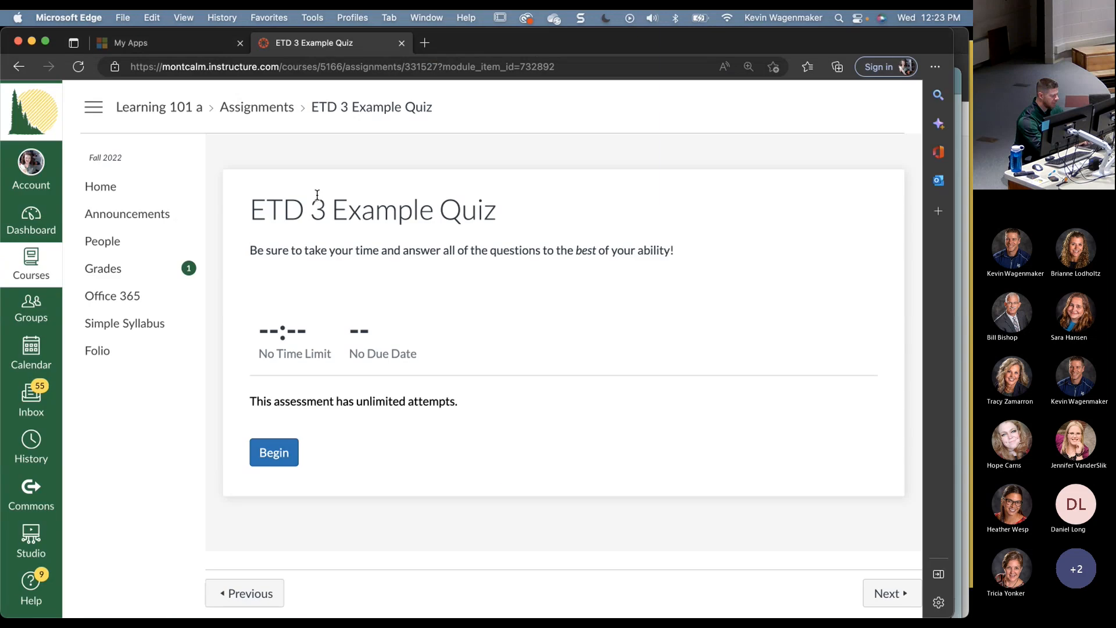
pyautogui.press('super+r')
pyautogui.click(277, 459)
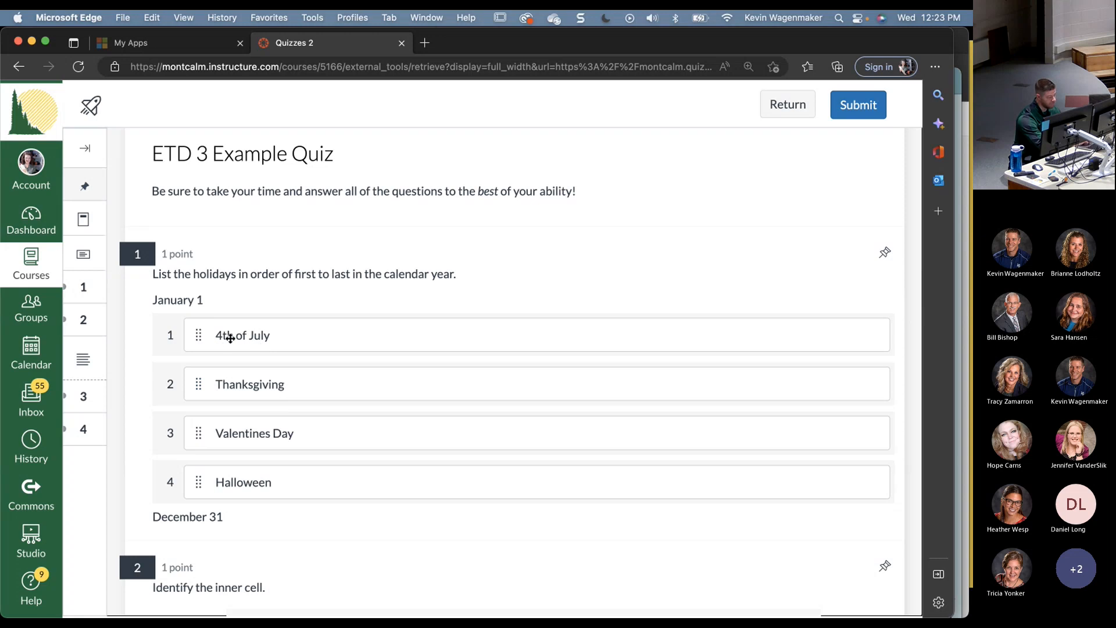
# - Order the holidays Valentines Day, 4th of July, Halloween, Thanksgiving, then return to the builder
pyautogui.click(200, 337)
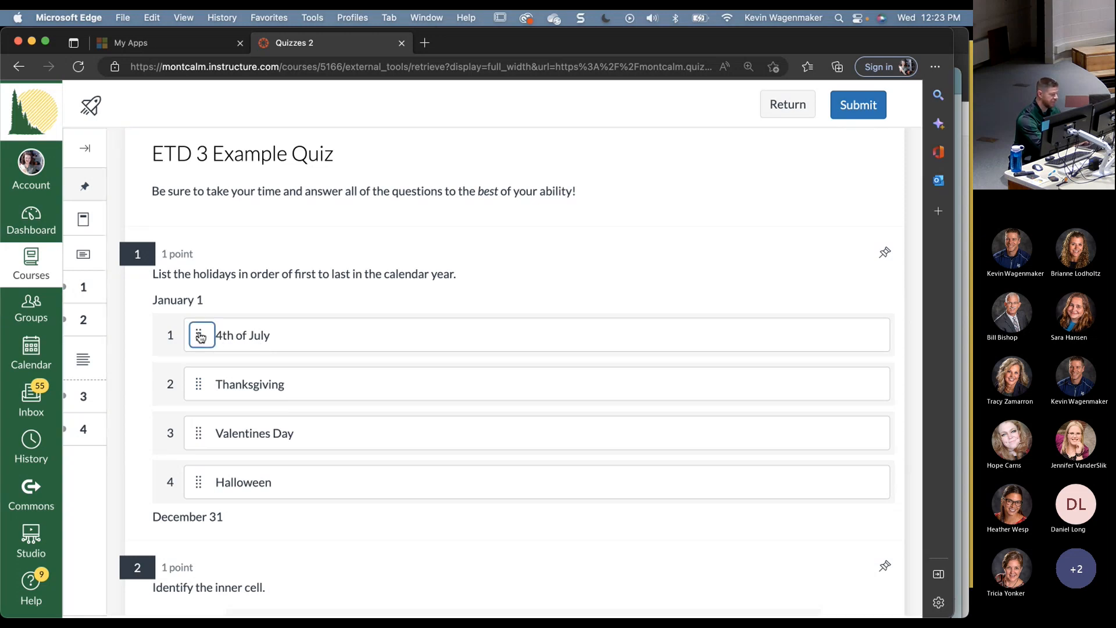
pyautogui.moveTo(201, 337); pyautogui.dragTo(200, 384)
pyautogui.moveTo(200, 440); pyautogui.dragTo(200, 350)
pyautogui.moveTo(199, 433); pyautogui.dragTo(200, 385)
pyautogui.moveTo(198, 481); pyautogui.dragTo(199, 432)
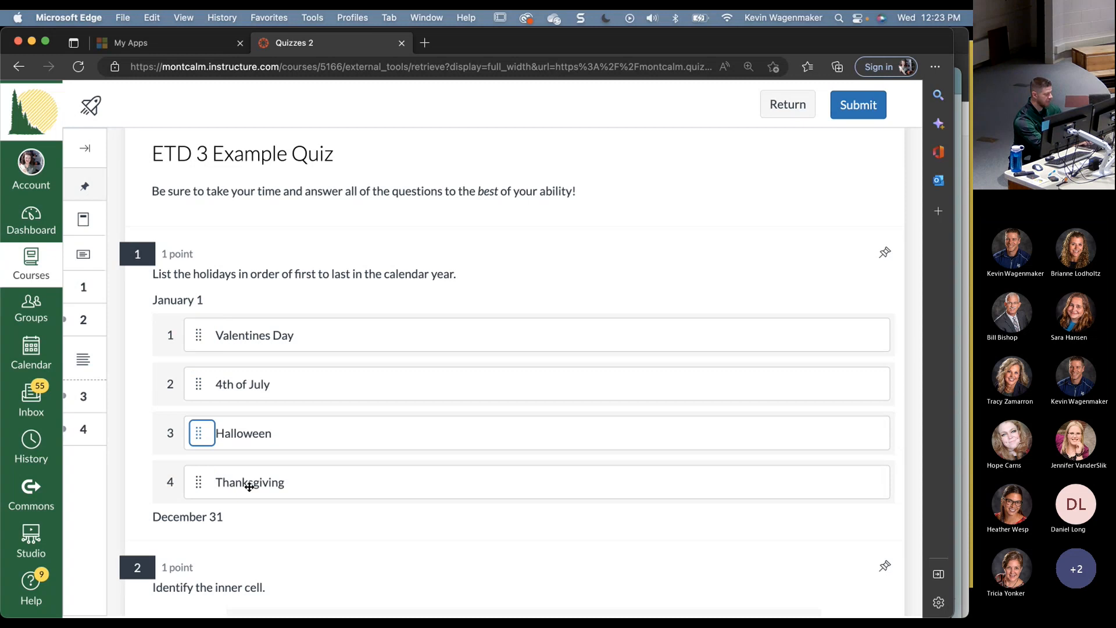
pyautogui.press('super+Tab')
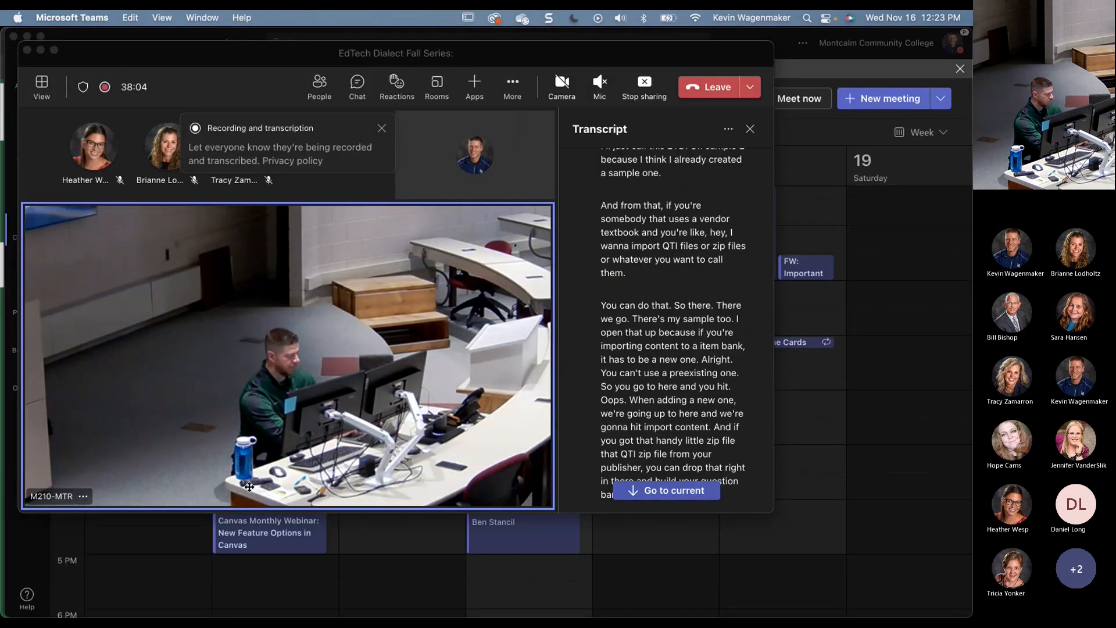
pyautogui.press('super+Tab')
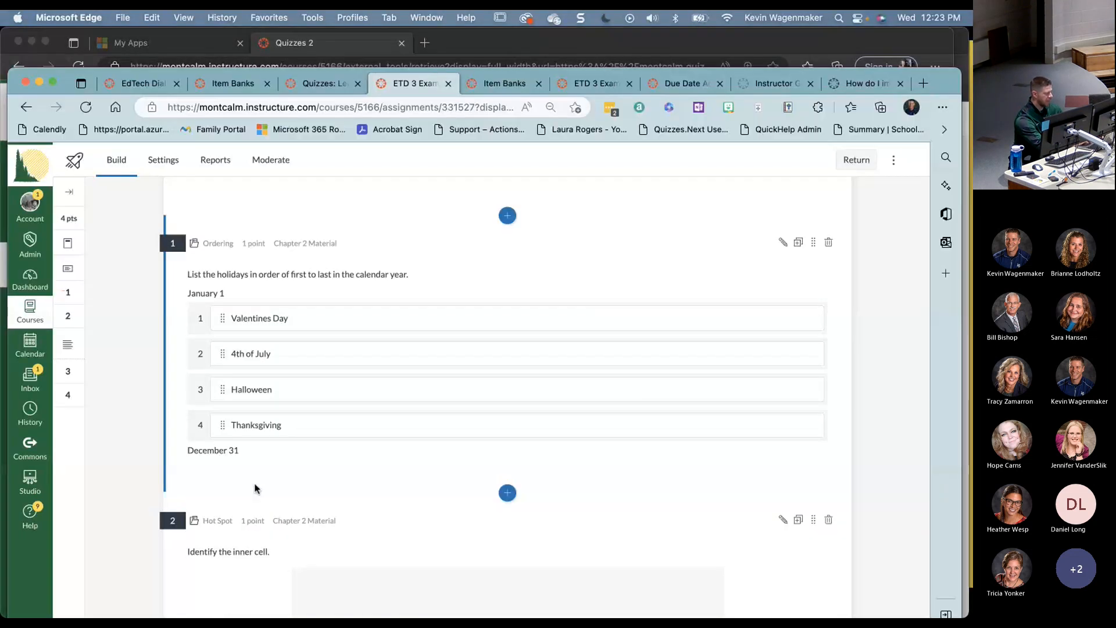
pyautogui.scroll(-3, 255, 489)
# - Advance the PowerPoint slideshow to the Hot Spot slide and return to the browser
pyautogui.press('super+Tab')
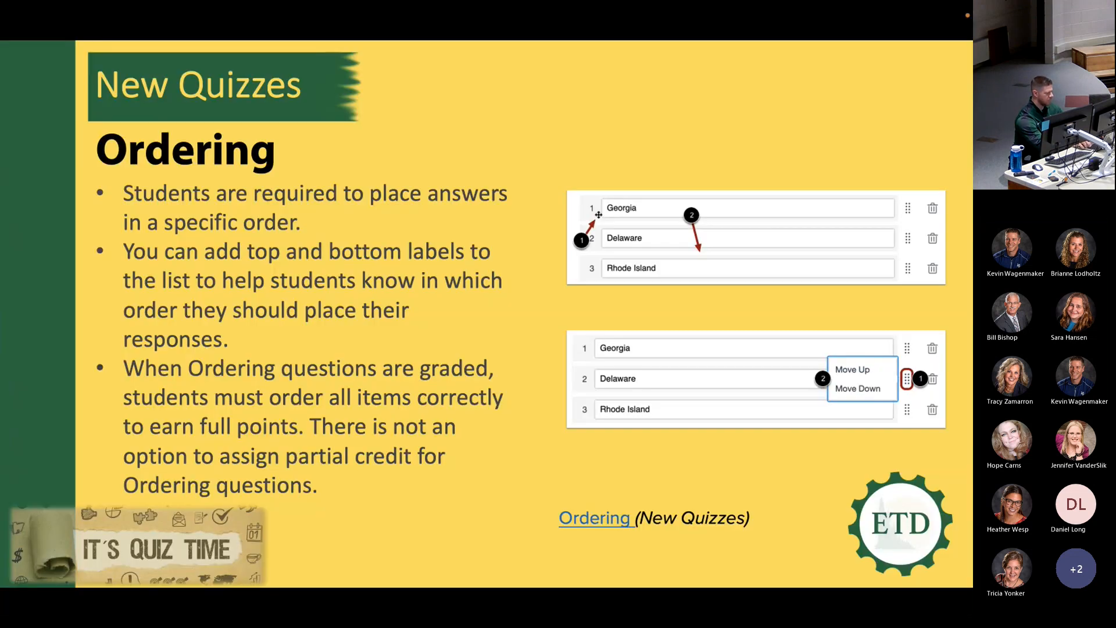
pyautogui.press('Right')
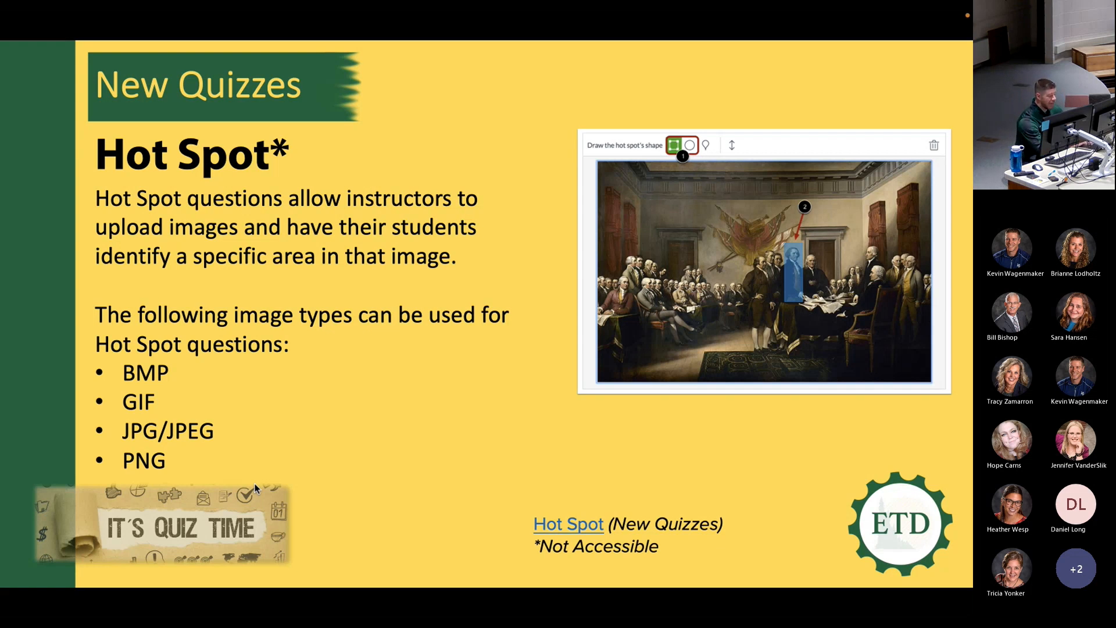
pyautogui.press('super+Tab')
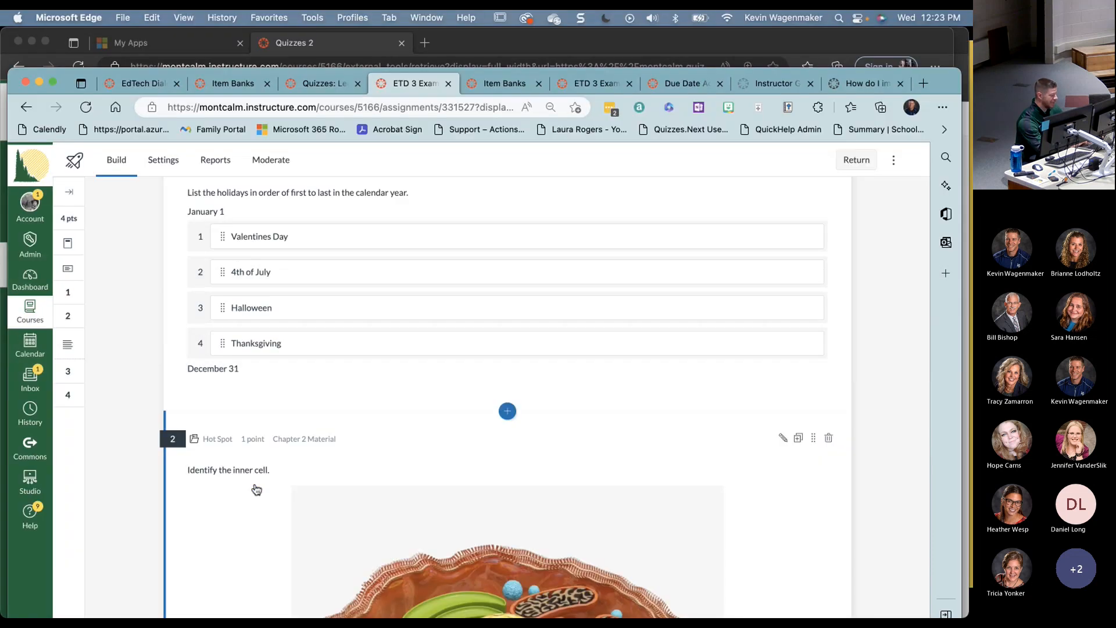
# - Open the Hot Spot question 'Identify the inner cell.' for editing in its item bank
pyautogui.scroll(-5, 256, 490)
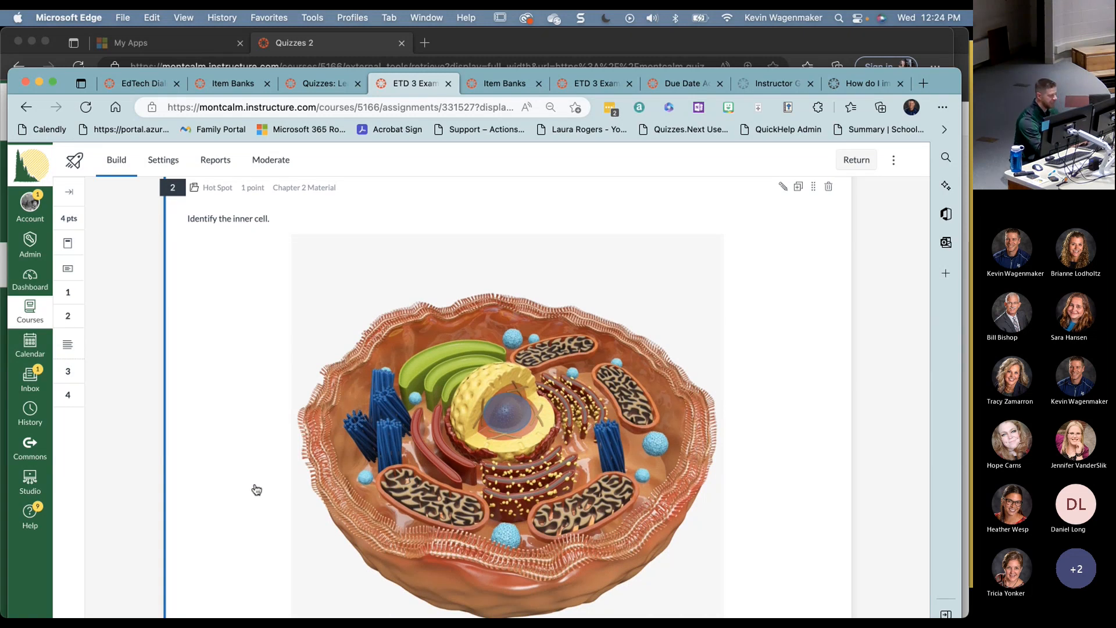
pyautogui.scroll(1, 257, 489)
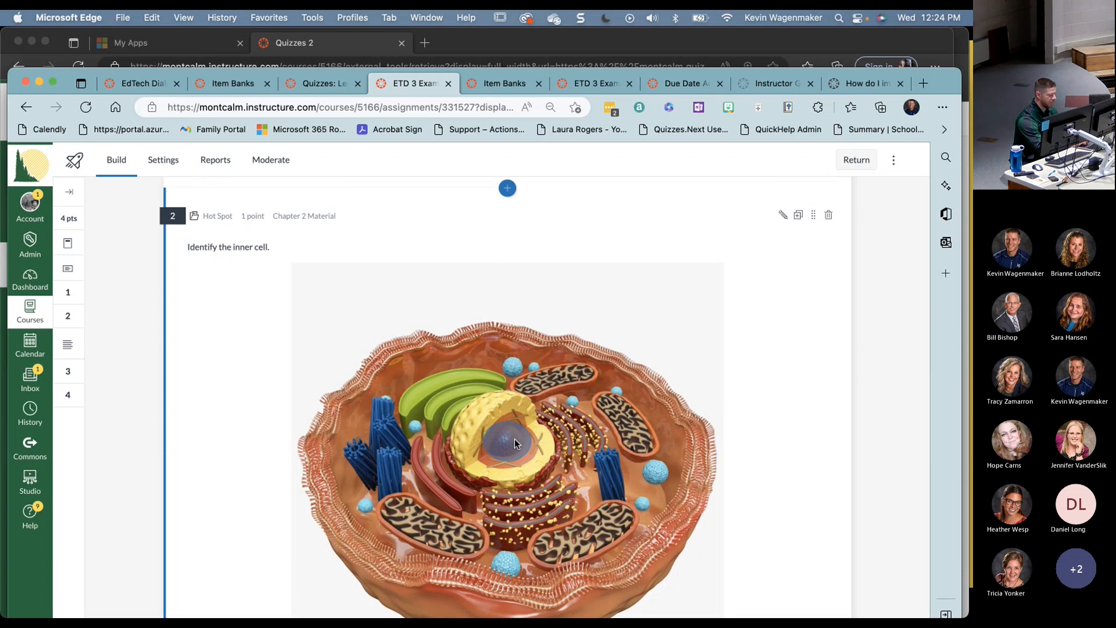
pyautogui.click(783, 215)
pyautogui.scroll(-2, 486, 399)
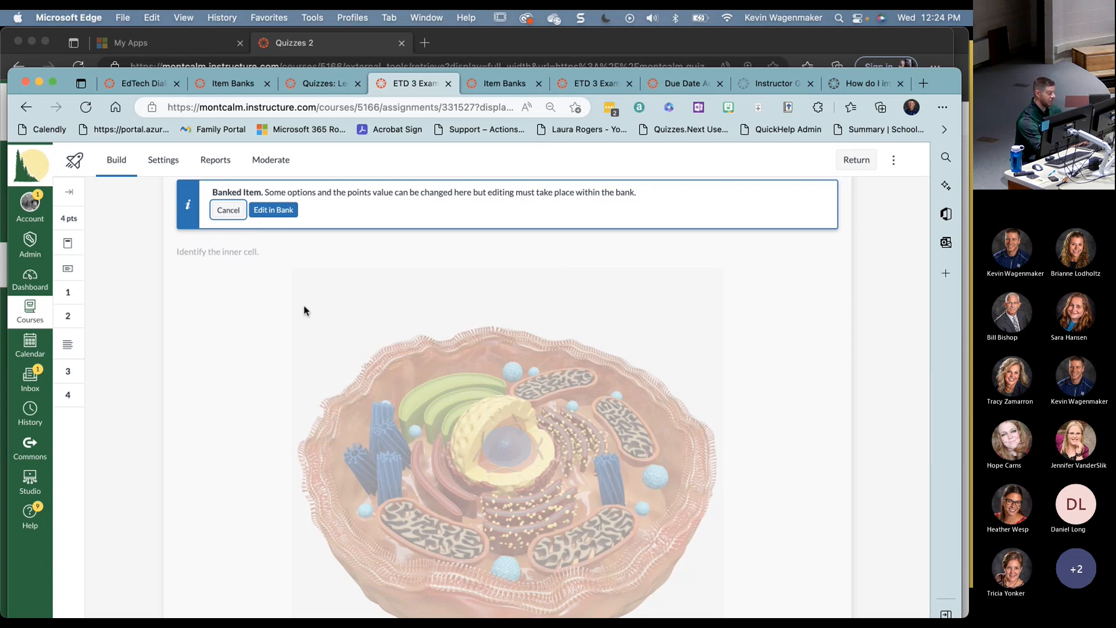
pyautogui.scroll(-2, 270, 276)
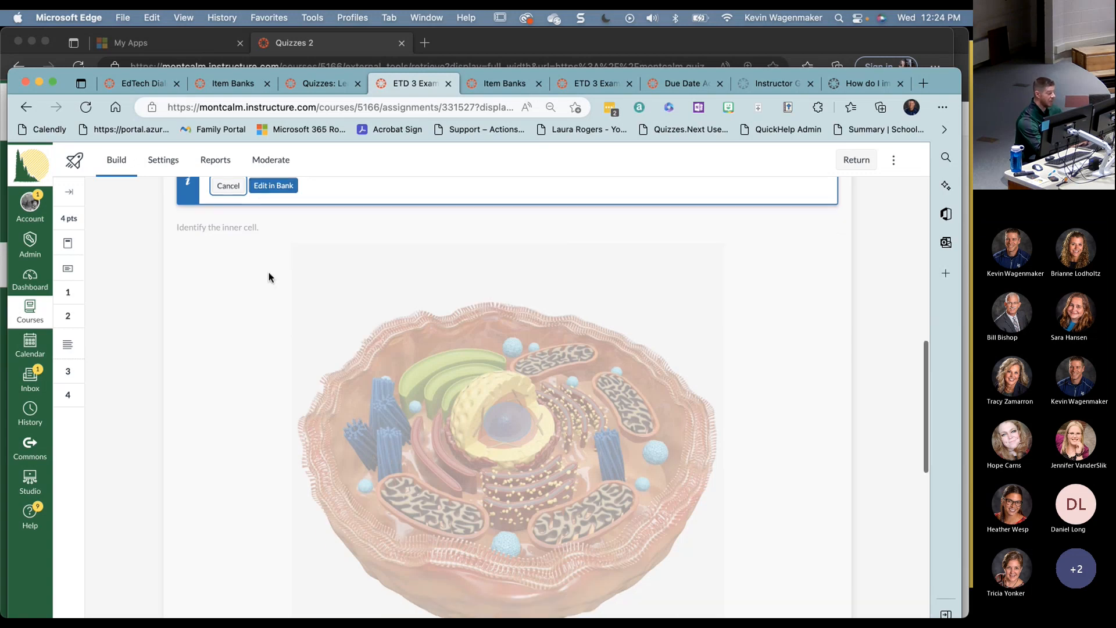
pyautogui.scroll(2, 269, 277)
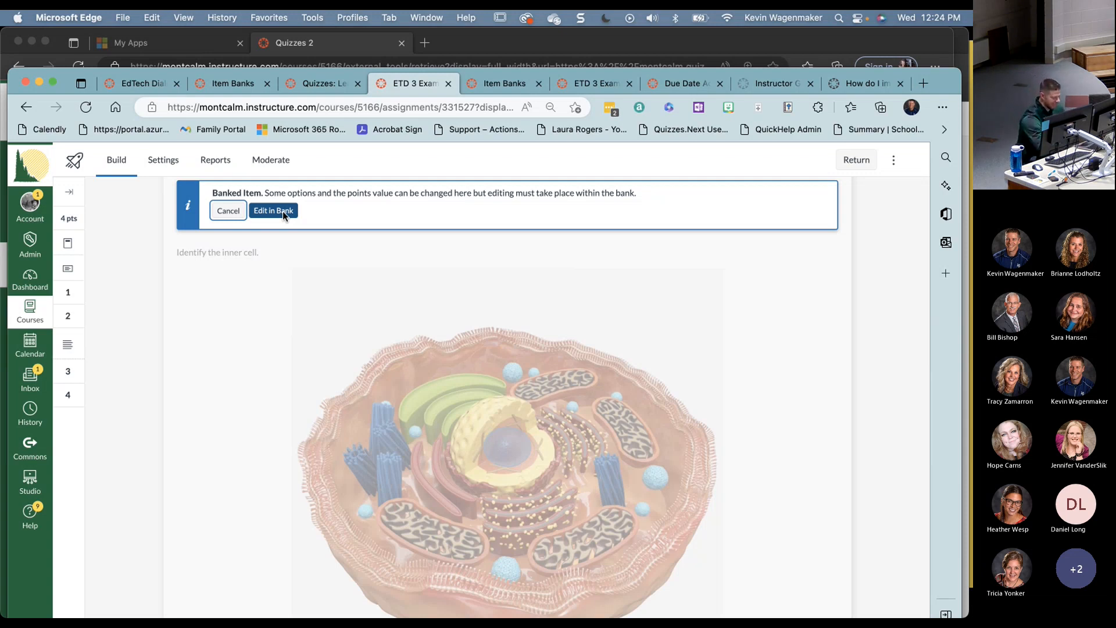
pyautogui.click(285, 213)
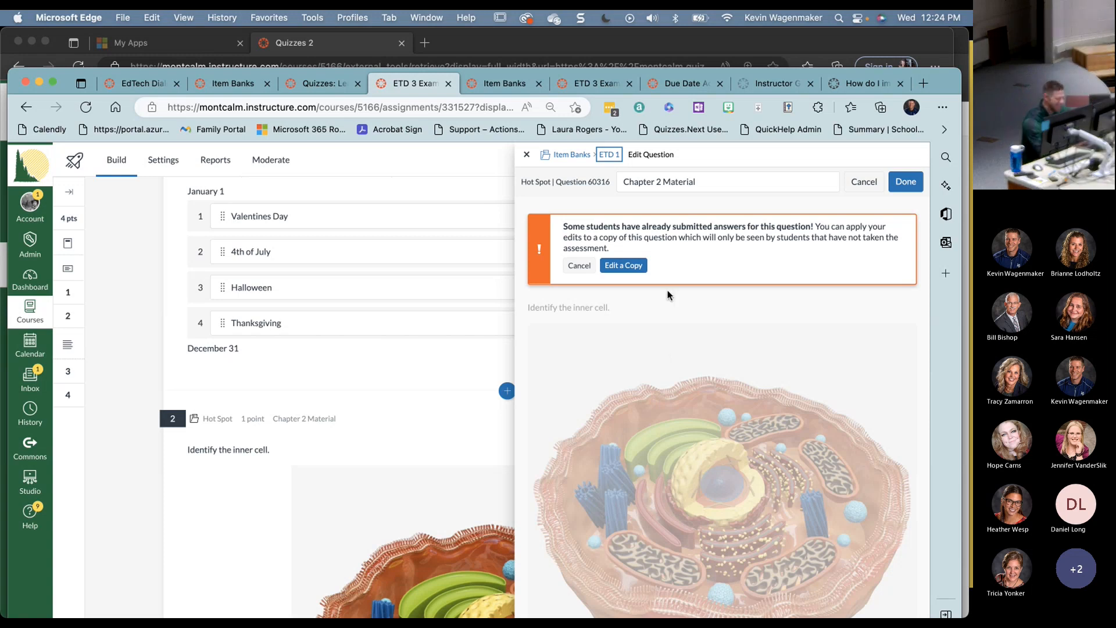
# - Edit a copy of the banked question and mark the cell's nucleus with an oval hot spot
pyautogui.click(631, 267)
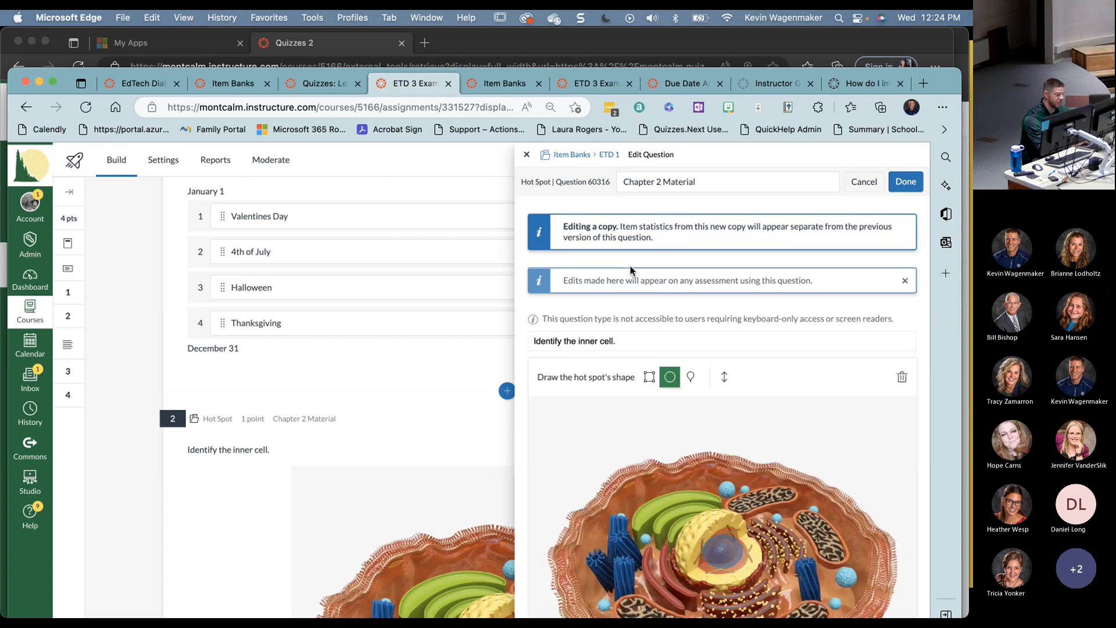
pyautogui.scroll(-1, 672, 410)
pyautogui.scroll(-4, 671, 410)
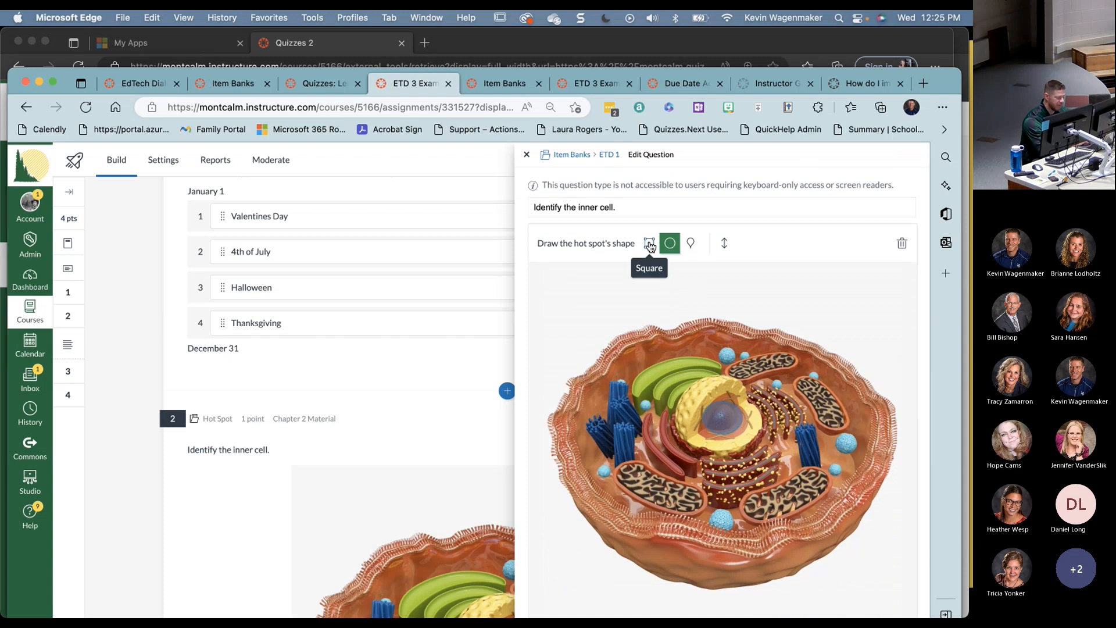
pyautogui.click(649, 243)
pyautogui.moveTo(580, 322); pyautogui.dragTo(691, 388)
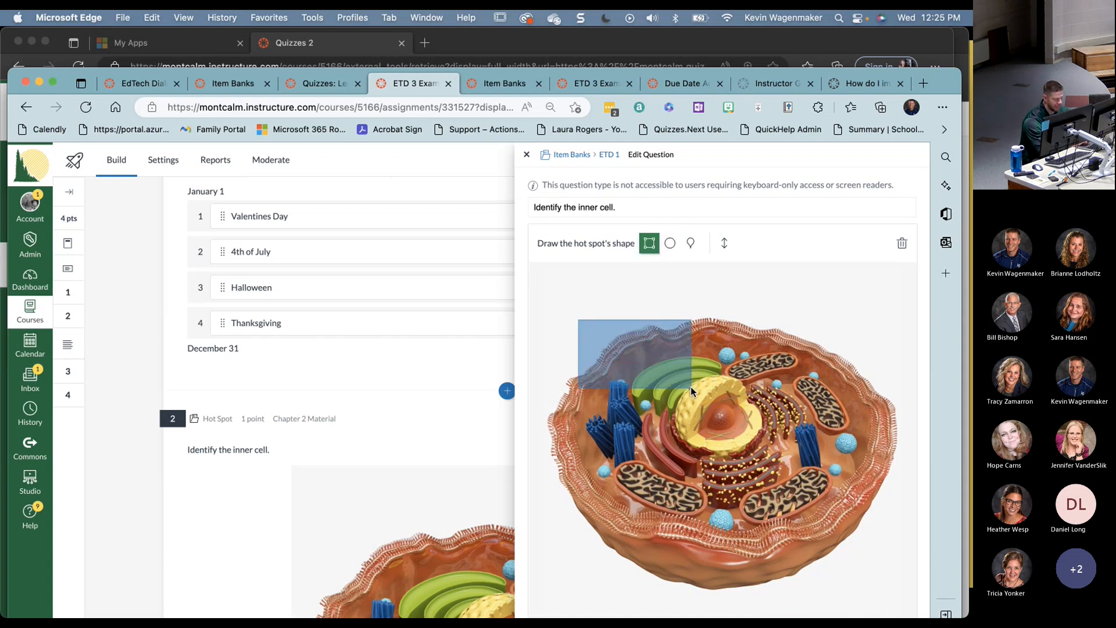
pyautogui.click(669, 243)
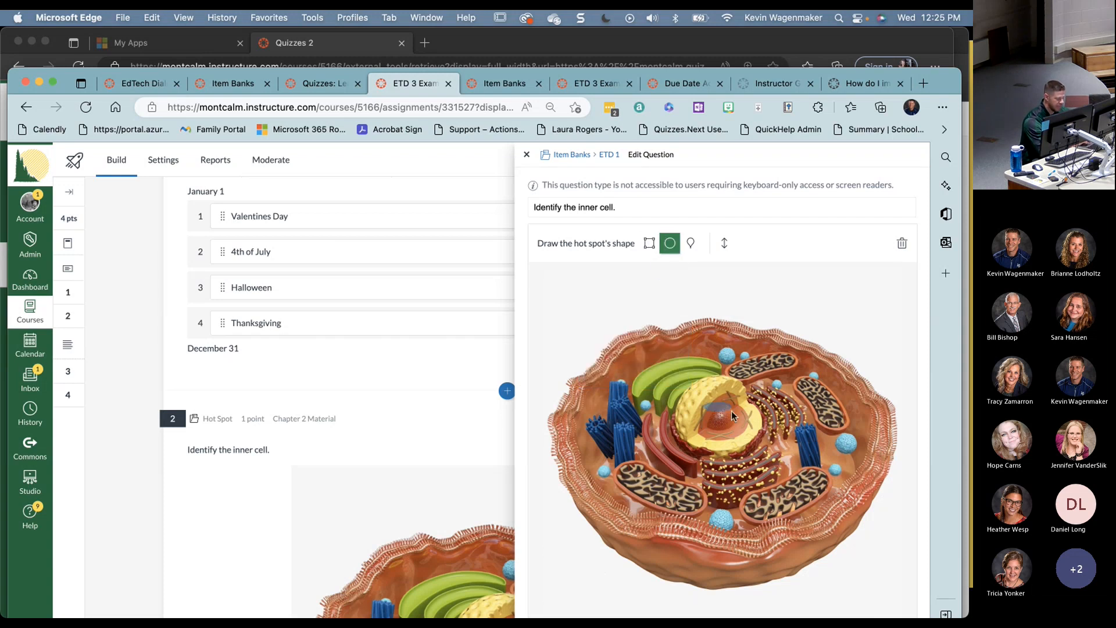
pyautogui.moveTo(732, 410); pyautogui.dragTo(743, 440)
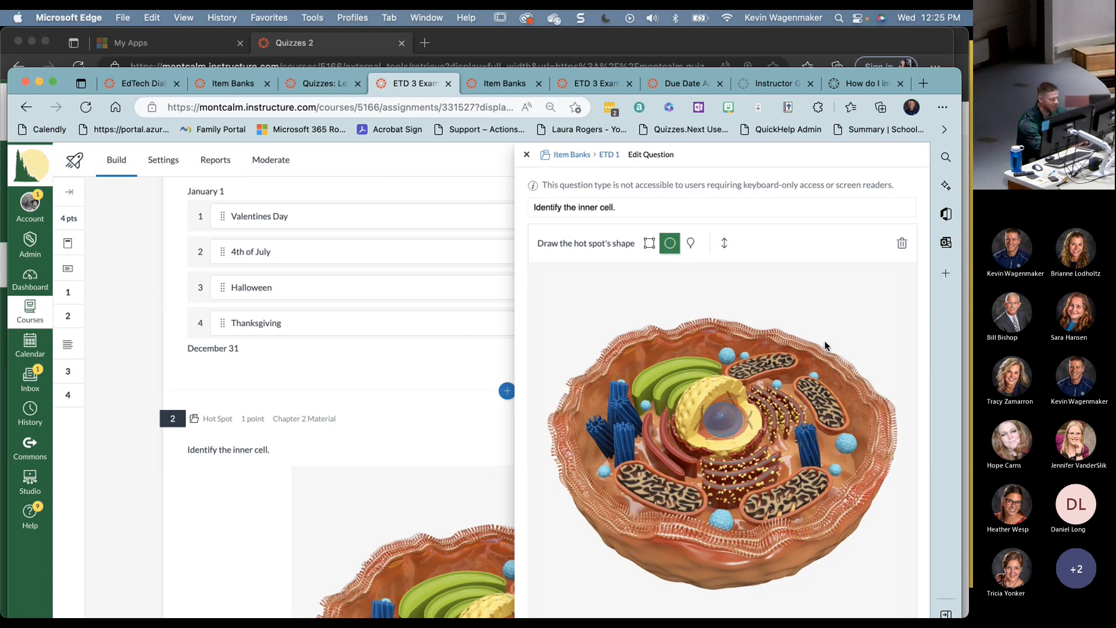
pyautogui.scroll(-5, 826, 345)
pyautogui.scroll(4, 753, 338)
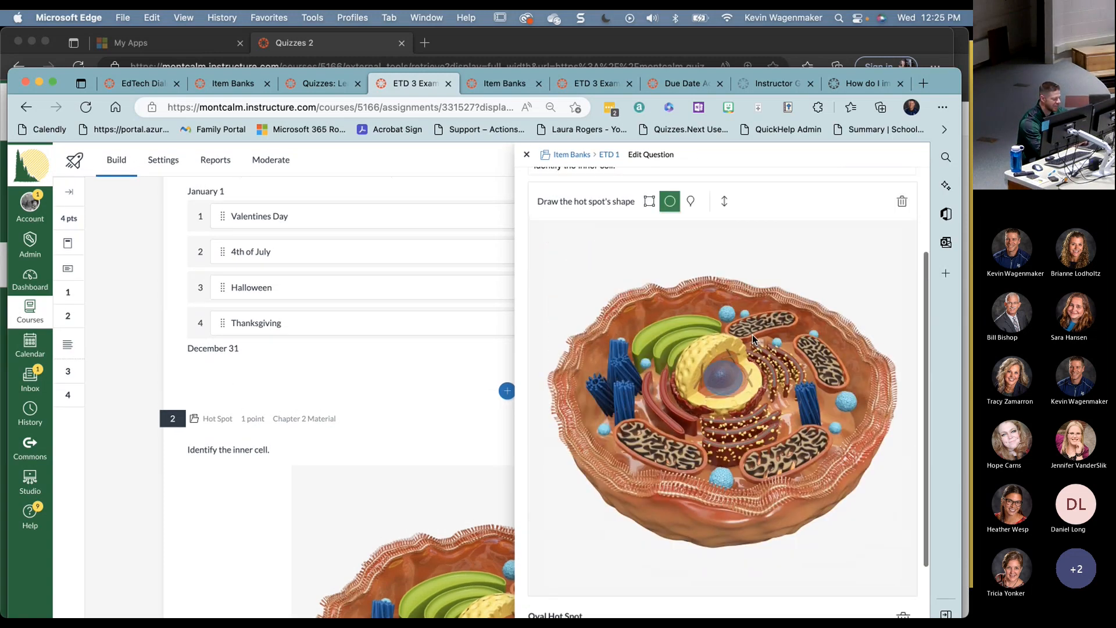
pyautogui.scroll(1, 753, 333)
# - Close the Hot Spot question editor and scroll the Build page down to question 2
pyautogui.click(526, 154)
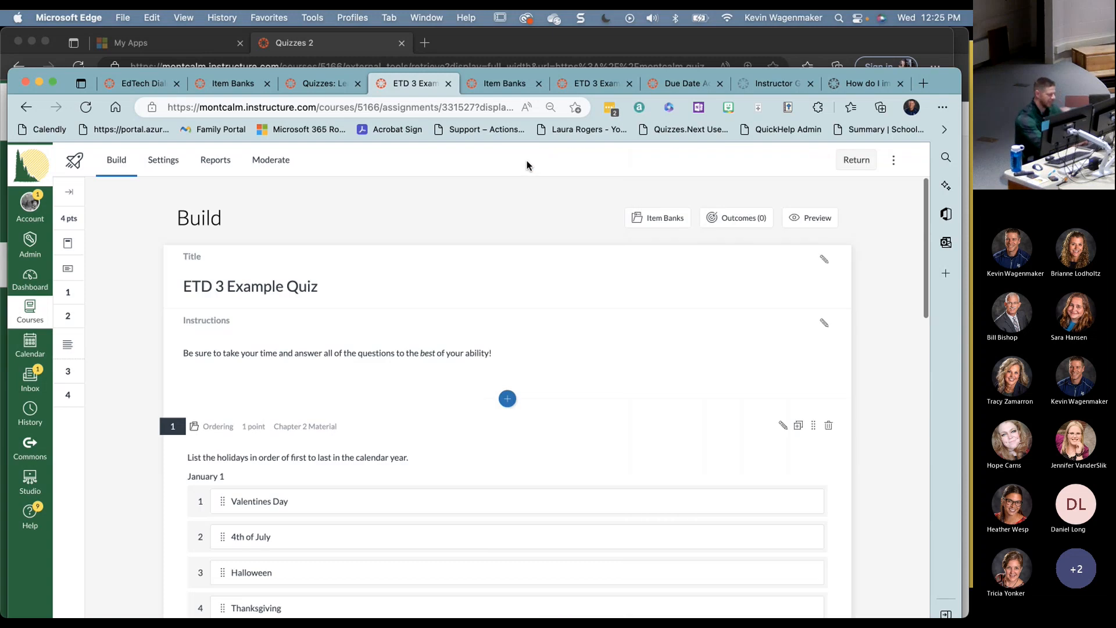
pyautogui.scroll(-10, 527, 406)
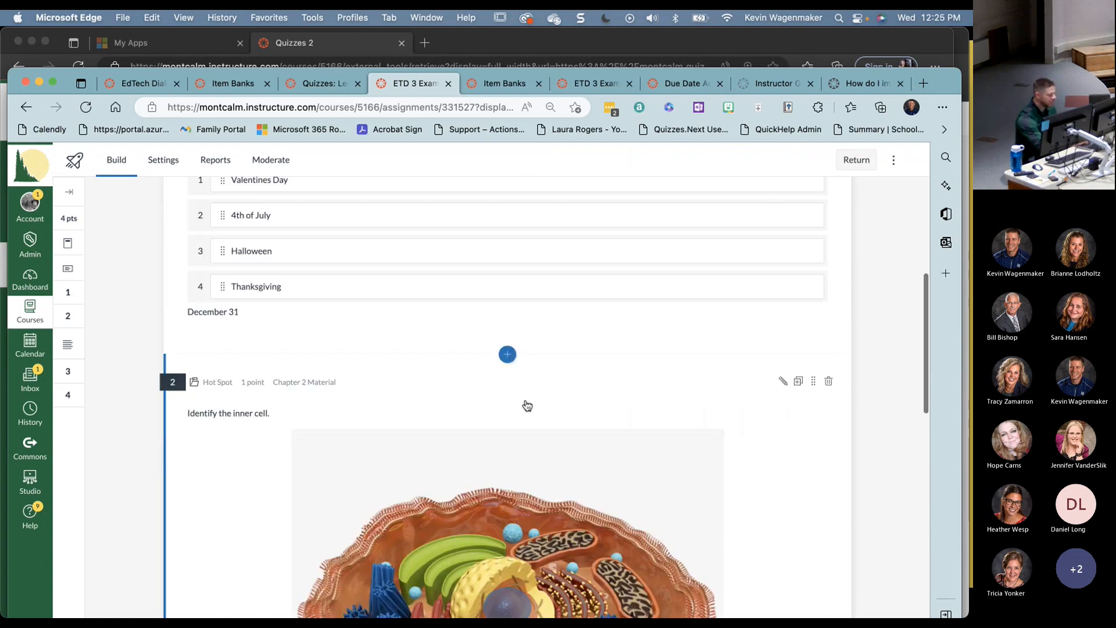
pyautogui.scroll(-2, 527, 405)
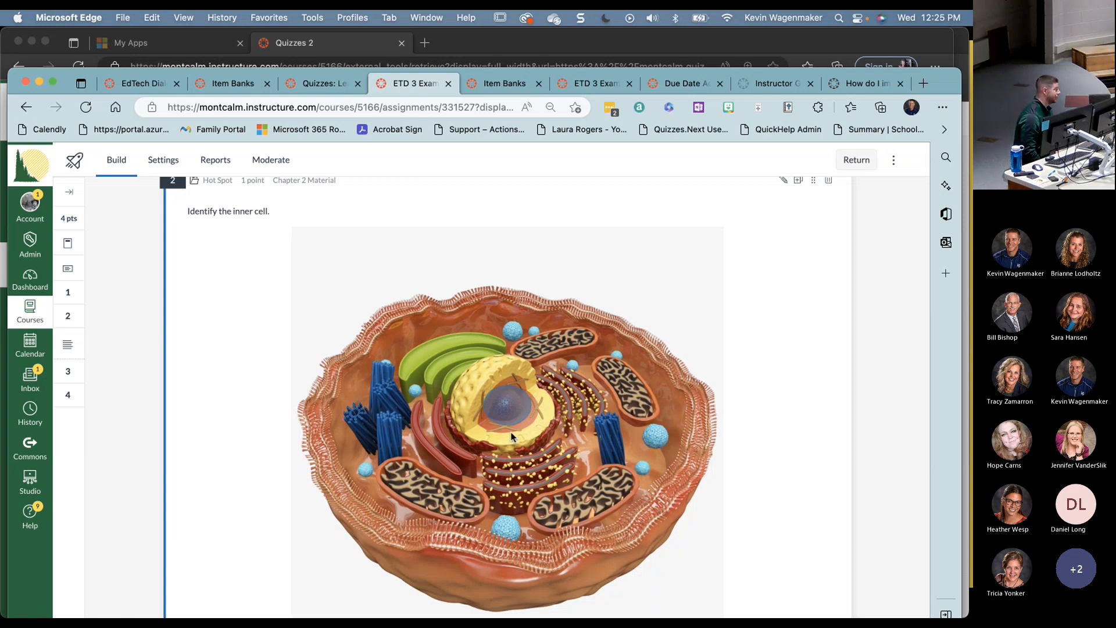
# - In the student view, place the hot spot marker on the cell image, then onto the nucleus
pyautogui.press('super+grave')
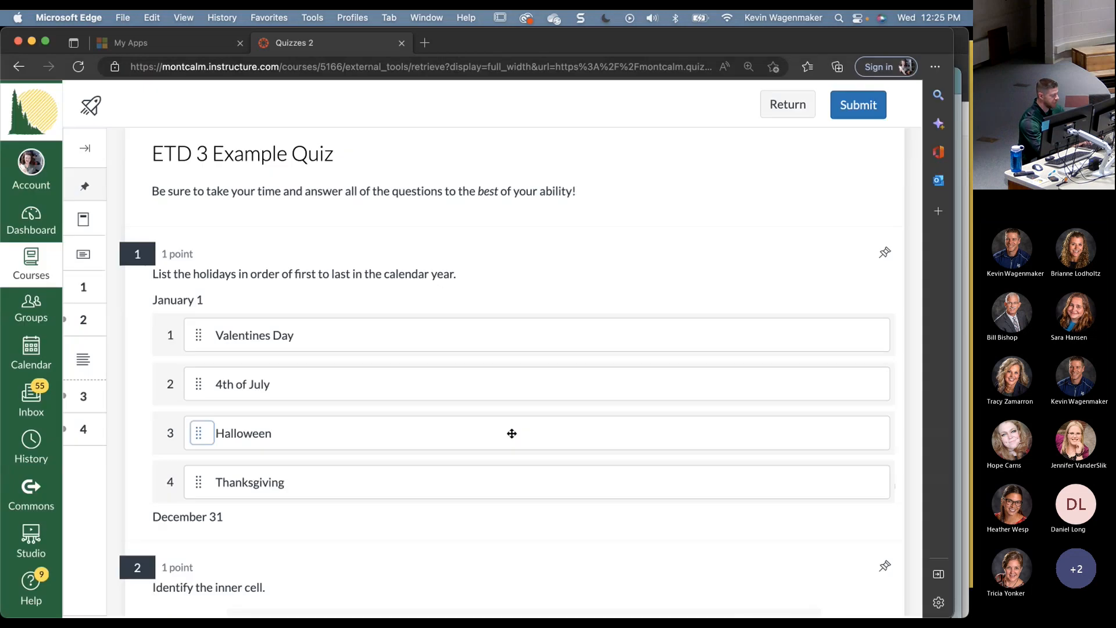
pyautogui.scroll(-8, 512, 433)
pyautogui.scroll(1, 512, 434)
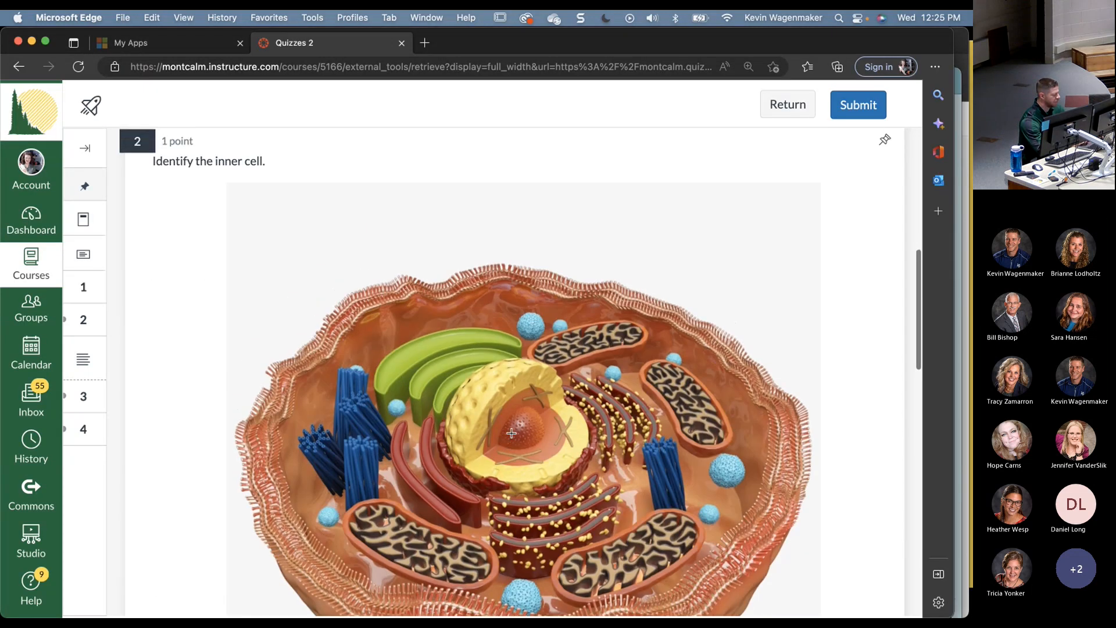
pyautogui.scroll(-1, 512, 434)
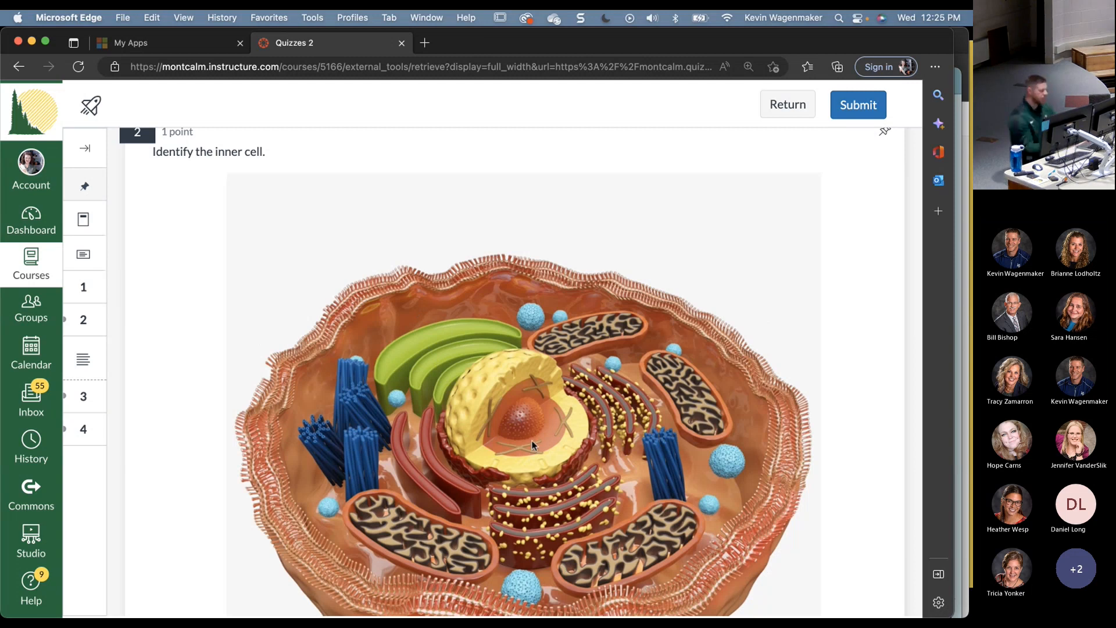
pyautogui.click(540, 319)
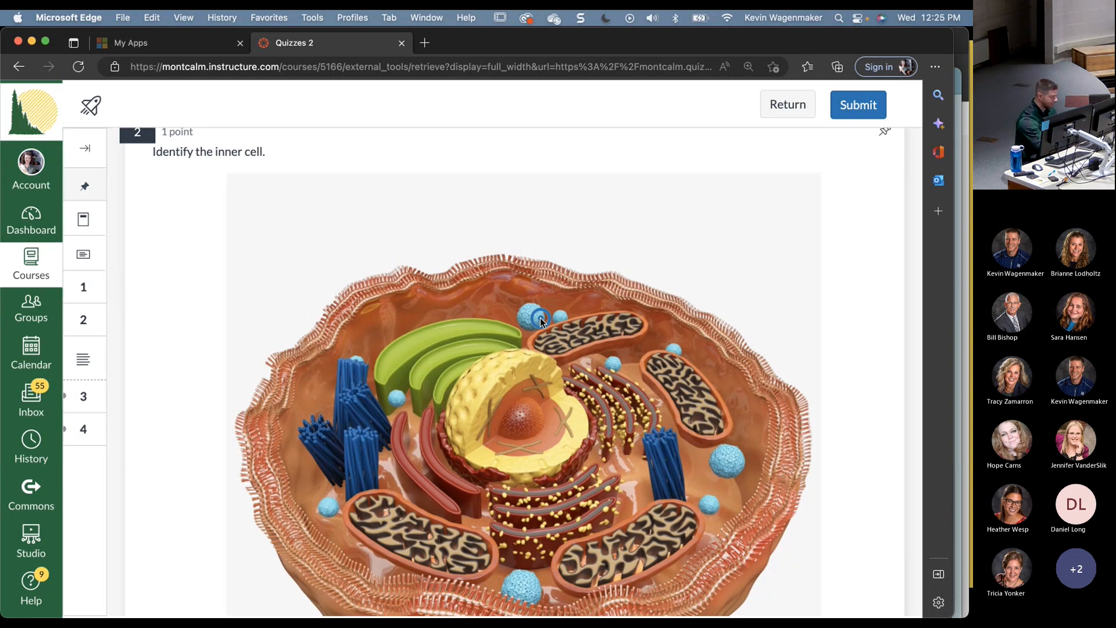
pyautogui.scroll(-1, 540, 319)
pyautogui.click(525, 395)
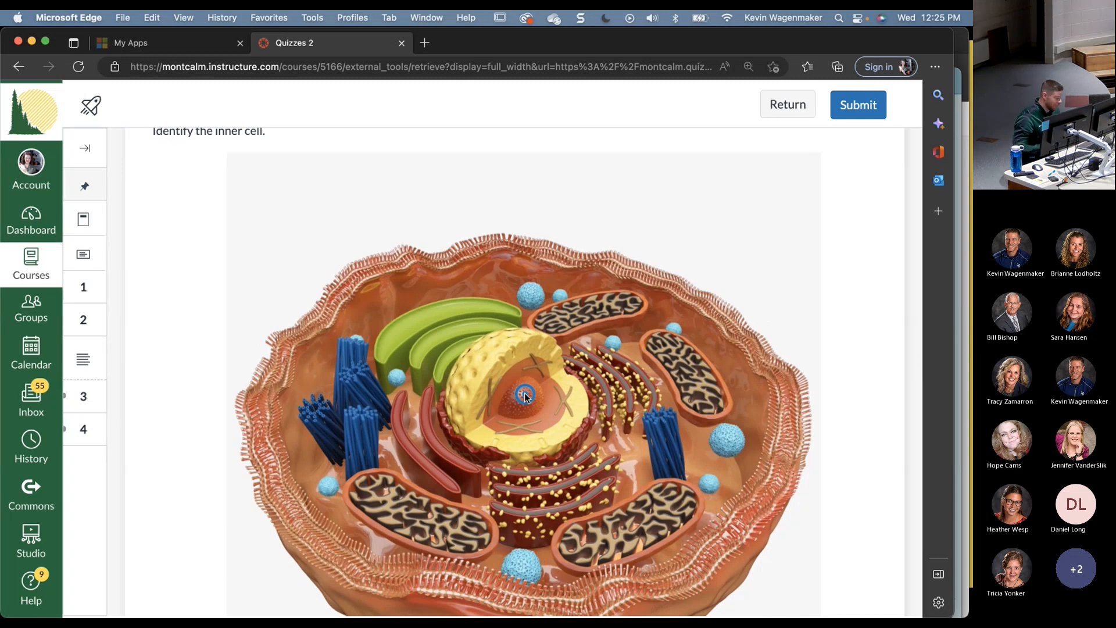
# - Try the marker on other cell structures, then settle it back on the nucleus
pyautogui.scroll(-5, 525, 396)
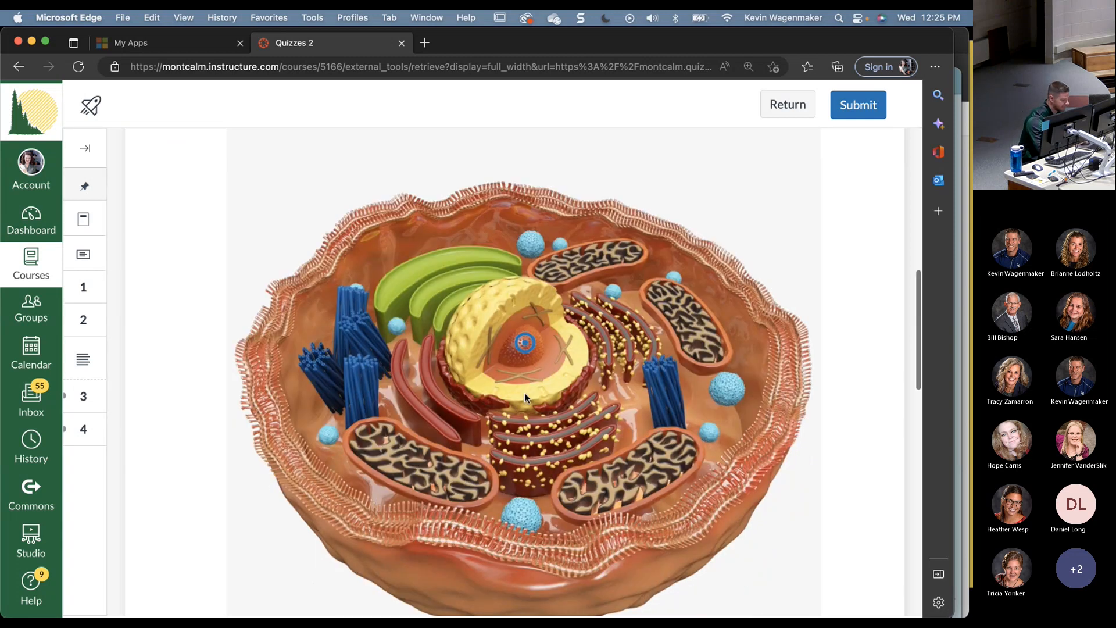
pyautogui.scroll(3, 525, 398)
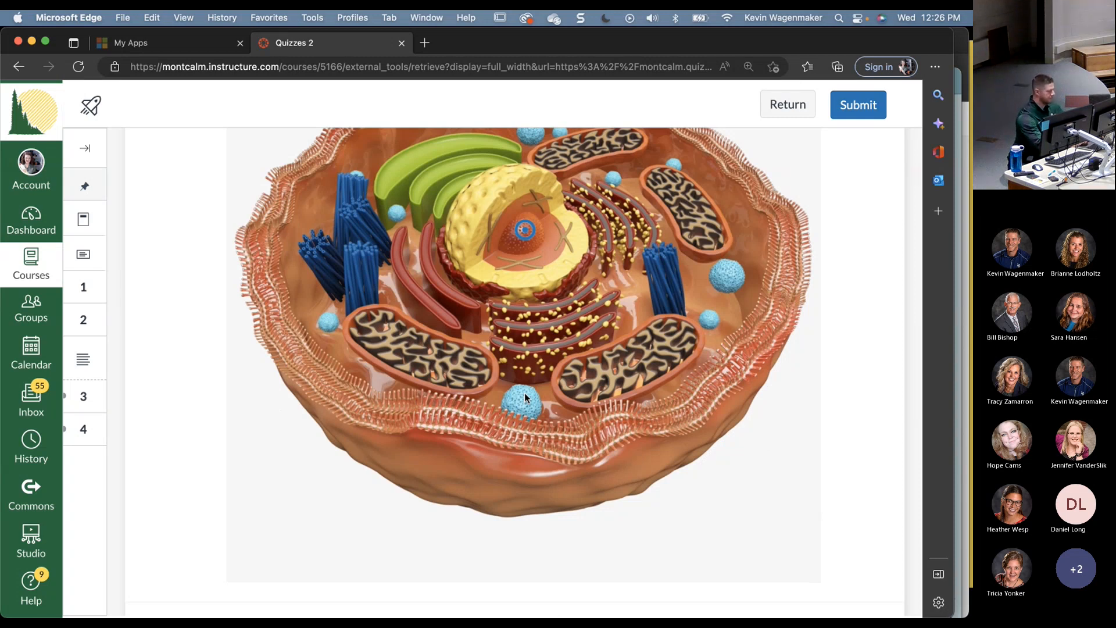
pyautogui.scroll(3, 526, 398)
pyautogui.click(446, 193)
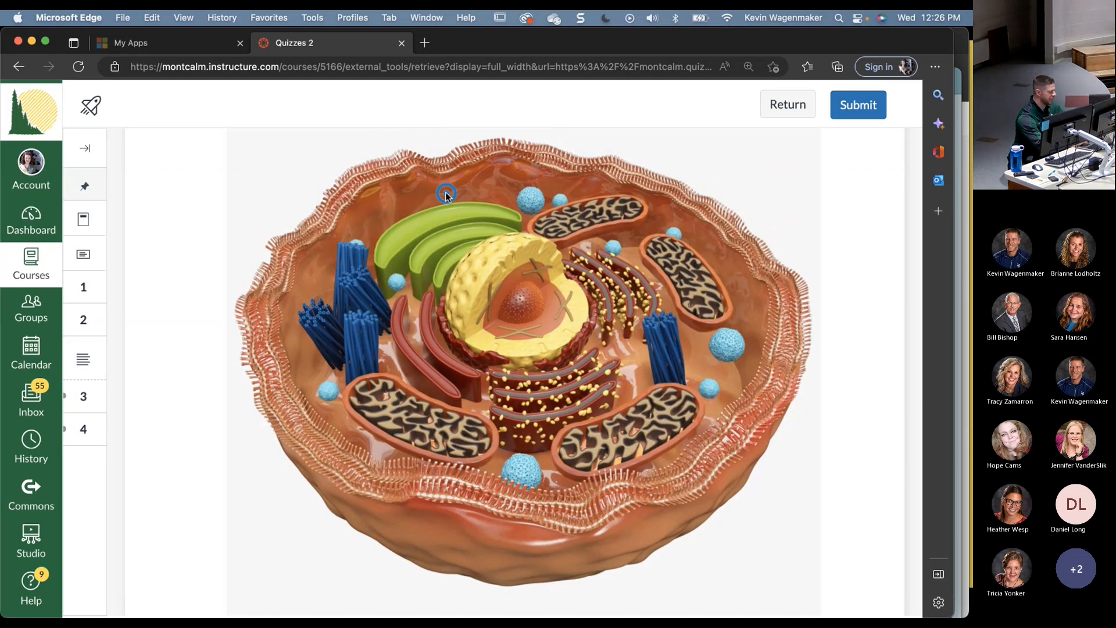
pyautogui.click(358, 341)
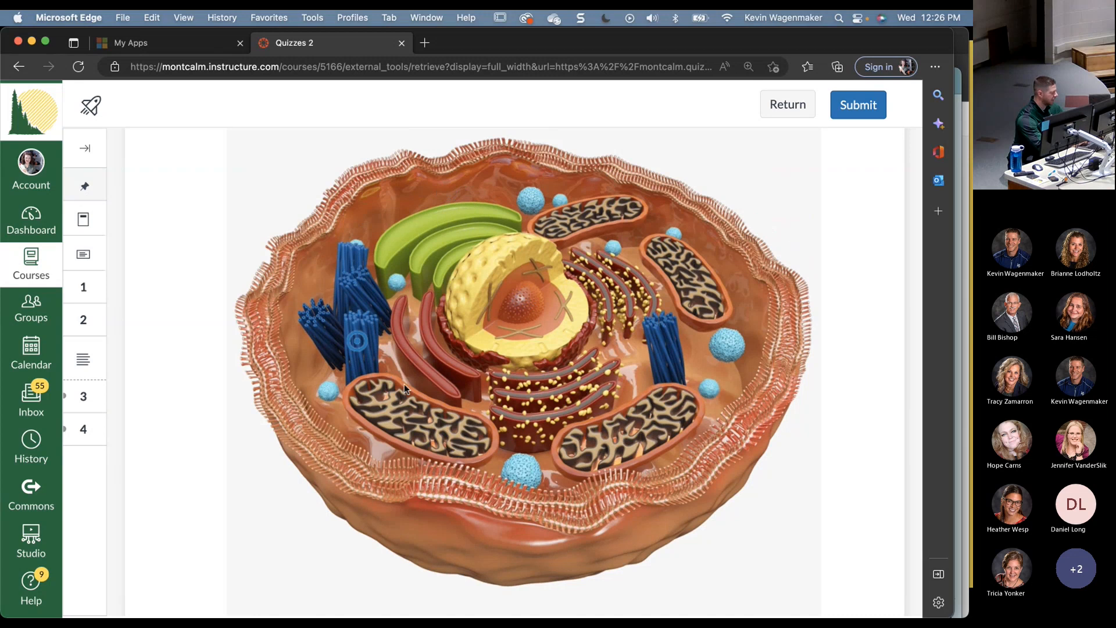
pyautogui.click(404, 386)
pyautogui.click(497, 399)
pyautogui.click(597, 387)
pyautogui.click(652, 424)
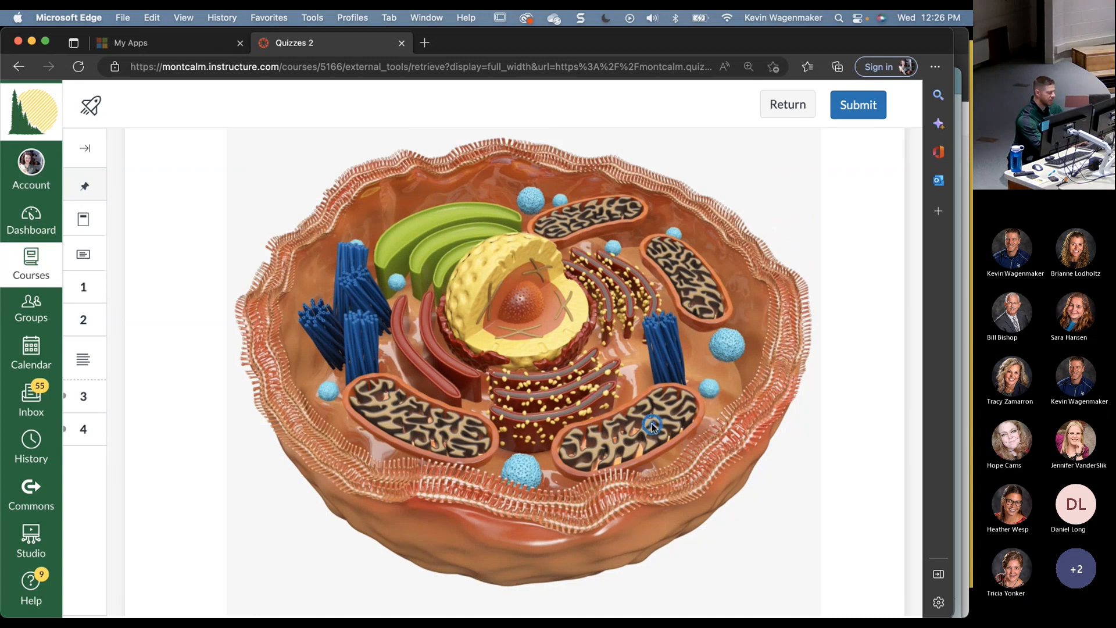
pyautogui.click(527, 303)
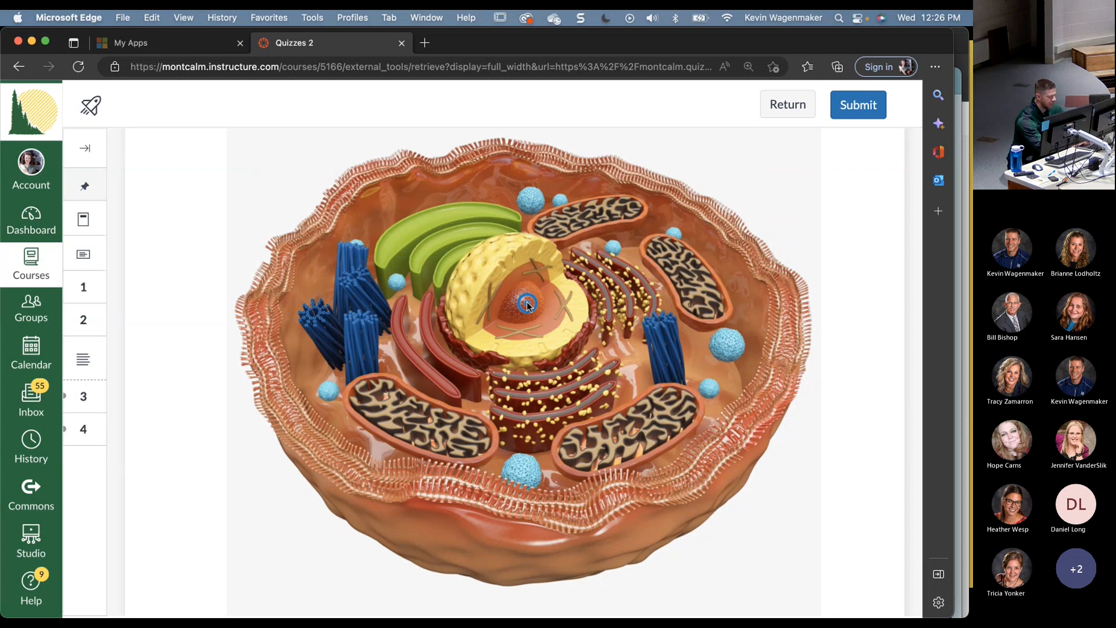
pyautogui.scroll(-5, 527, 305)
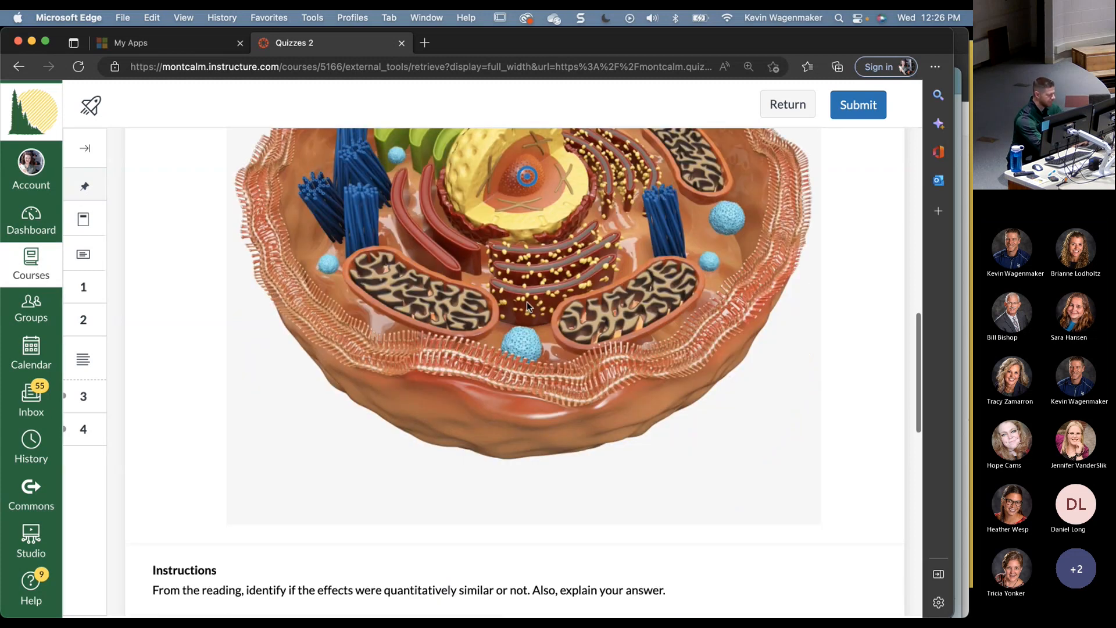
# - Advance the PowerPoint slideshow to the Stimulus slide and return to the quiz
pyautogui.press('super+Tab')
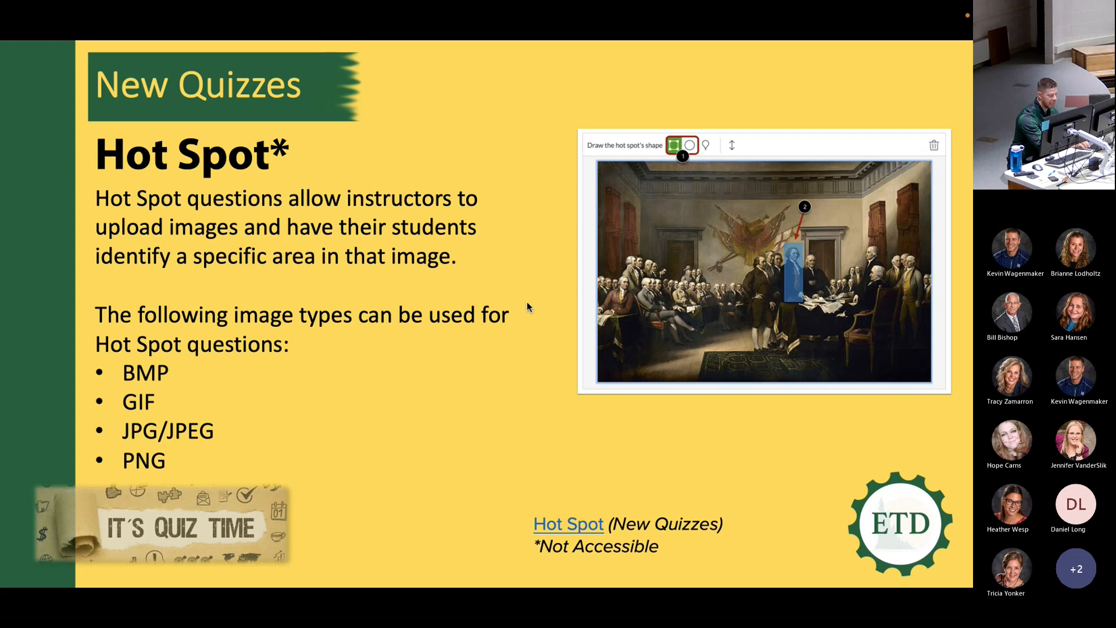
pyautogui.press('Right')
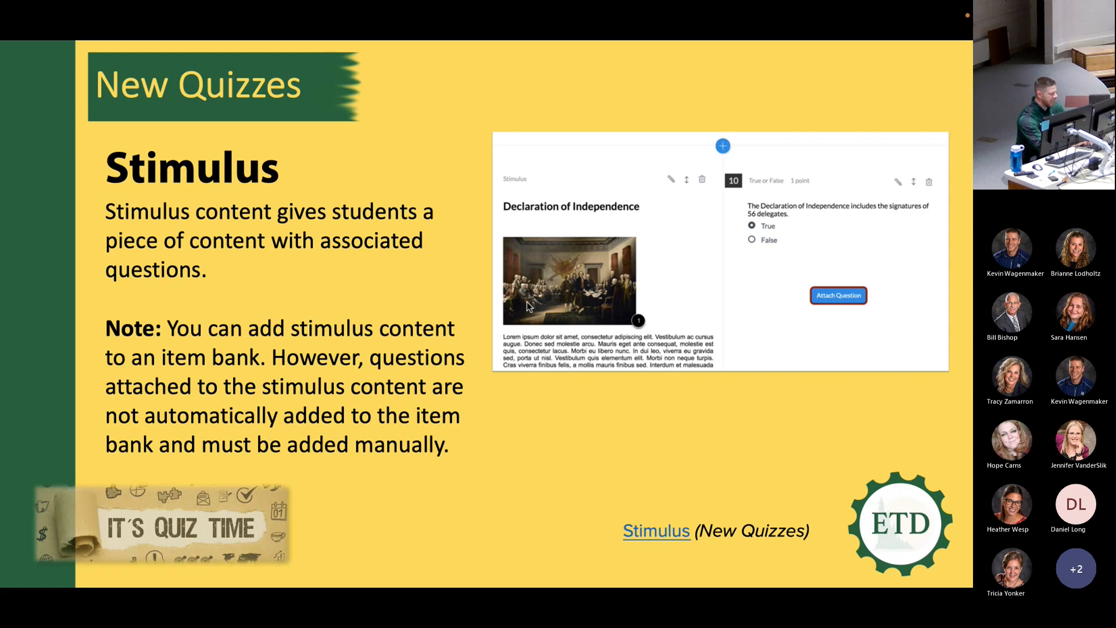
pyautogui.press('super+Tab')
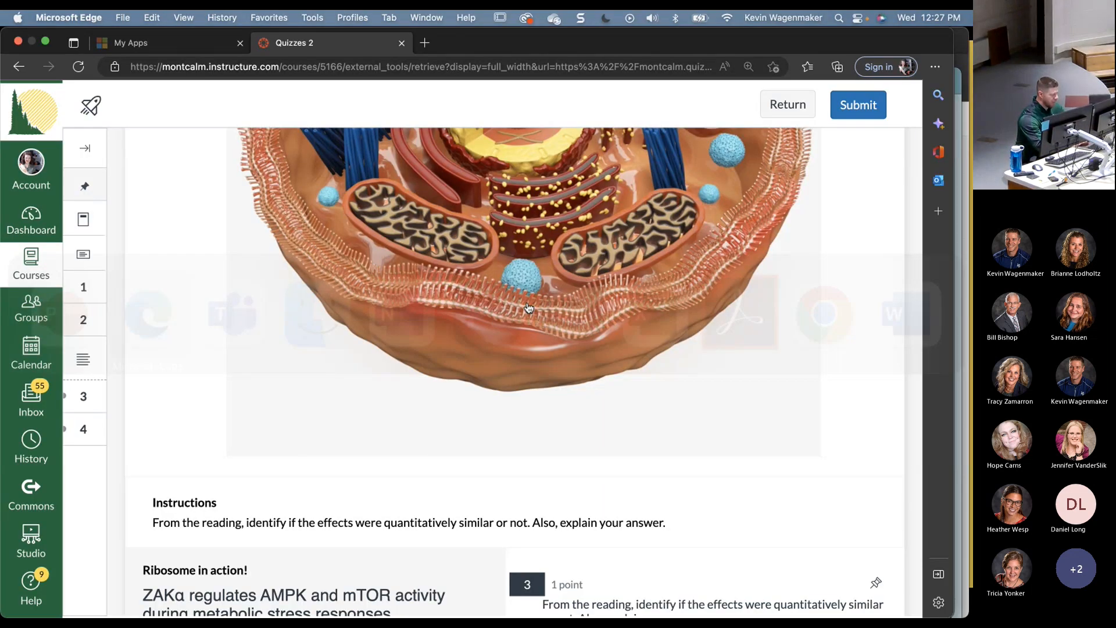
pyautogui.scroll(-5, 528, 308)
pyautogui.scroll(-1, 528, 307)
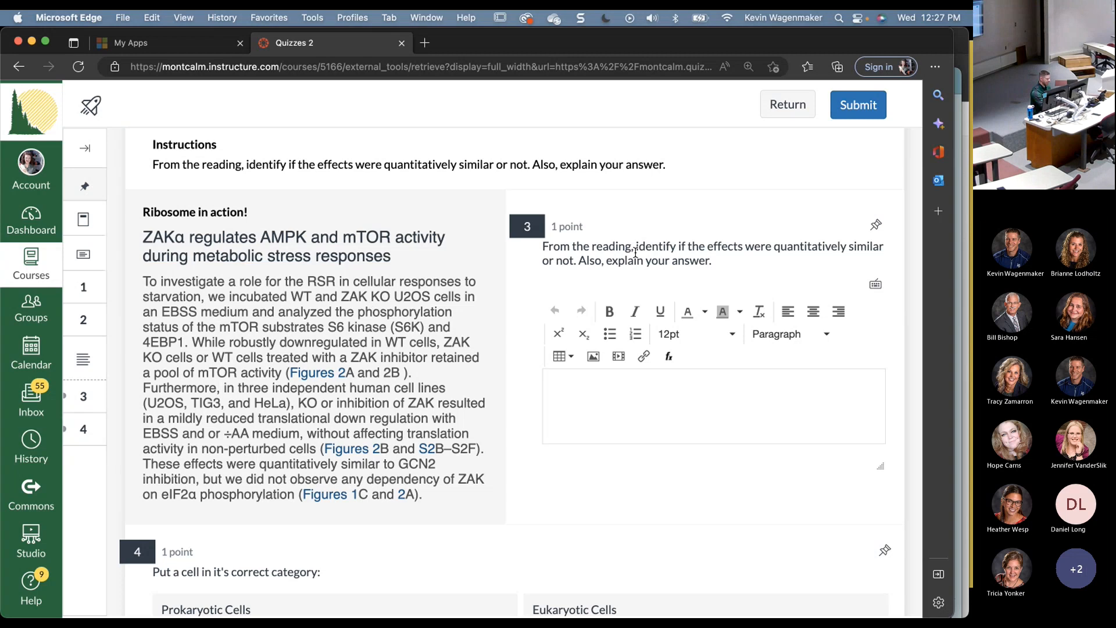
pyautogui.scroll(-1, 604, 332)
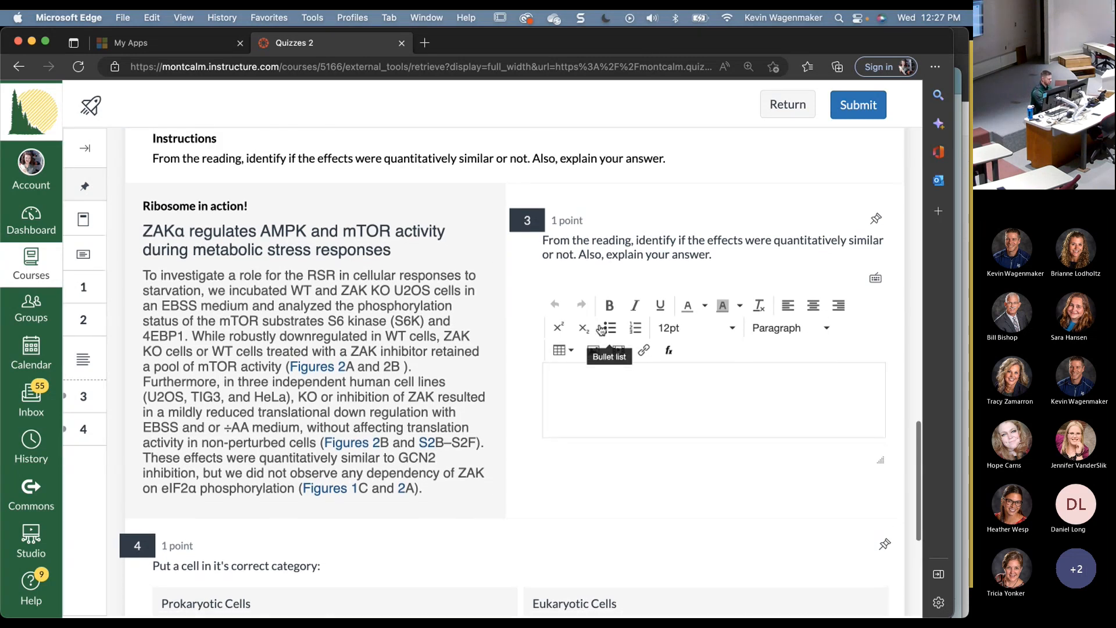
pyautogui.press('super+grave')
pyautogui.scroll(-7, 602, 330)
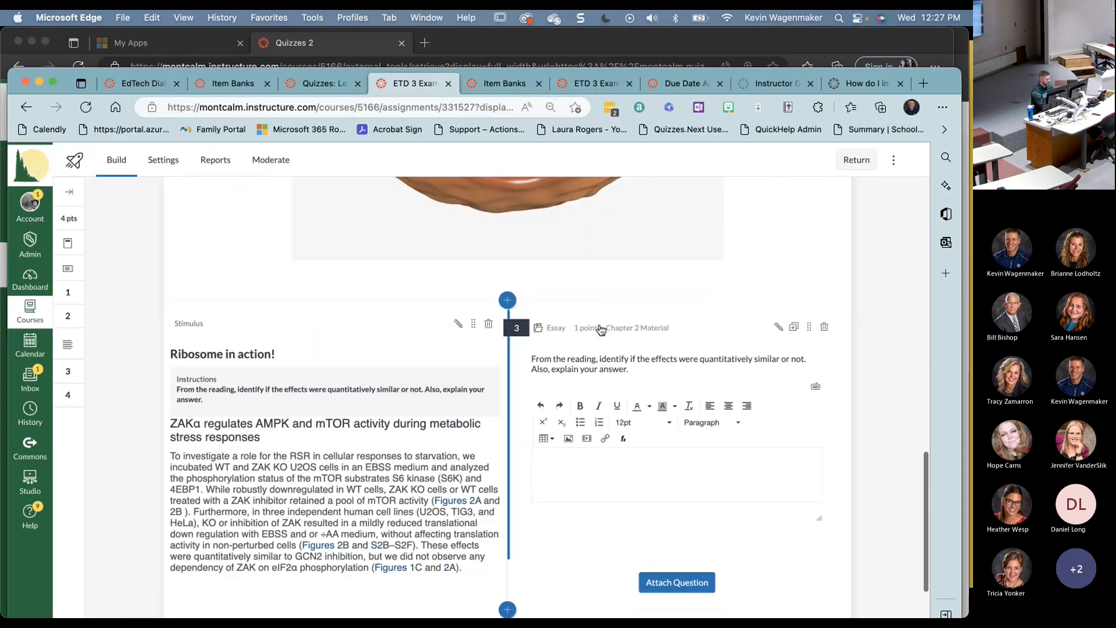
# - Show the question types attachable to the 'Ribosome in action!' stimulus, then present the Categorization slide
pyautogui.scroll(-3, 602, 329)
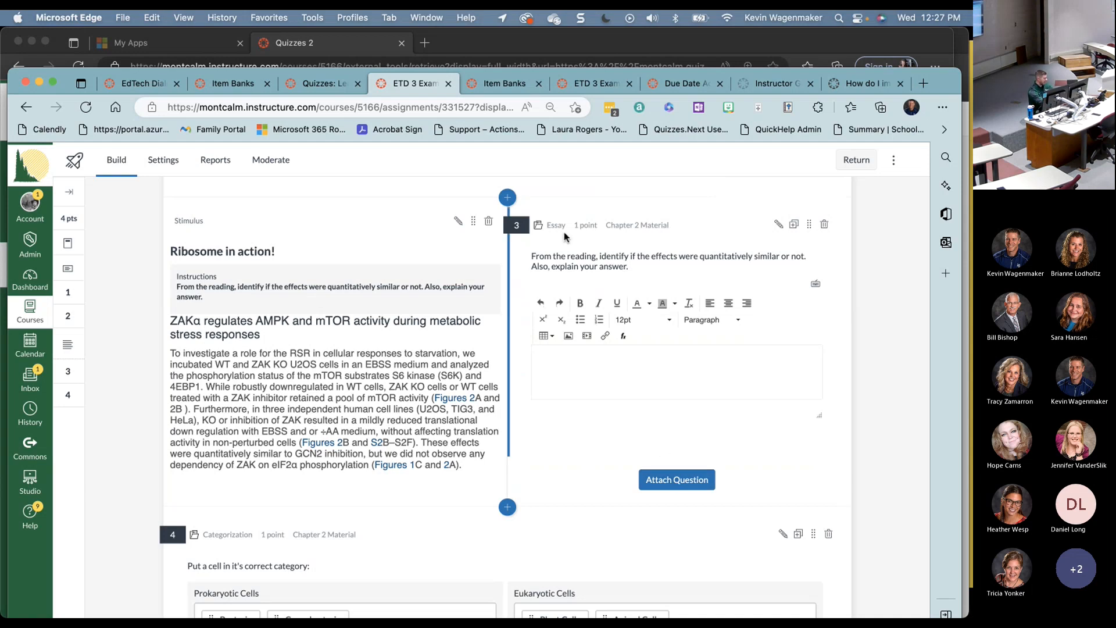
pyautogui.click(685, 484)
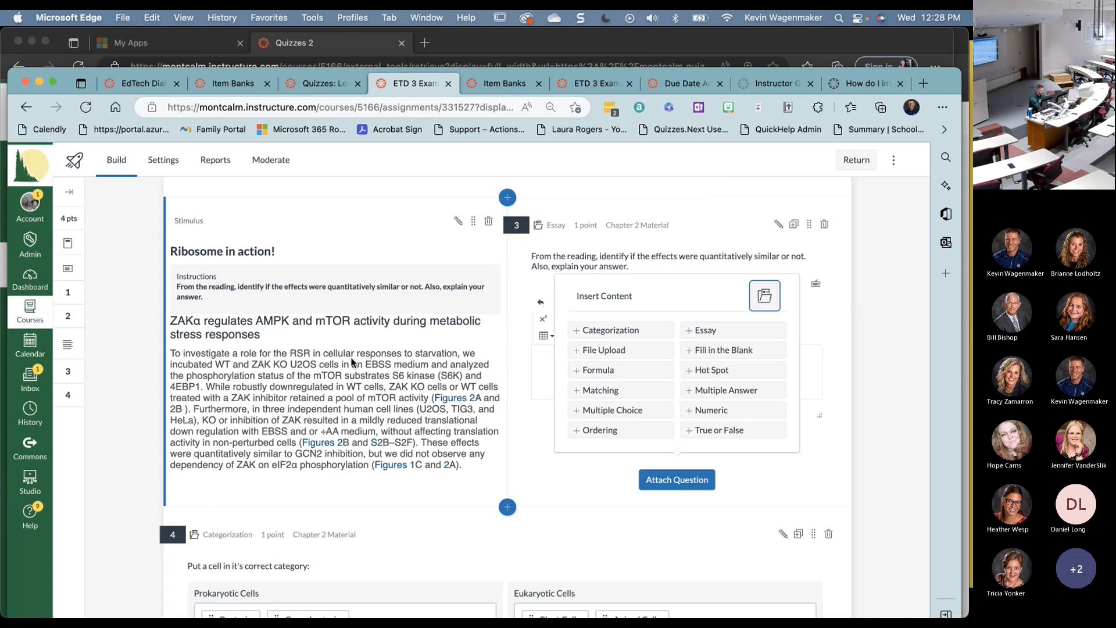
pyautogui.press('super+Tab')
pyautogui.press('Right')
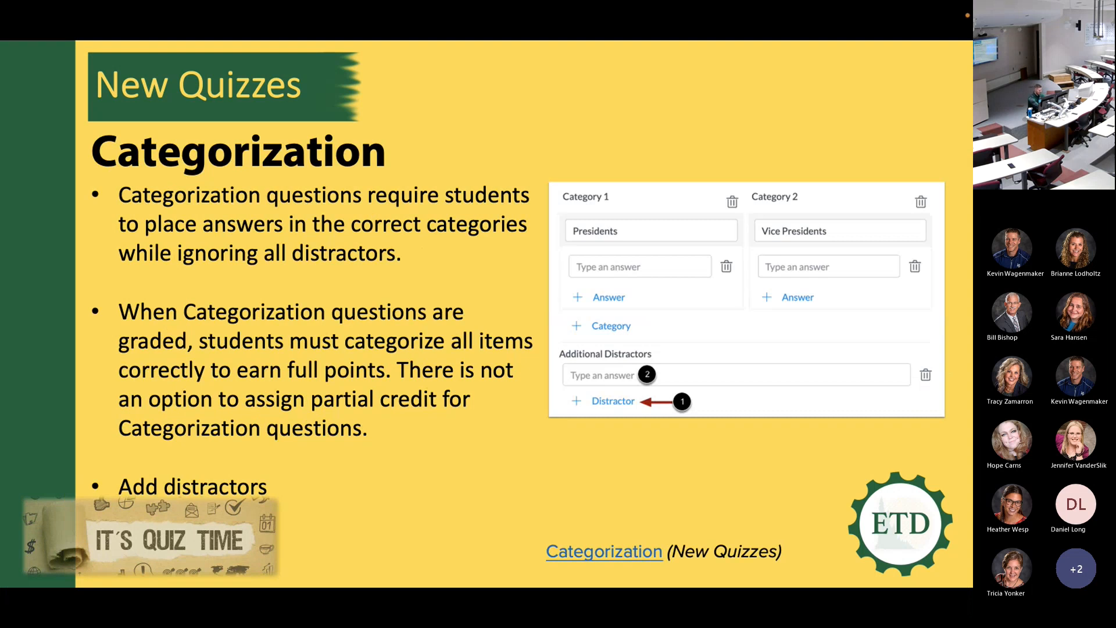
pyautogui.press('super+Tab')
# - Close the question-type list and insert a new Categorization question below the stimulus
pyautogui.scroll(-3, 353, 363)
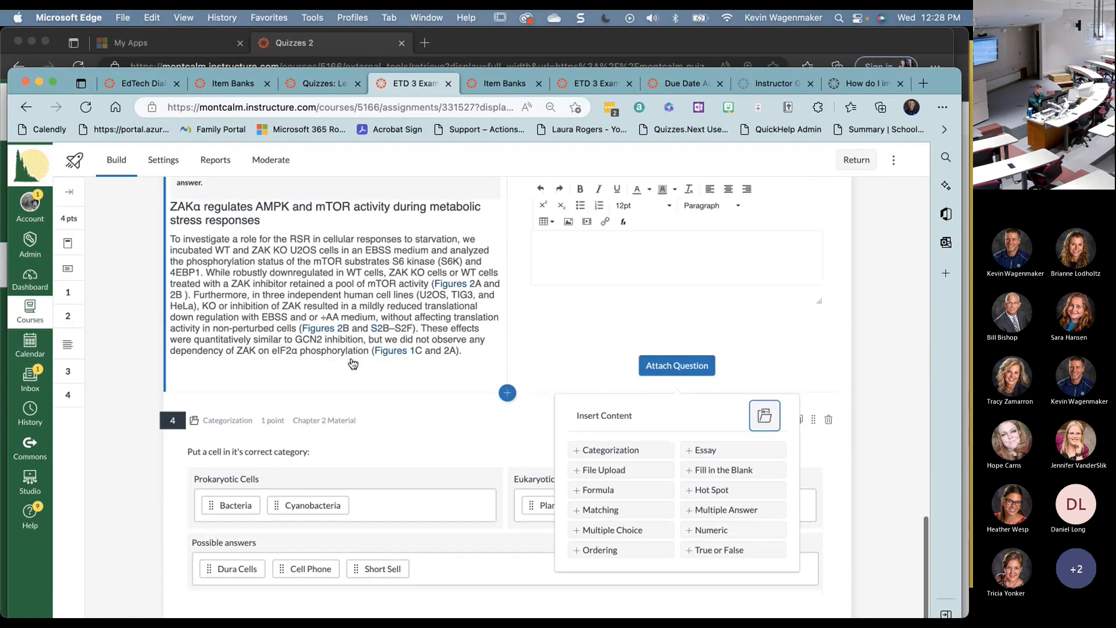
pyautogui.click(105, 541)
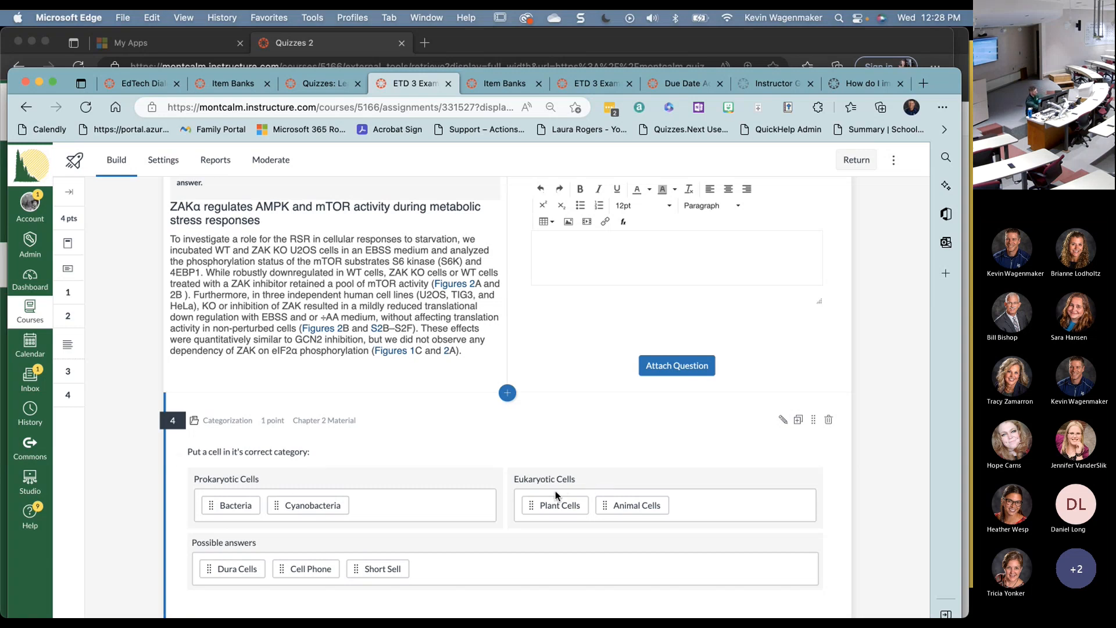
pyautogui.scroll(-1, 645, 459)
pyautogui.scroll(1, 646, 460)
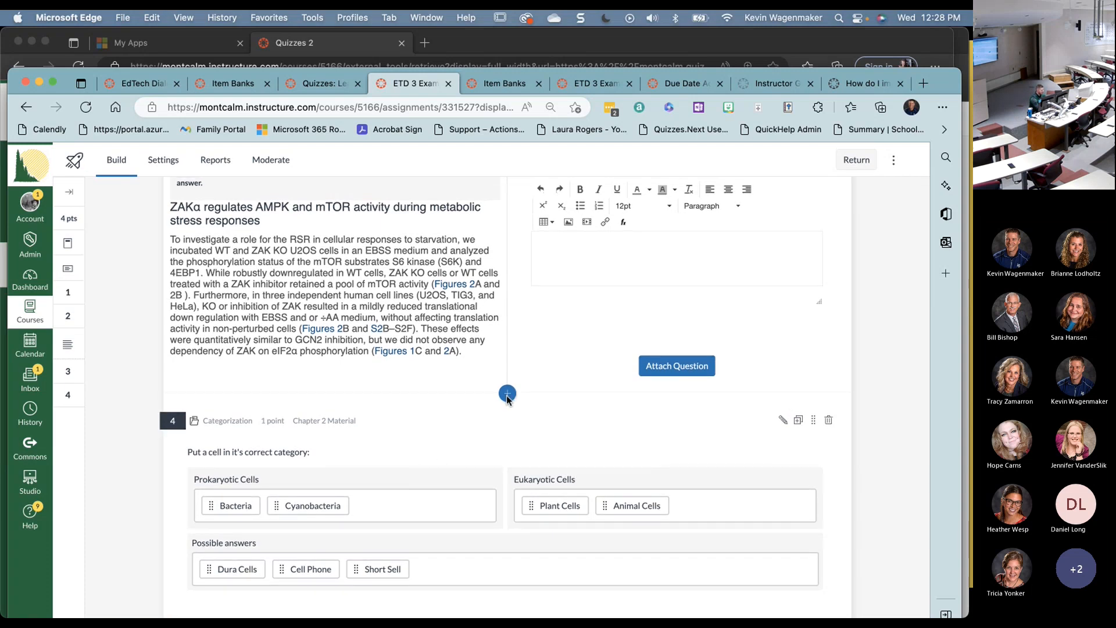
pyautogui.click(507, 393)
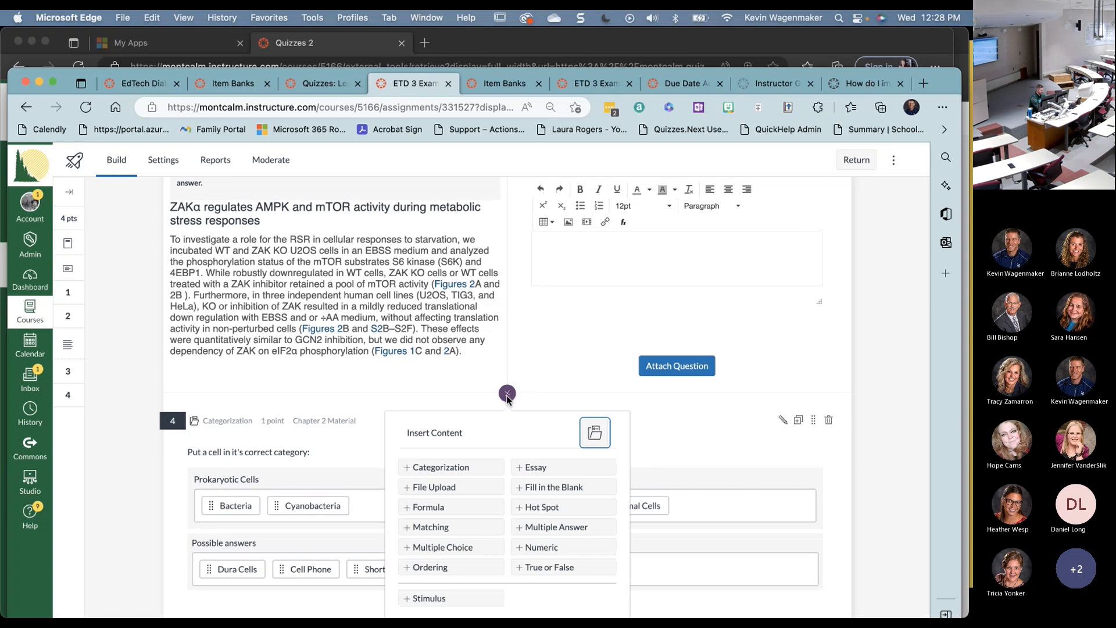
pyautogui.click(462, 467)
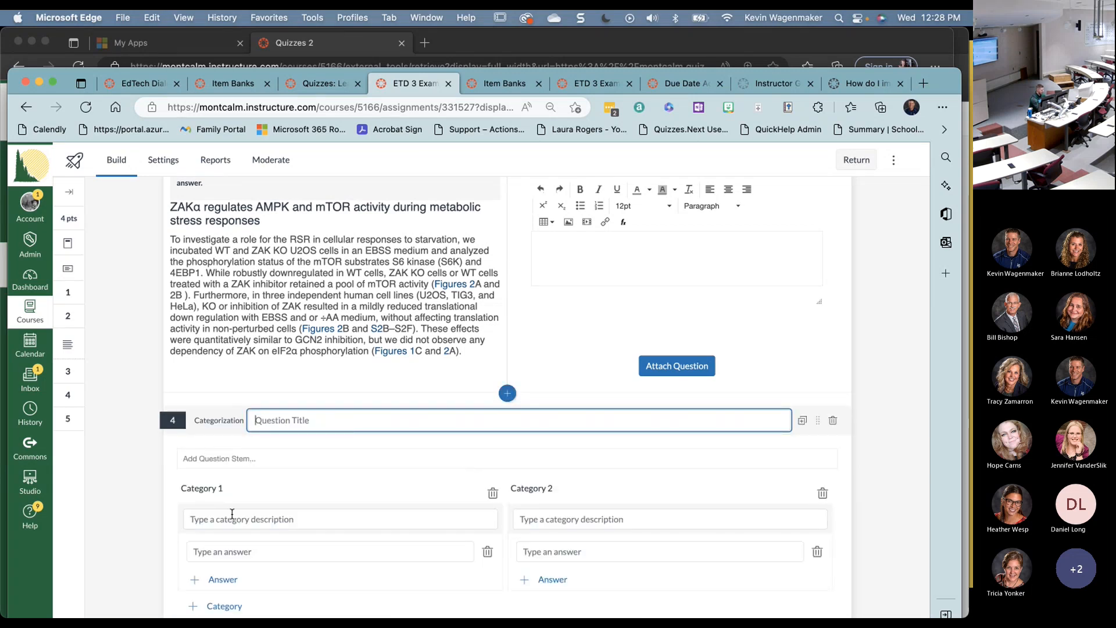
# - Add Category 3 and Category 4 to the Categorization question
pyautogui.scroll(-3, 526, 508)
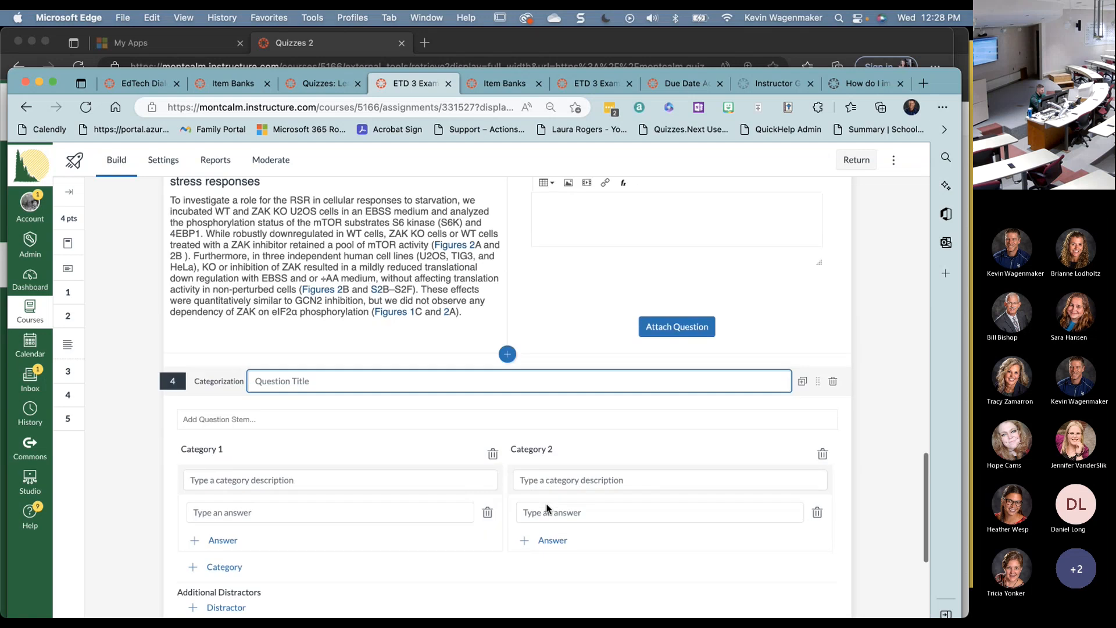
pyautogui.click(221, 535)
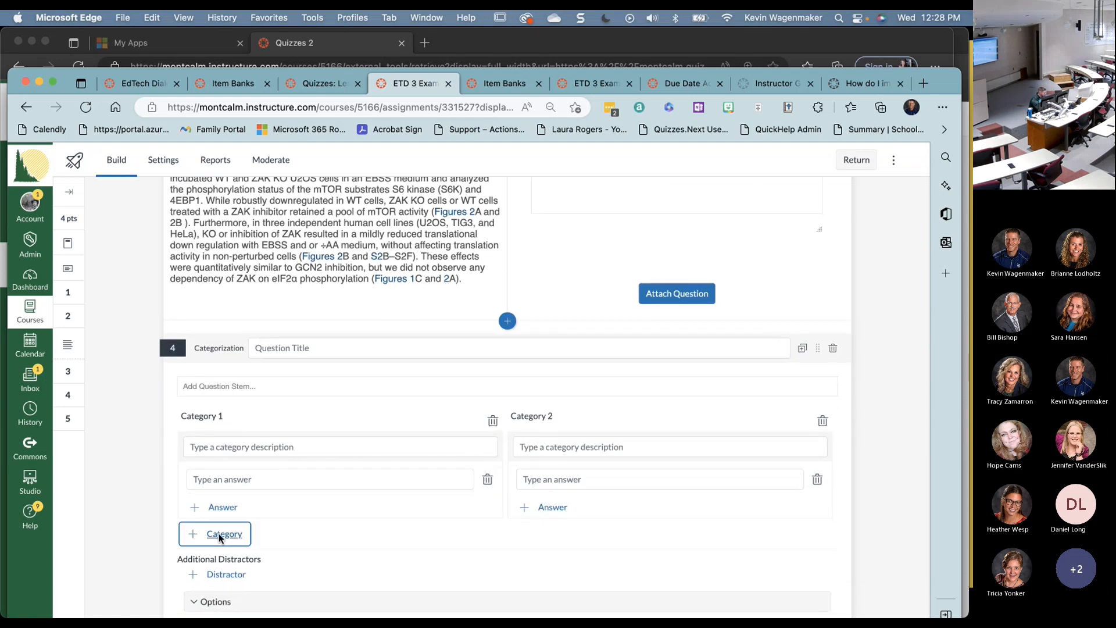
pyautogui.scroll(-3, 233, 567)
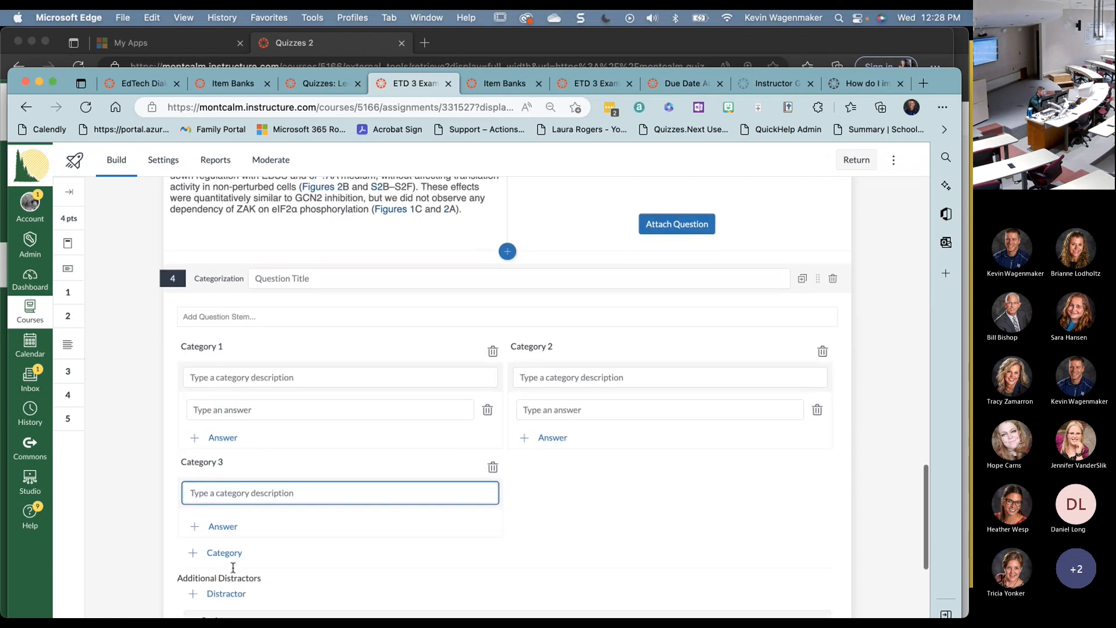
pyautogui.click(234, 533)
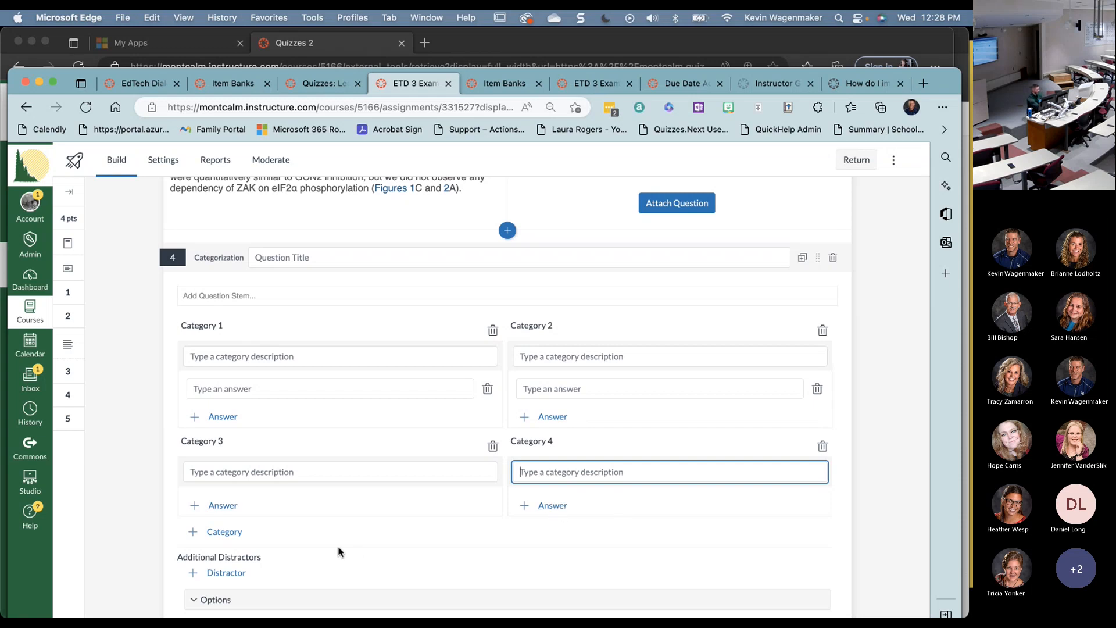
pyautogui.scroll(-1, 340, 551)
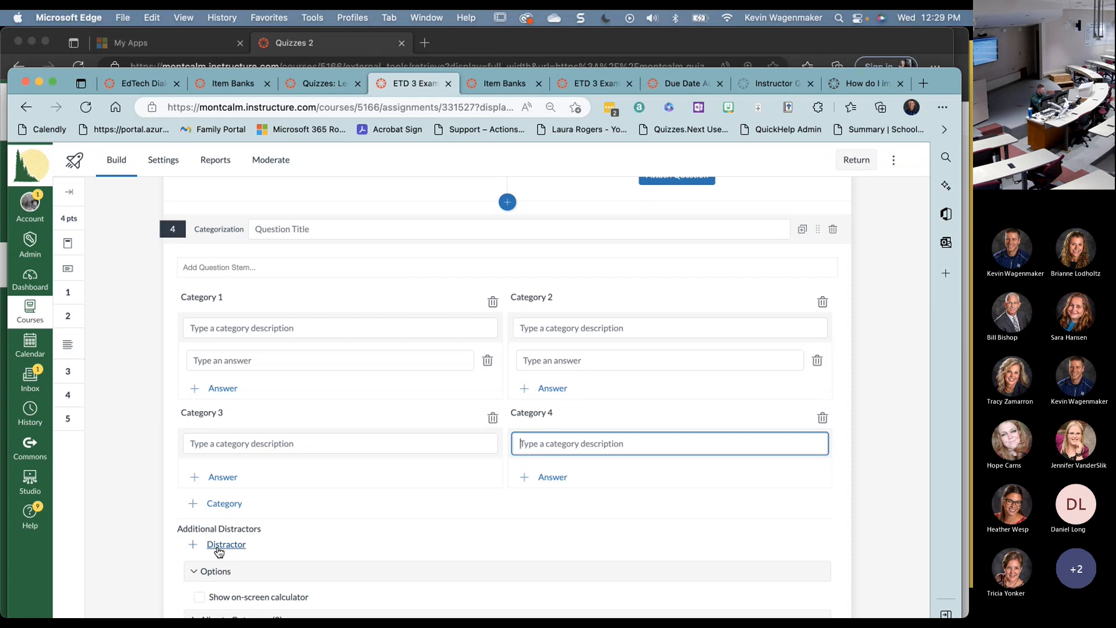
# - In the student preview, answer the categorization question: Cyanobacteria and Bacteria under Prokaryotic Cells, Plant and Animal Cells under Eukaryotic Cells
pyautogui.press('super+grave')
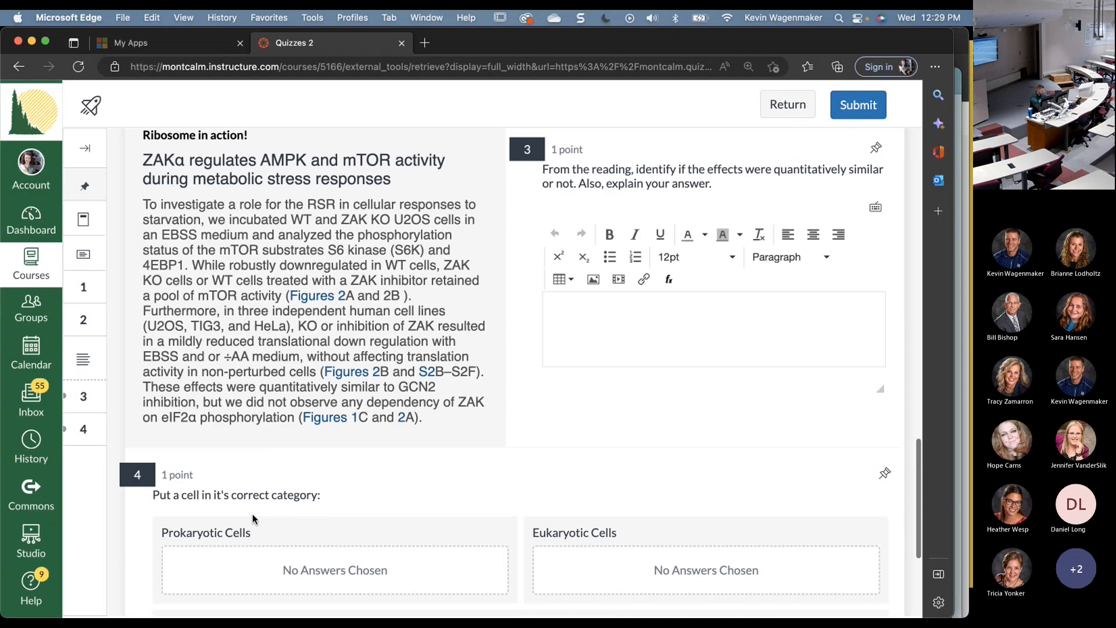
pyautogui.scroll(-4, 254, 519)
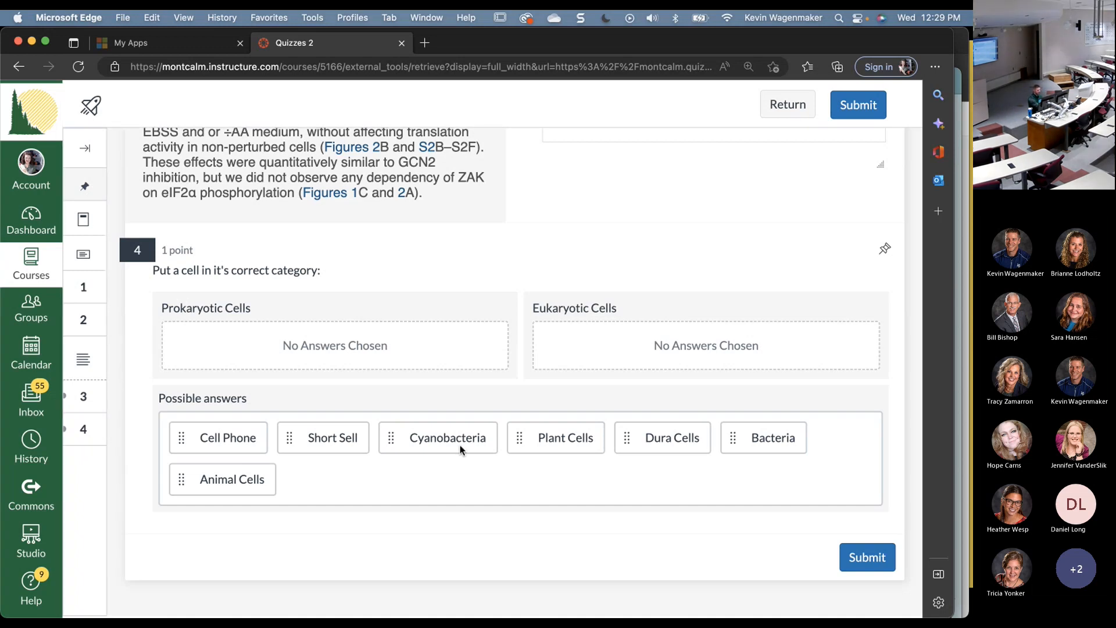
pyautogui.moveTo(462, 448); pyautogui.dragTo(270, 349)
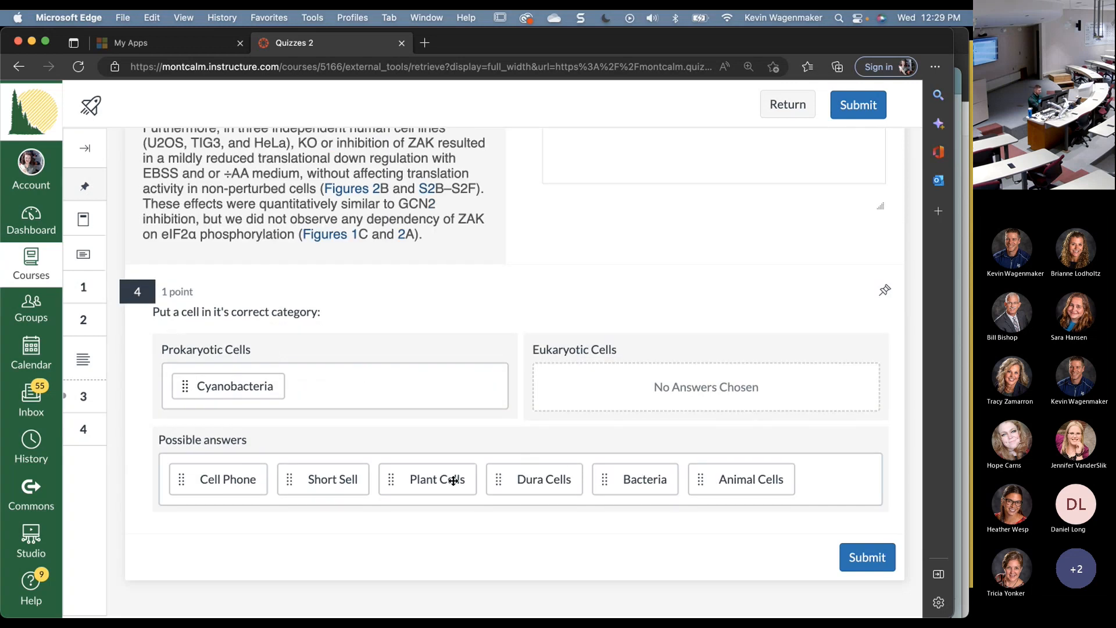
pyautogui.moveTo(454, 481); pyautogui.dragTo(623, 392)
pyautogui.moveTo(630, 478); pyautogui.dragTo(681, 397)
pyautogui.moveTo(543, 479); pyautogui.dragTo(394, 393)
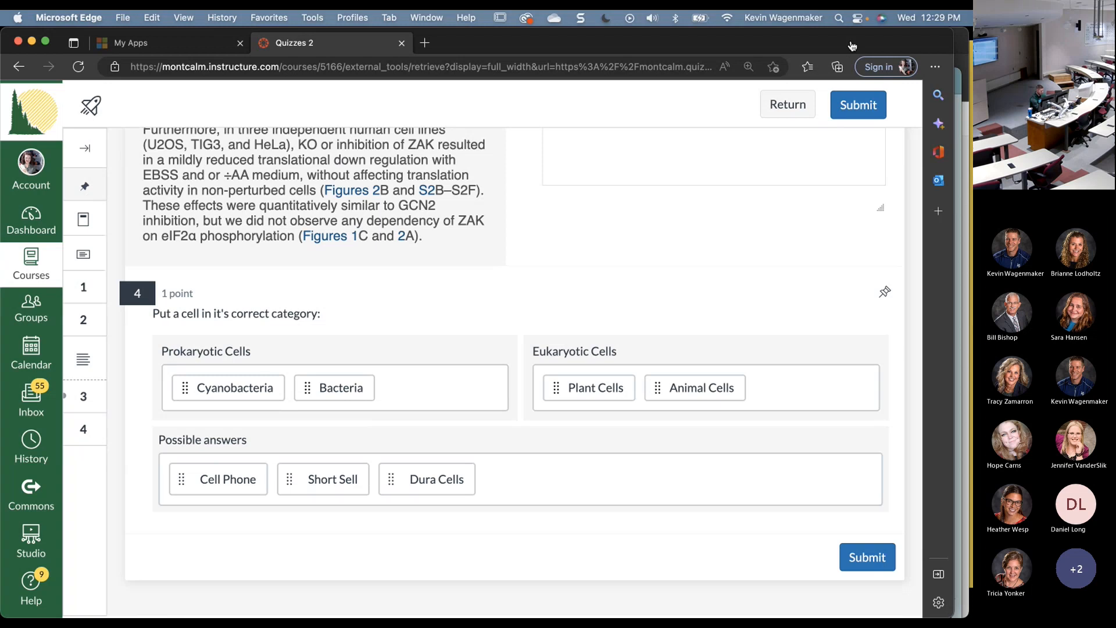
pyautogui.press('super+Tab')
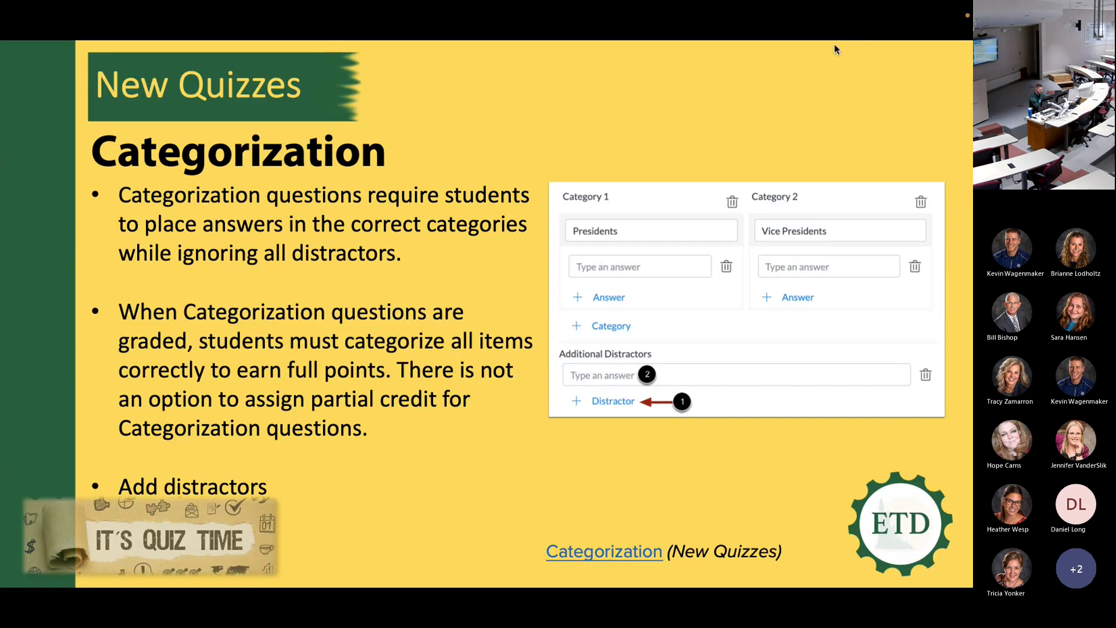
# - Advance the slideshow through the Feature Comparison slide to the Classic vs New Quizzes tables
pyautogui.click(427, 195)
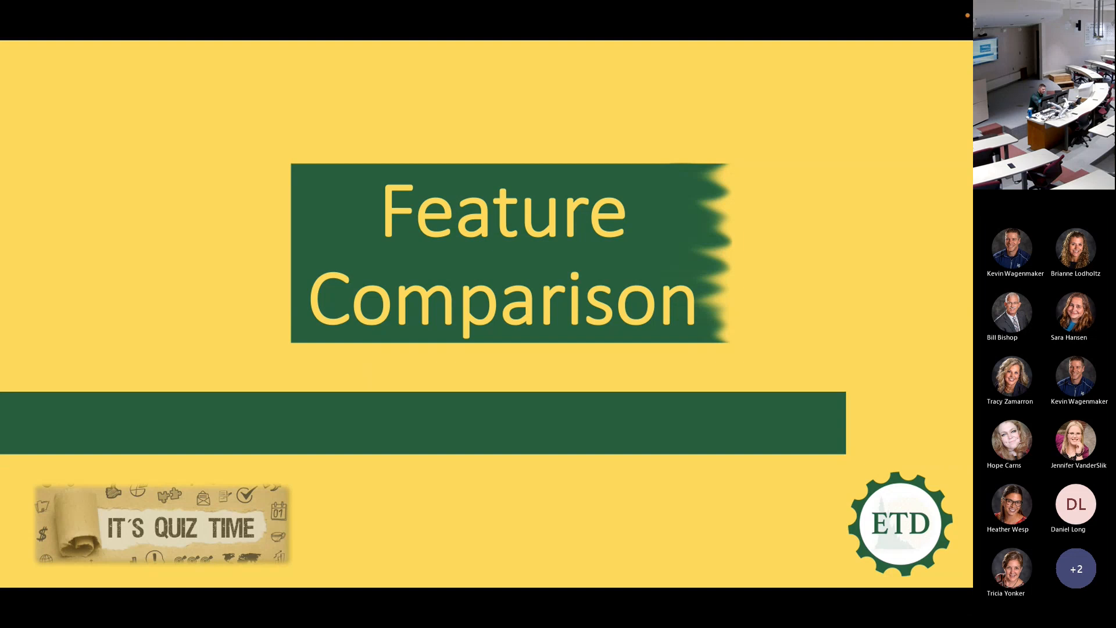
pyautogui.click(369, 330)
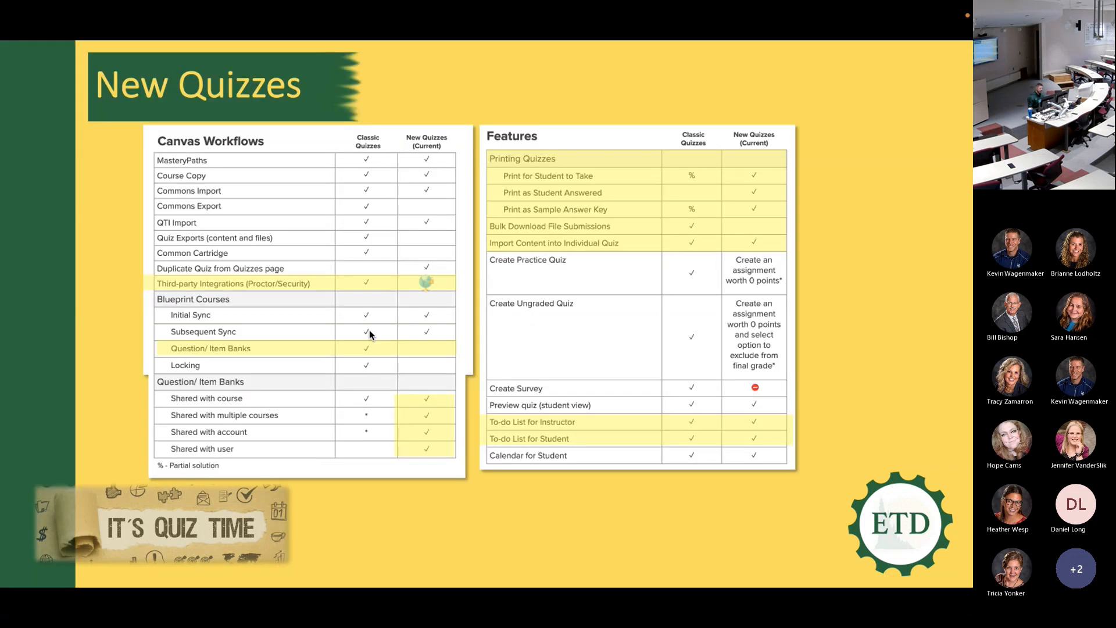
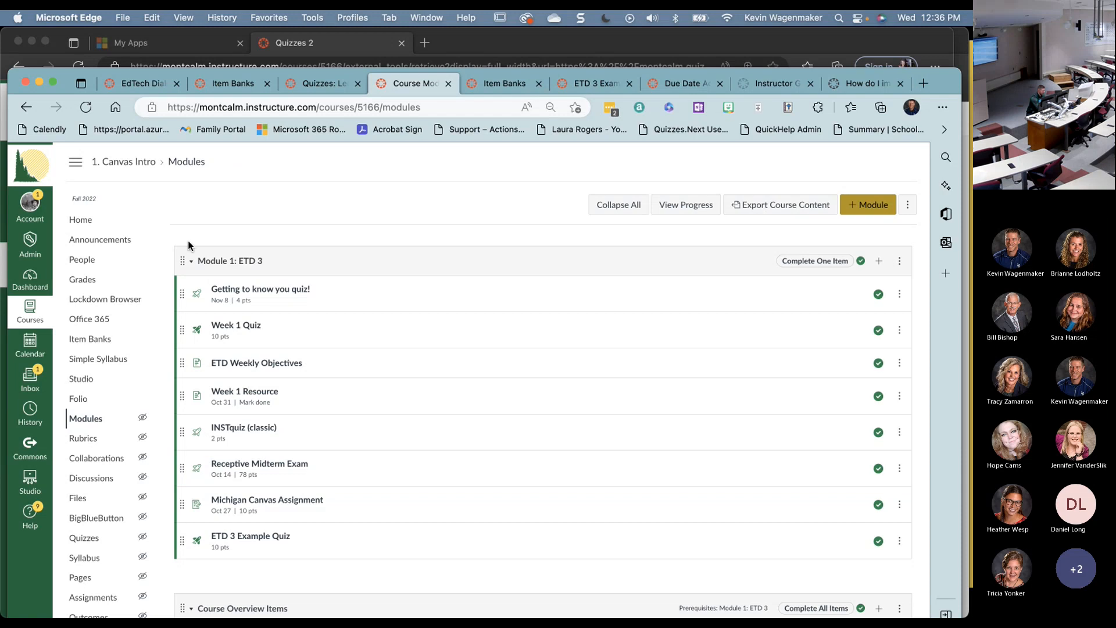
# - From the course's Quizzes page, add a new quiz built on the New Quizzes engine
pyautogui.click(83, 539)
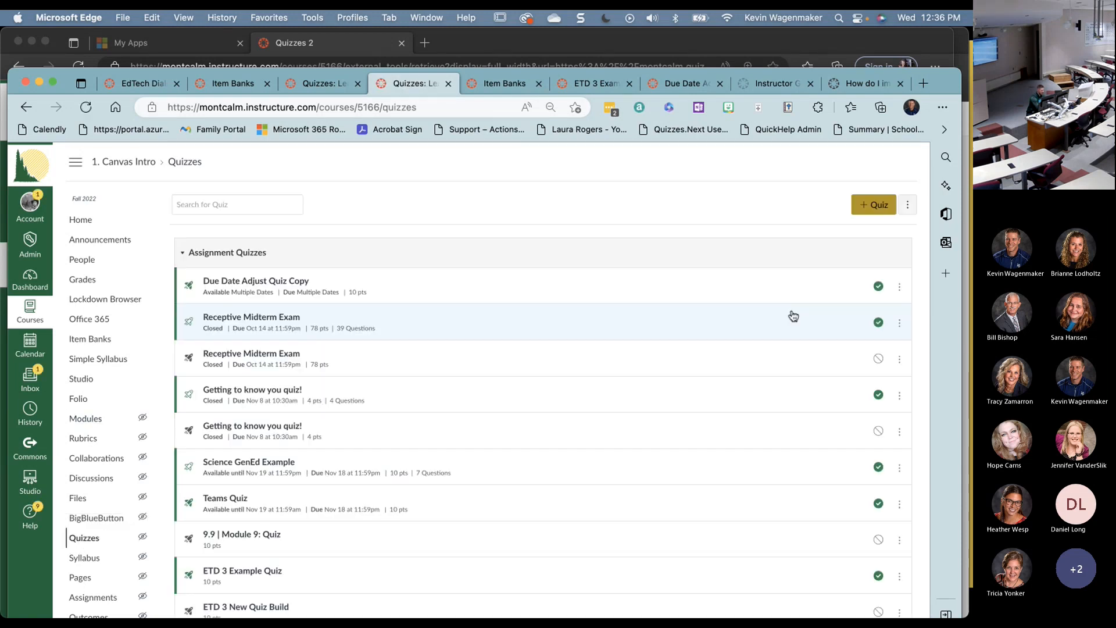
pyautogui.click(872, 205)
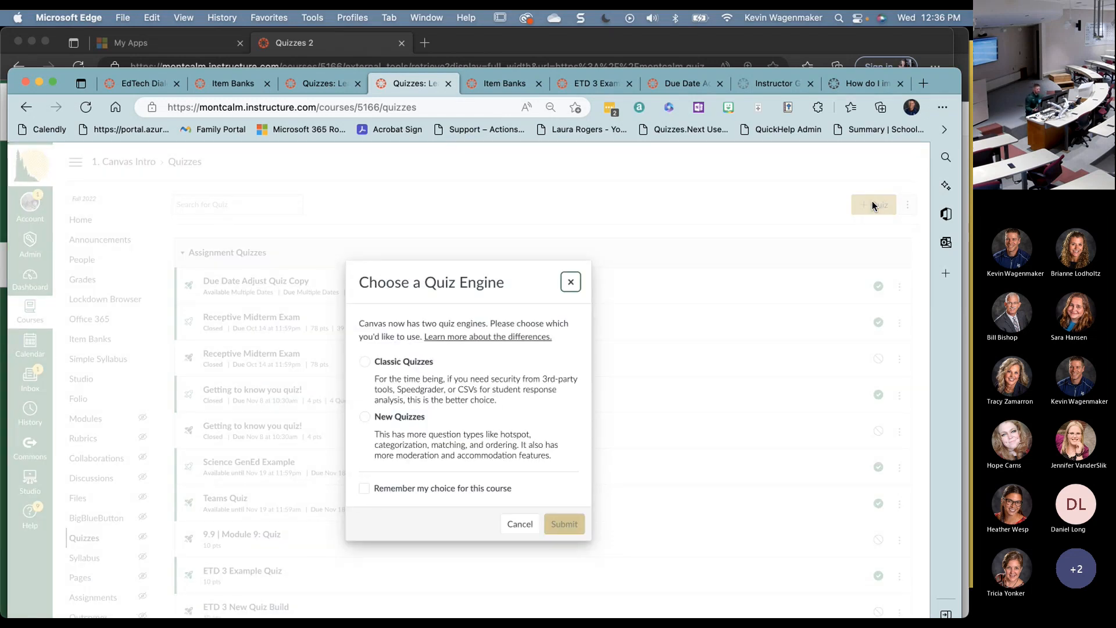
pyautogui.click(365, 417)
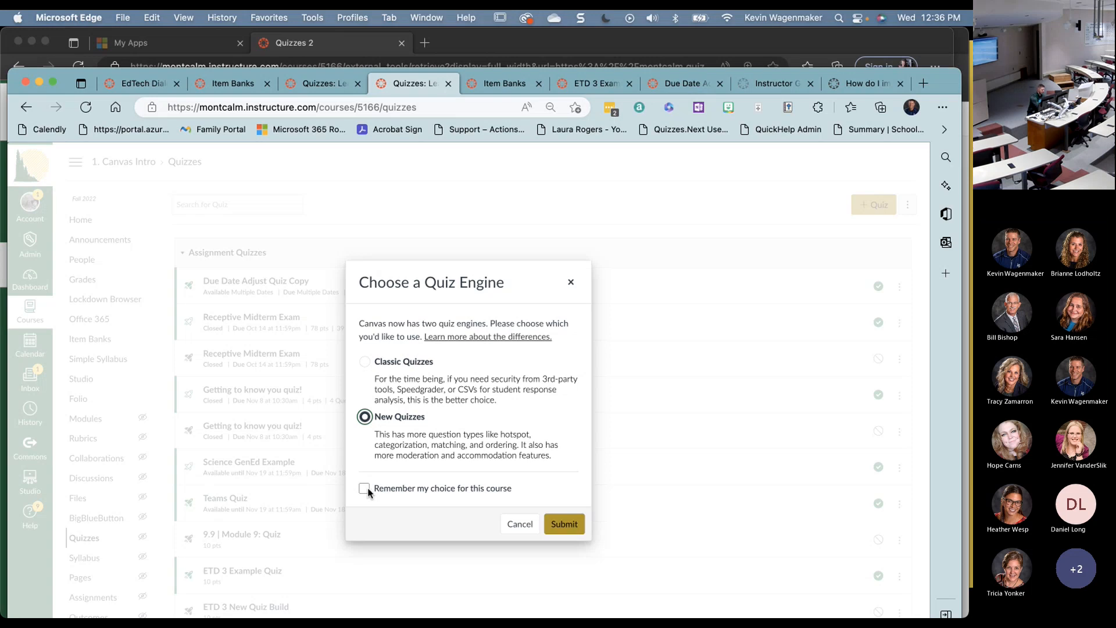
pyautogui.click(561, 526)
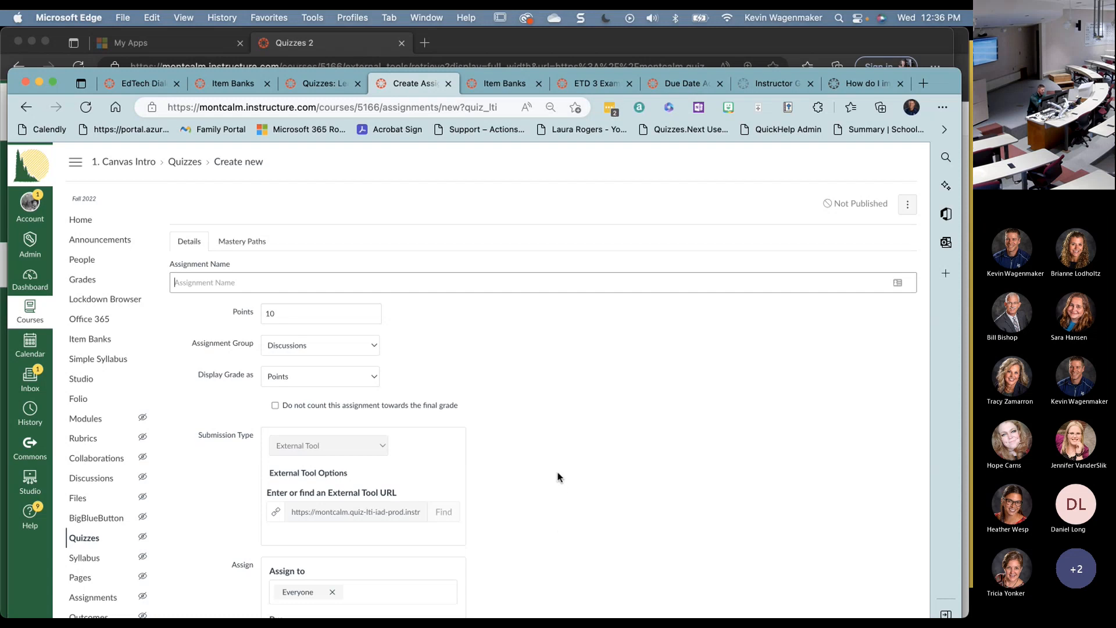
# - Name the quiz 'A Name for the Quiz' and leave Points at 10
pyautogui.scroll(-3, 558, 477)
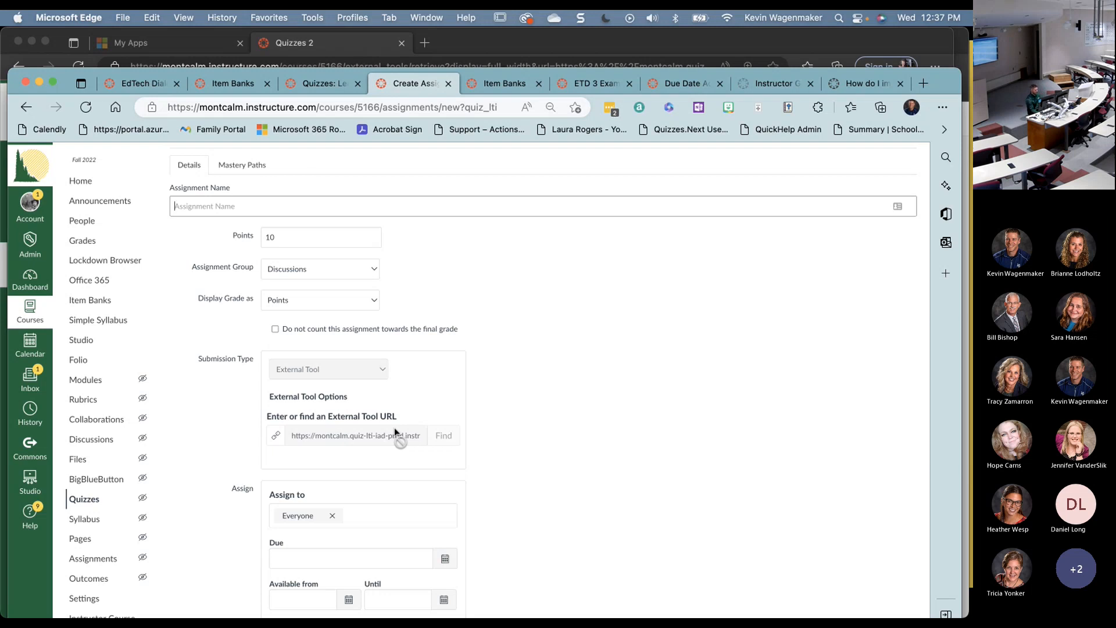
pyautogui.doubleClick(270, 237)
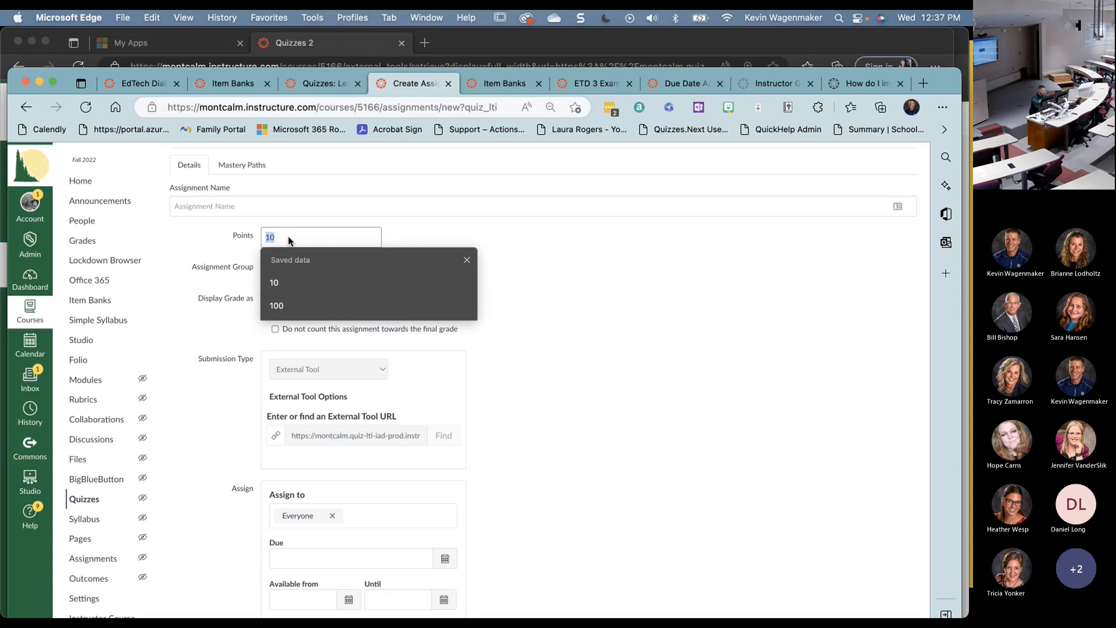
pyautogui.click(290, 241)
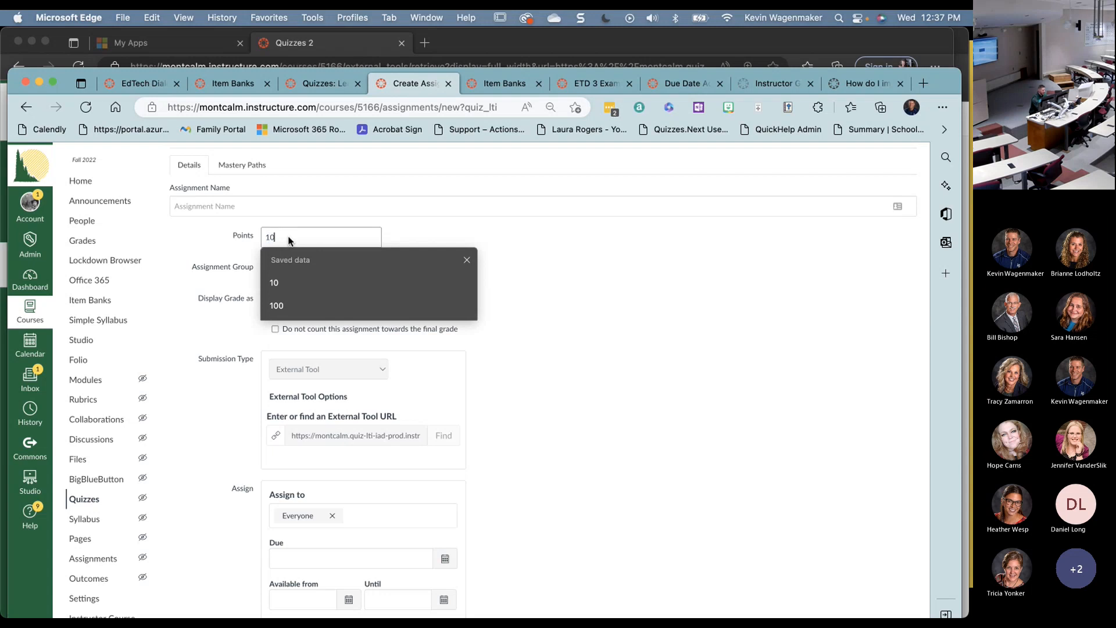
pyautogui.click(630, 296)
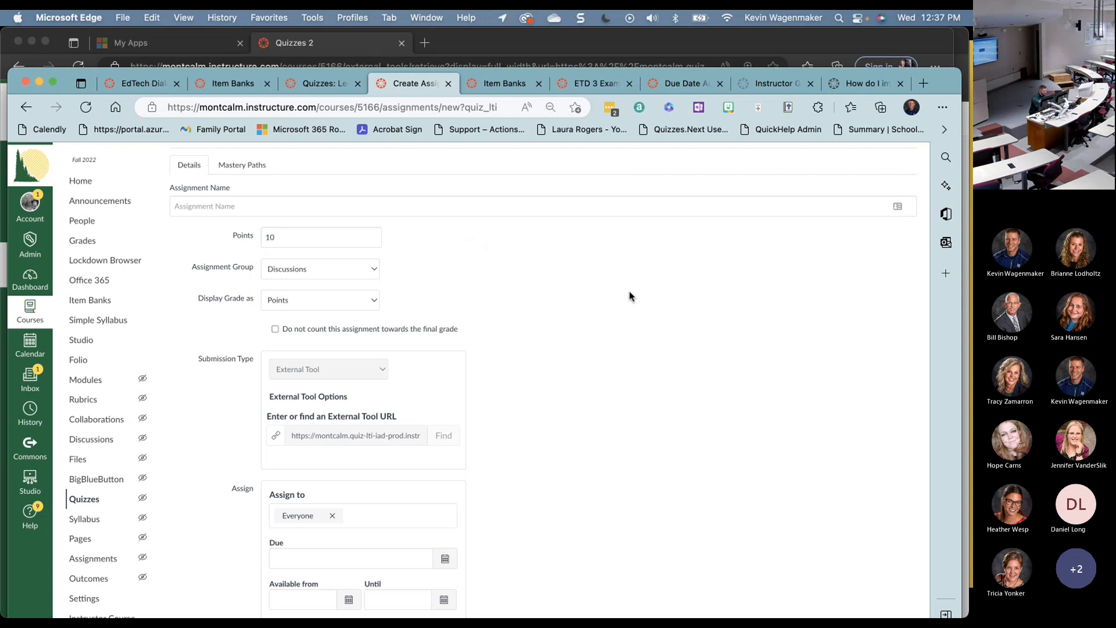
pyautogui.click(268, 208)
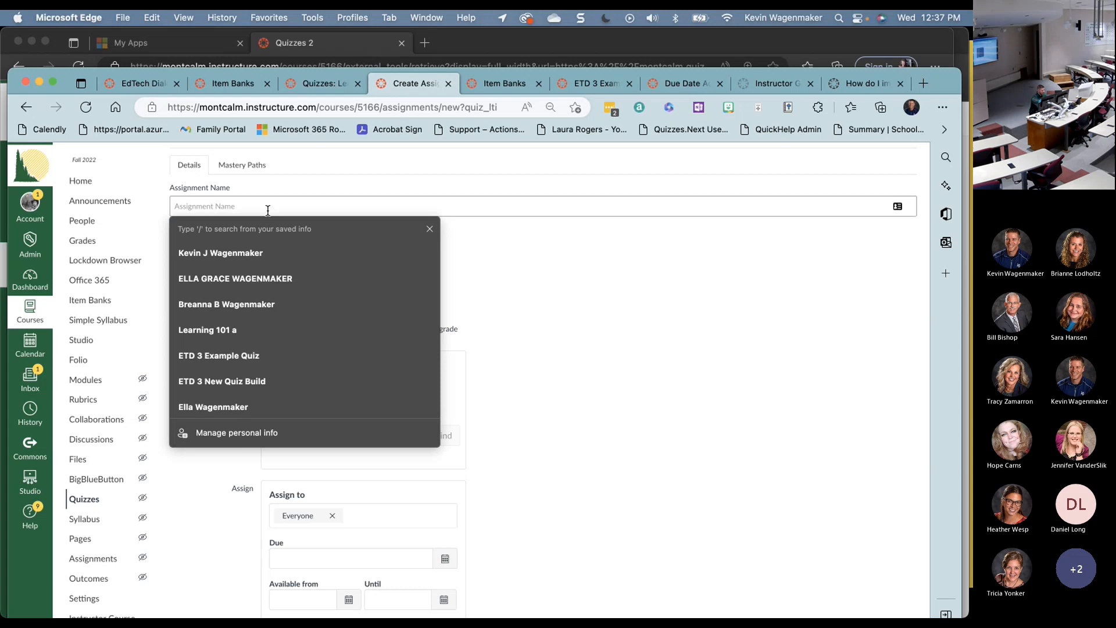
pyautogui.write('A Name')
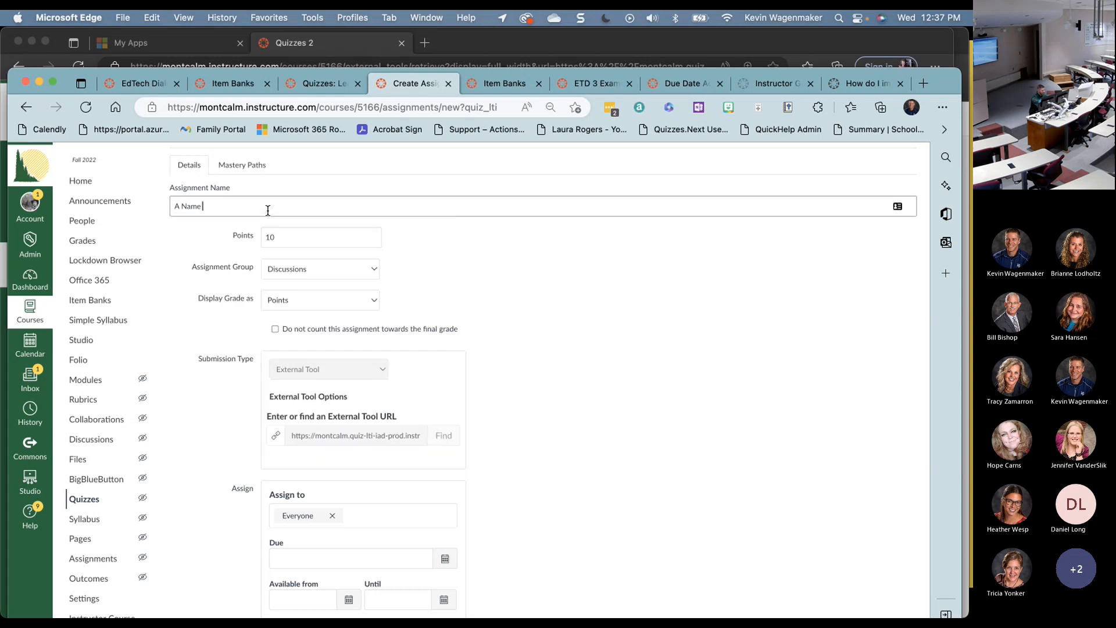
pyautogui.write(' for the Quiz')
pyautogui.click(577, 284)
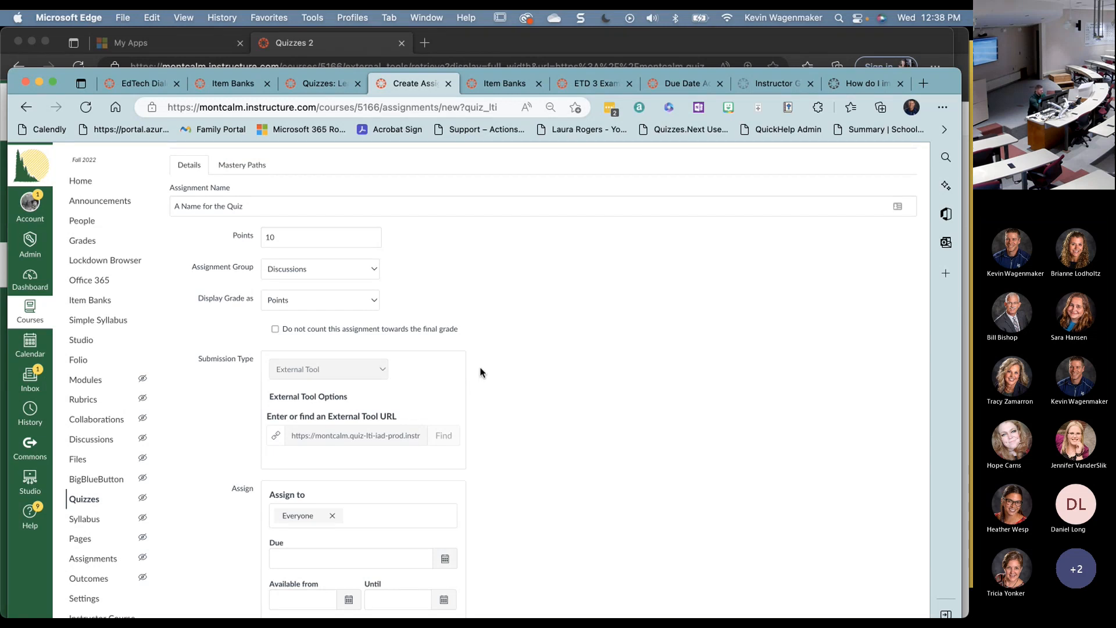
# - Save the quiz and open its Build page
pyautogui.scroll(-3, 480, 370)
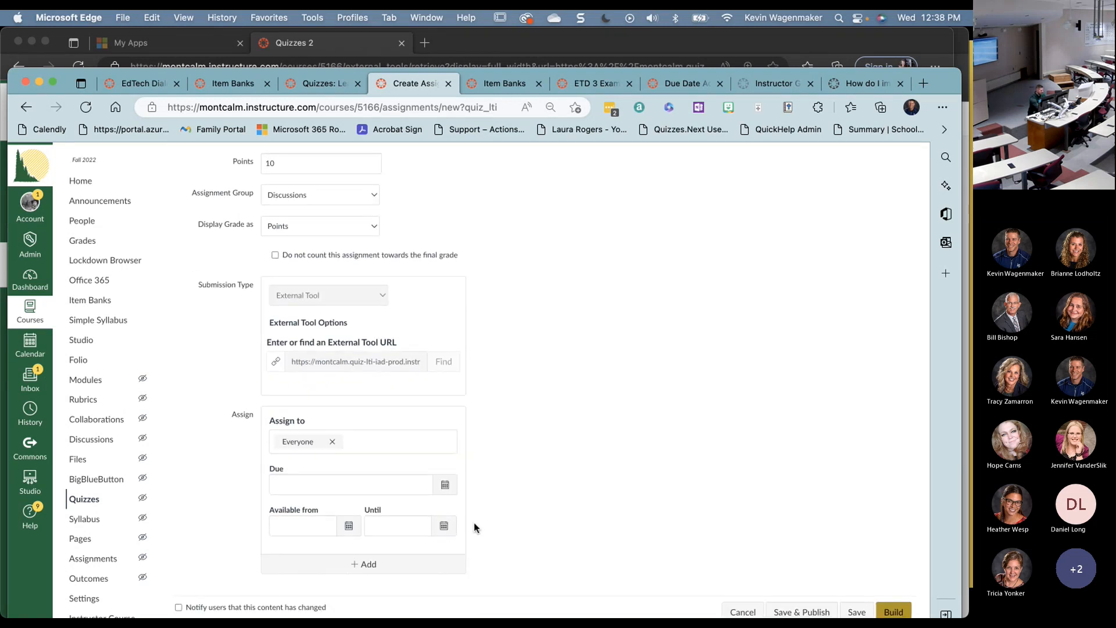
pyautogui.click(886, 512)
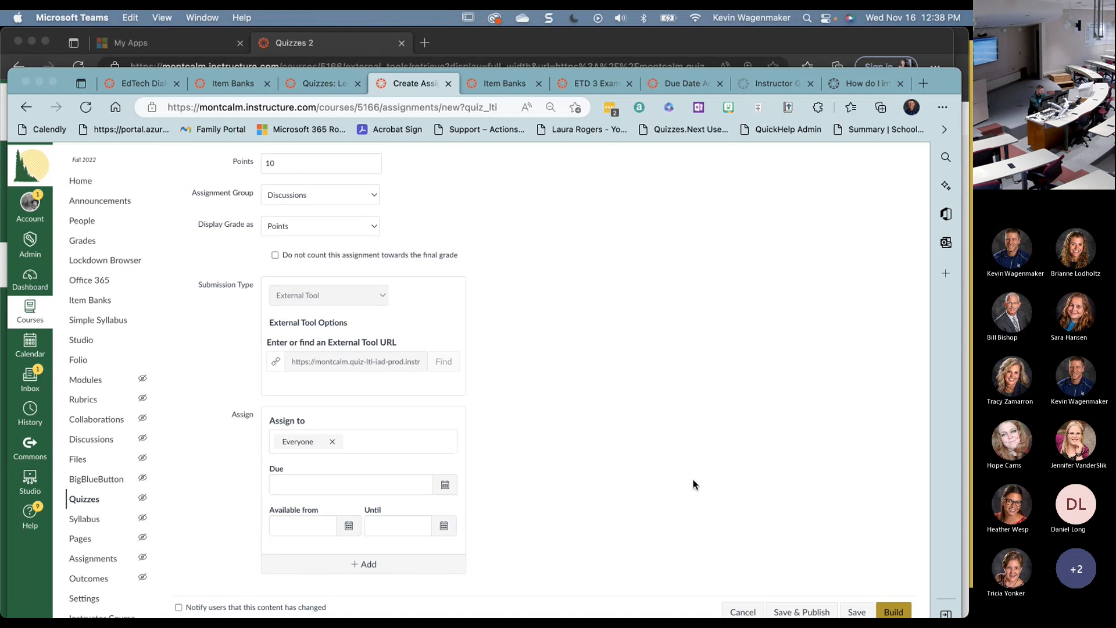
pyautogui.click(897, 610)
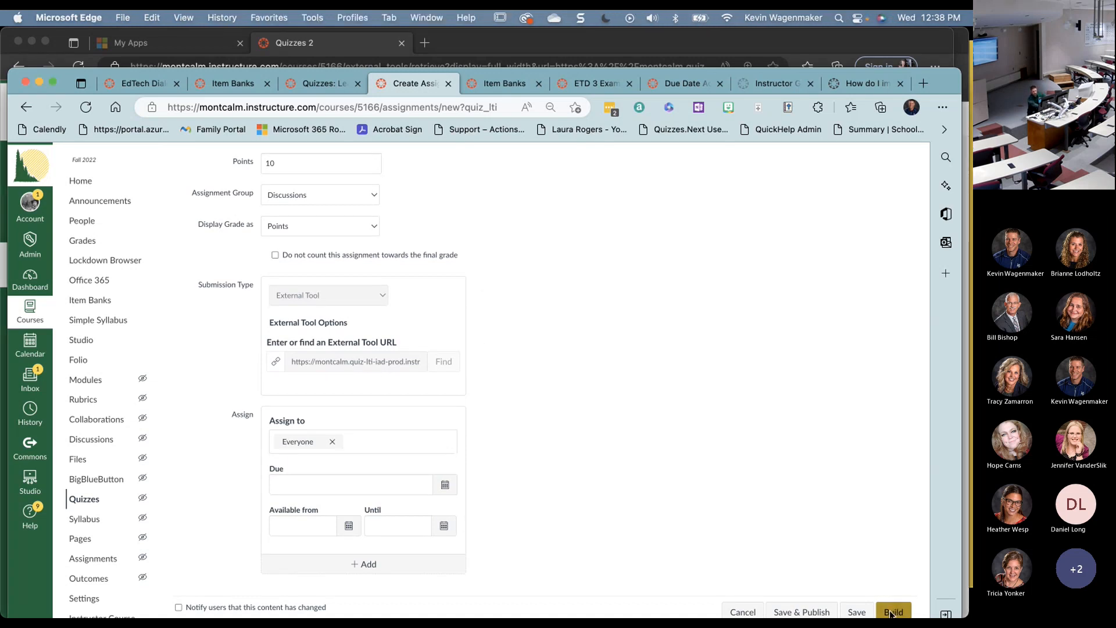
pyautogui.click(891, 612)
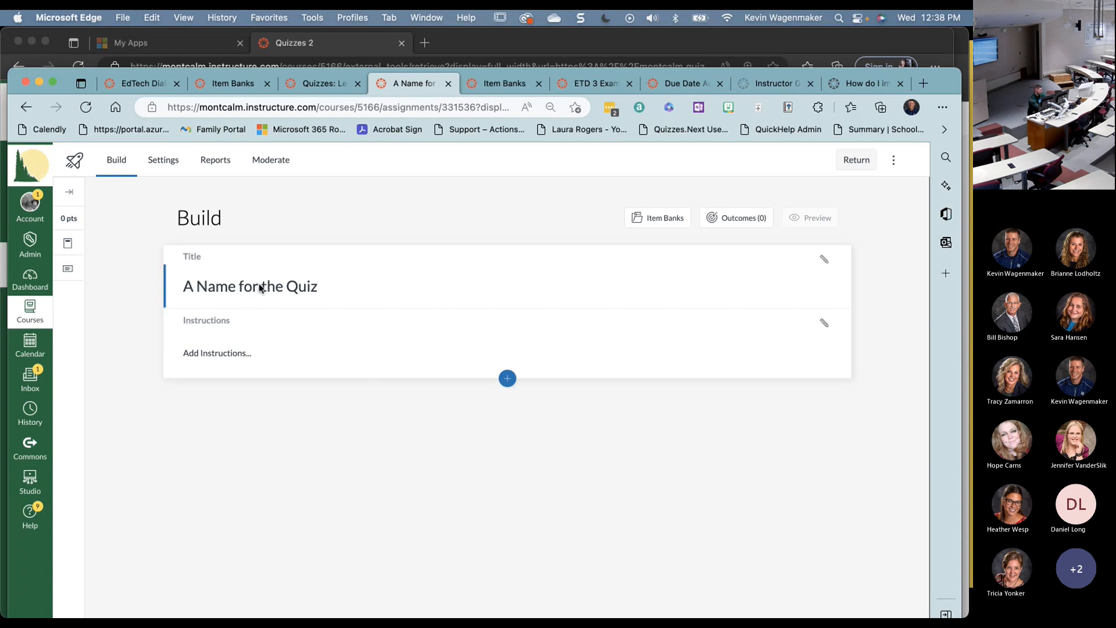
# - Add the quiz instructions 'Answer everything' and show the Align Outcomes panel
pyautogui.click(254, 356)
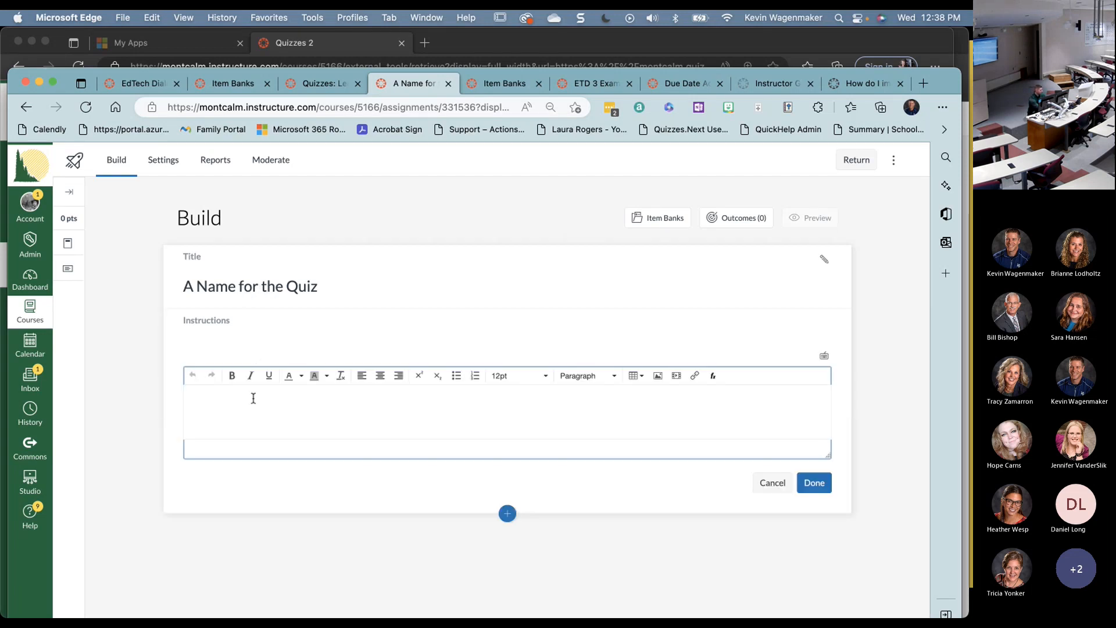
pyautogui.write('Answer everything')
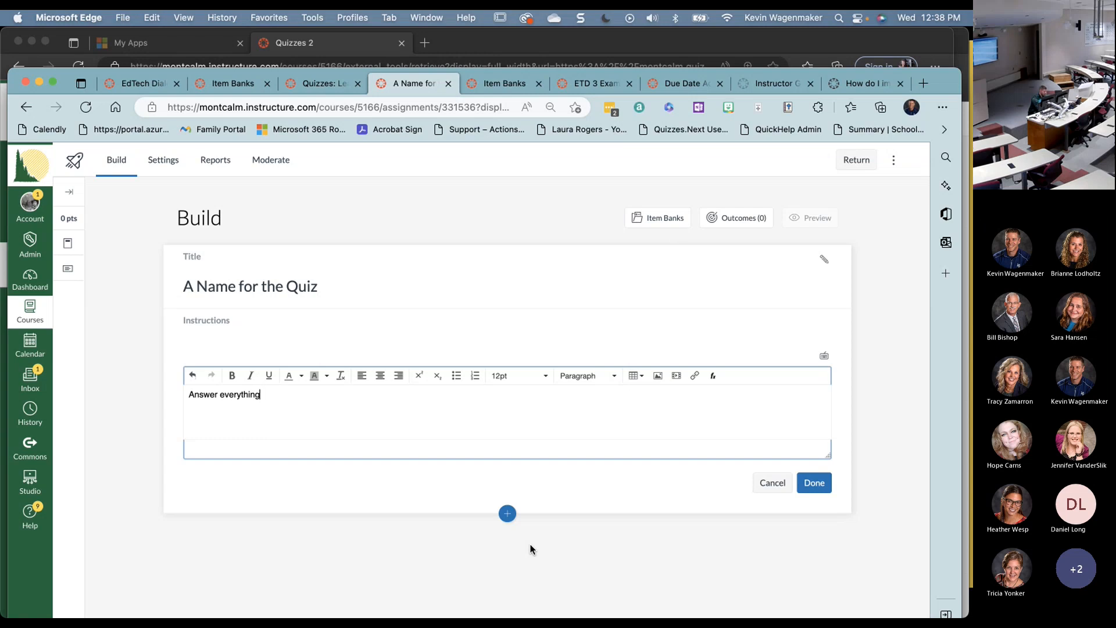
pyautogui.click(737, 220)
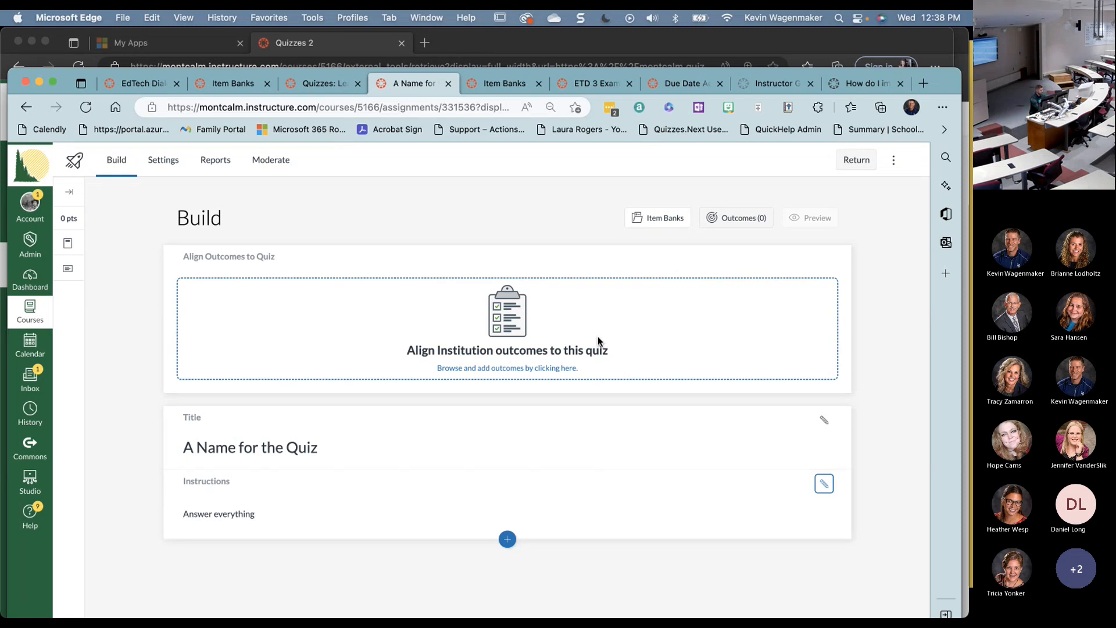
# - From All Banks, add the DNA copying and DNA base-pairing questions in 105 Unit 3 to the quiz
pyautogui.click(664, 219)
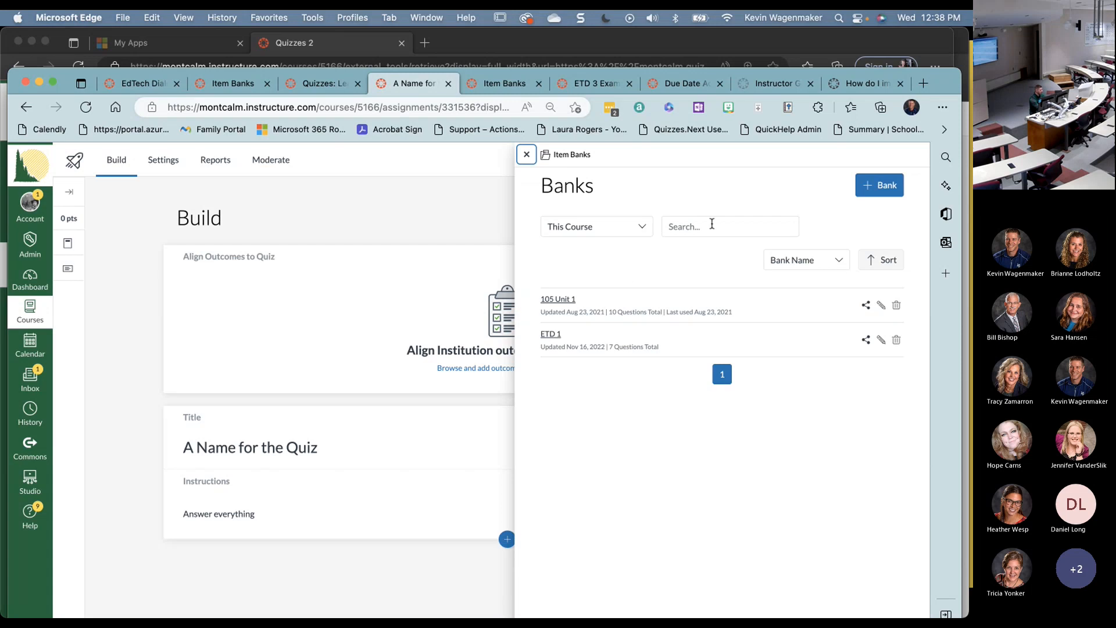
pyautogui.click(599, 233)
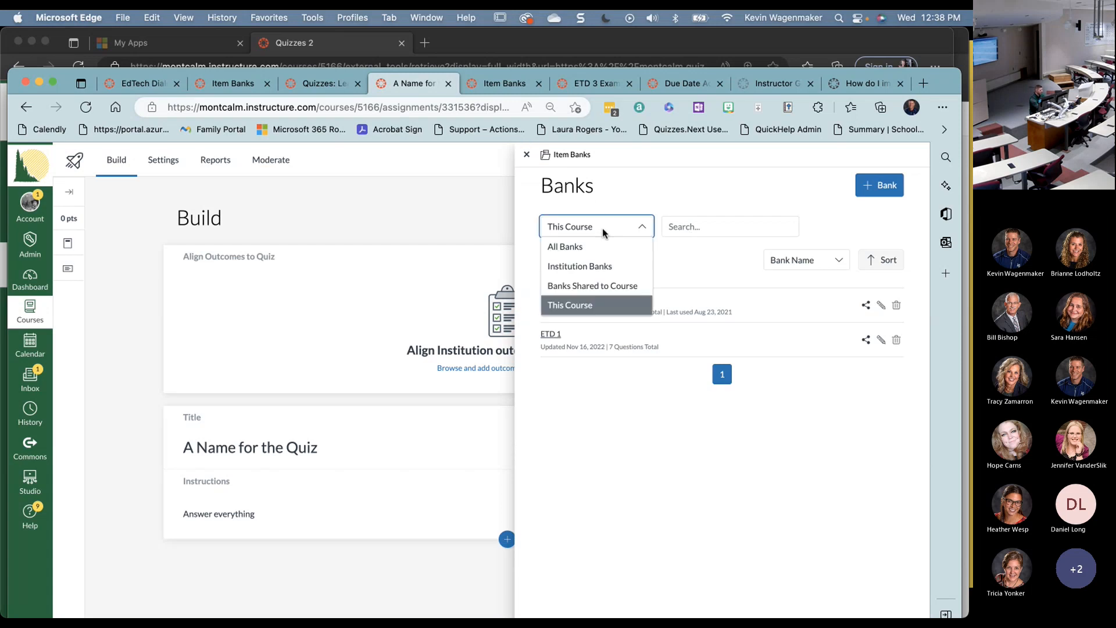
pyautogui.click(596, 246)
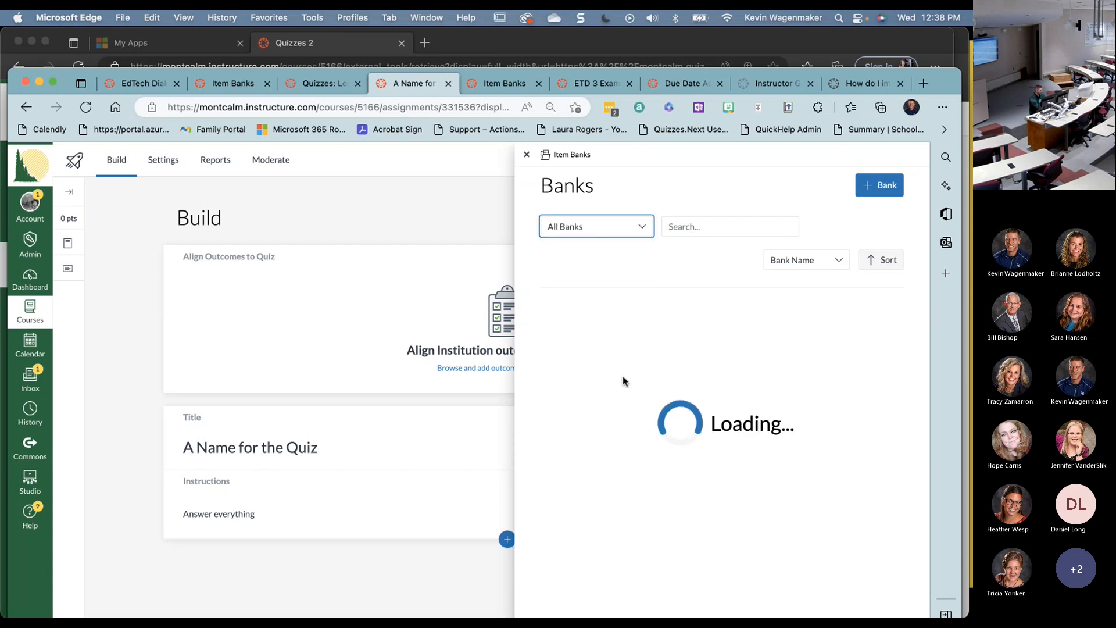
pyautogui.click(553, 370)
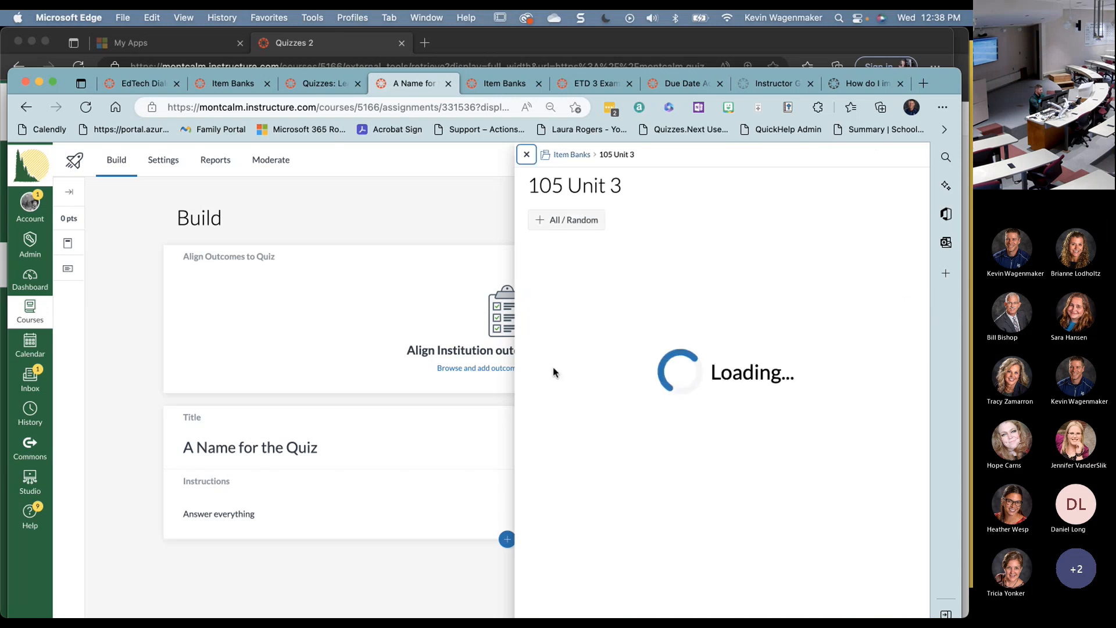
pyautogui.click(542, 286)
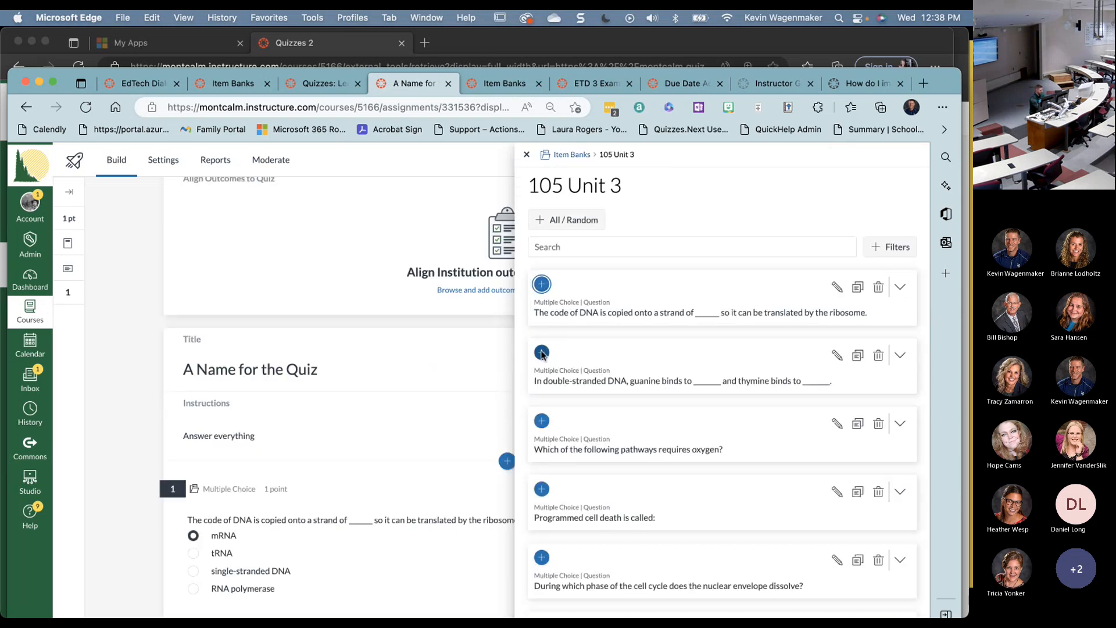
pyautogui.click(542, 352)
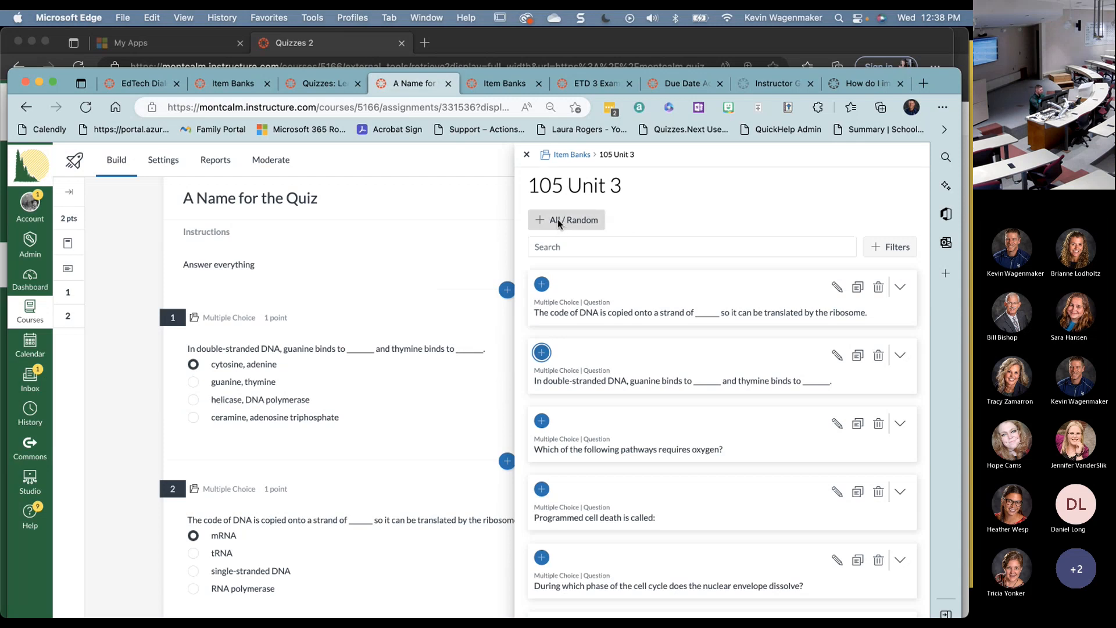
pyautogui.click(526, 155)
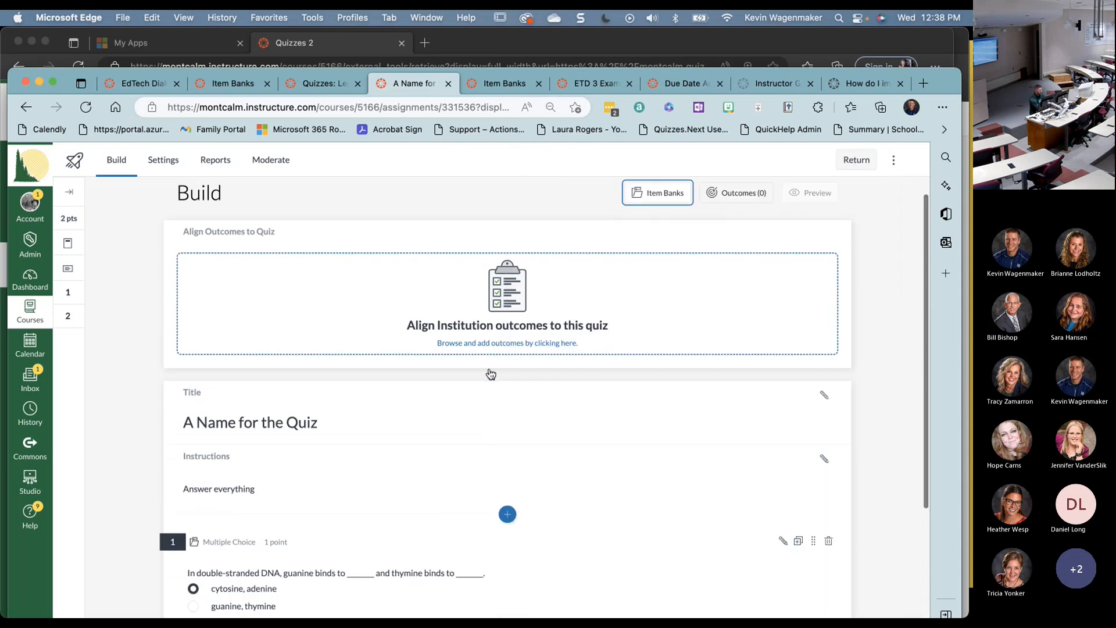
pyautogui.scroll(-4, 491, 373)
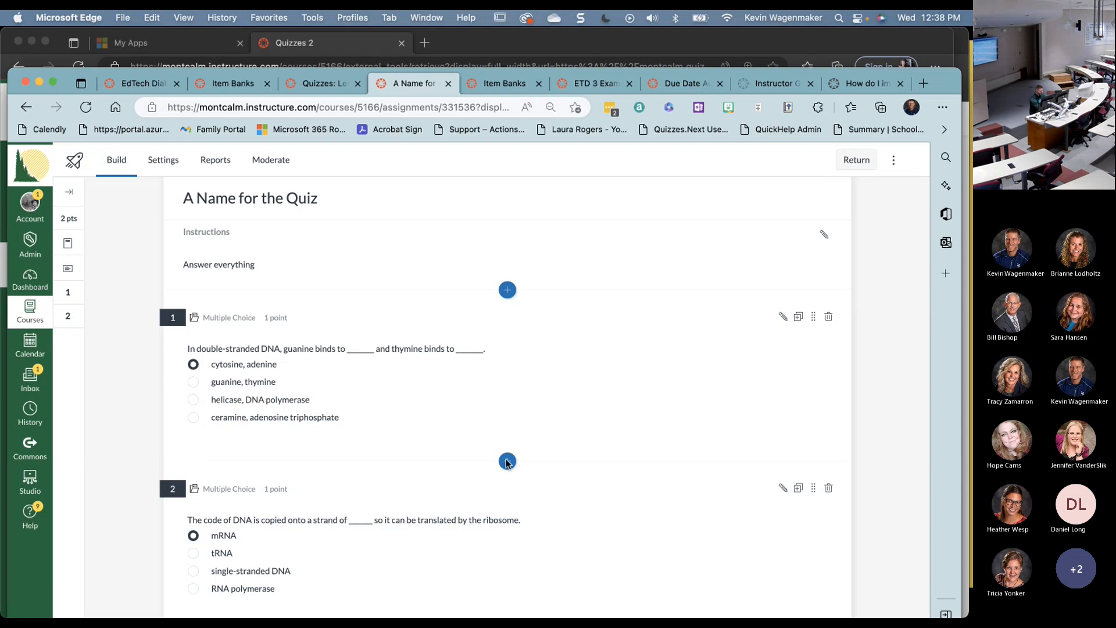
pyautogui.click(508, 291)
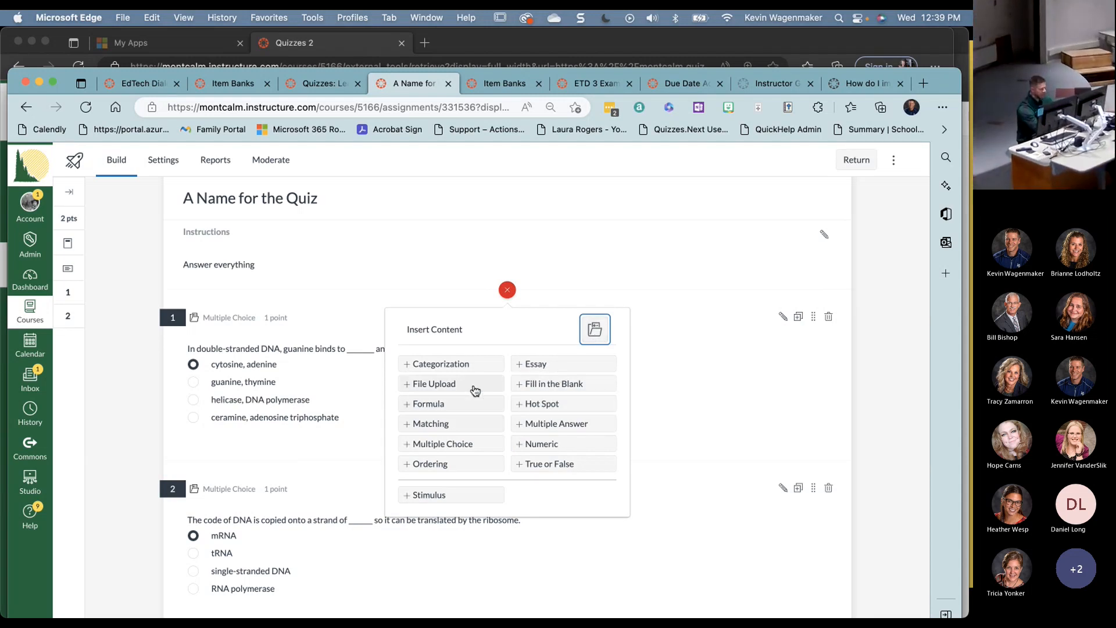
pyautogui.click(541, 463)
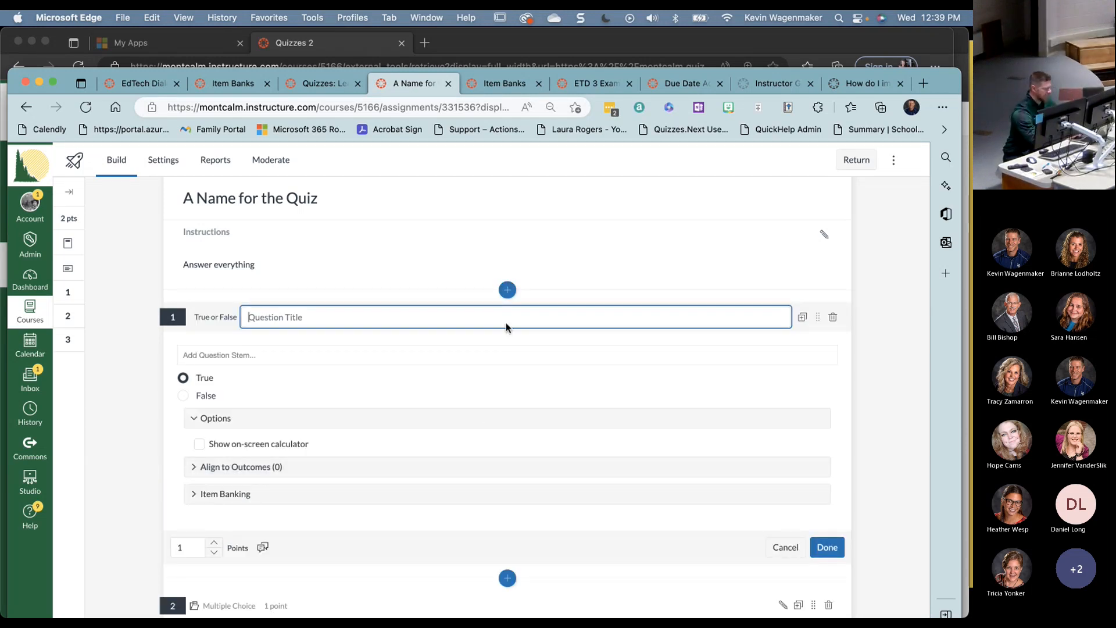
pyautogui.click(833, 317)
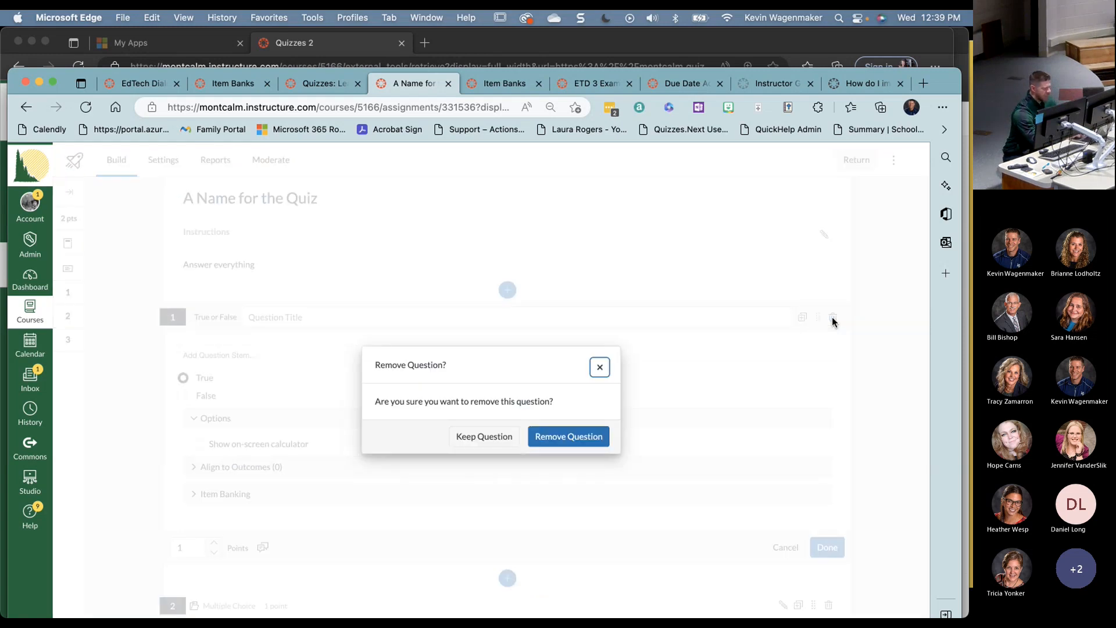
pyautogui.click(596, 436)
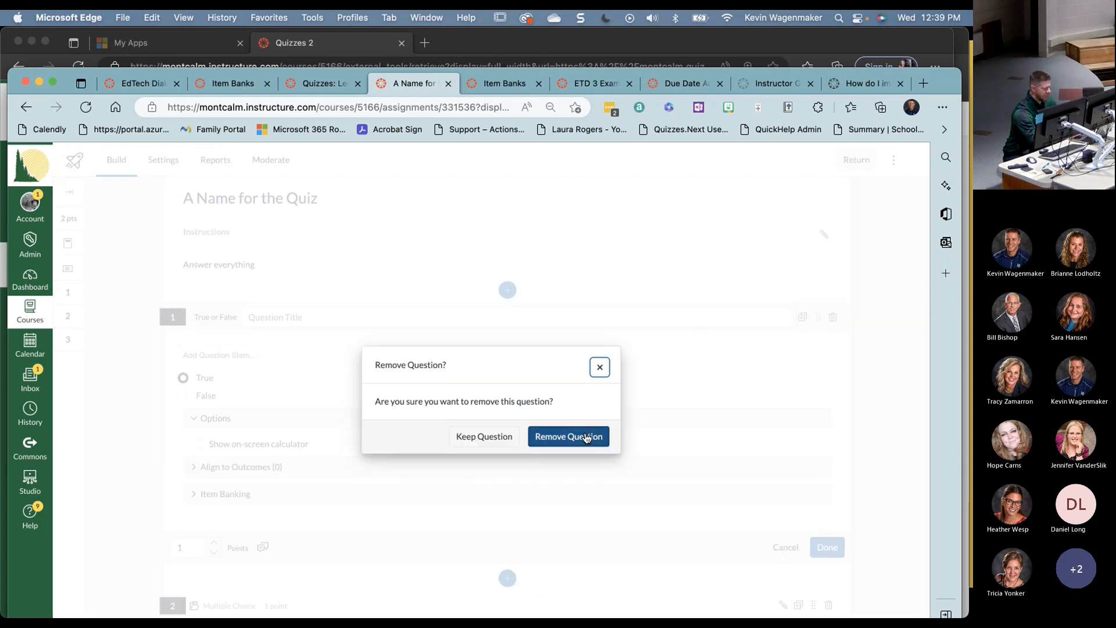
pyautogui.click(506, 290)
# - Insert a titled Fill in the Blank question with the stem 'Roses are red, violets are blue.'
pyautogui.click(549, 383)
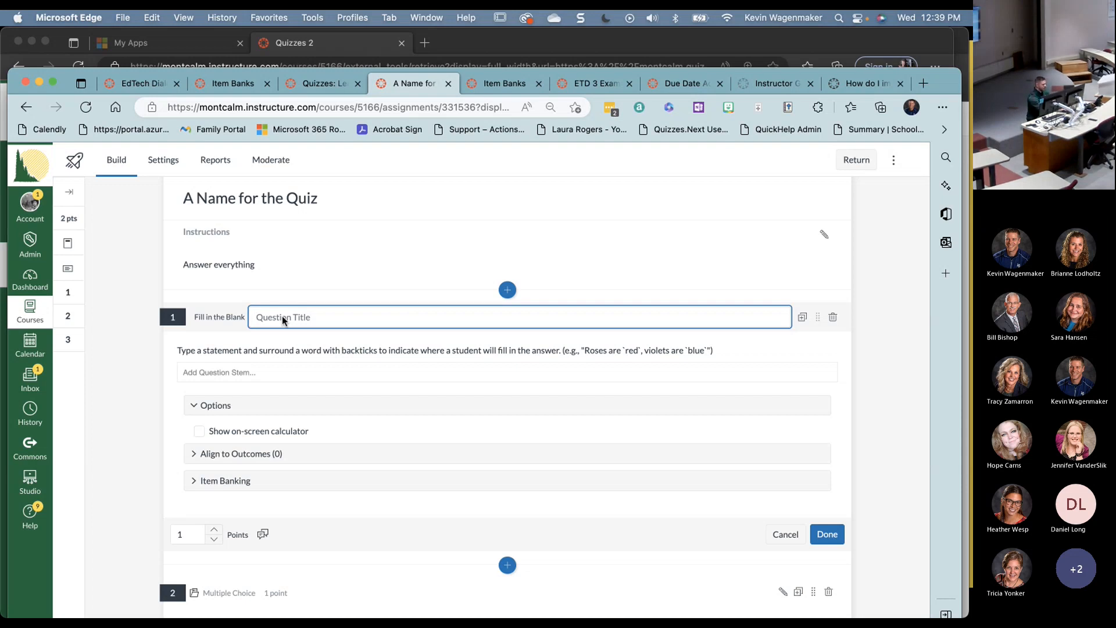
pyautogui.write('Chapter 1')
pyautogui.click(287, 375)
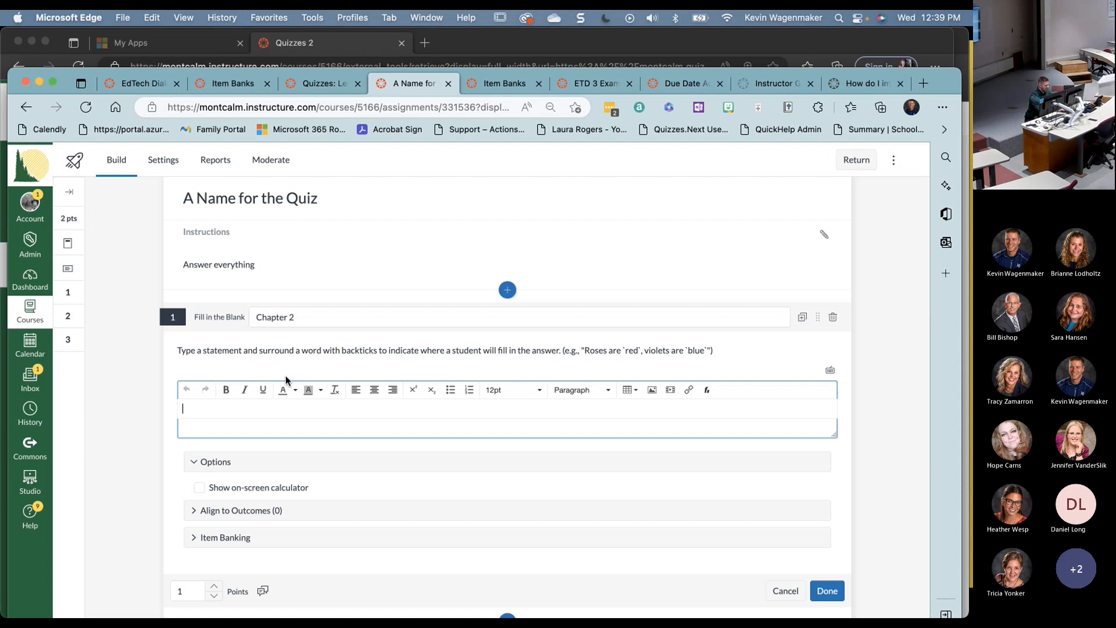
pyautogui.write('Roses are red, vio')
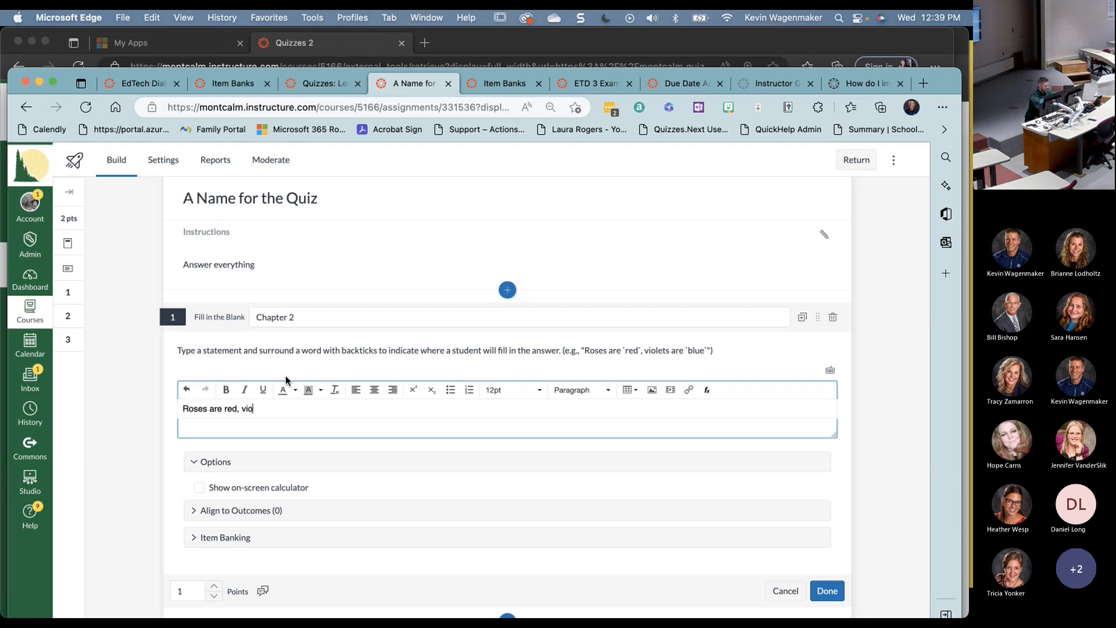
pyautogui.write('lets are ')
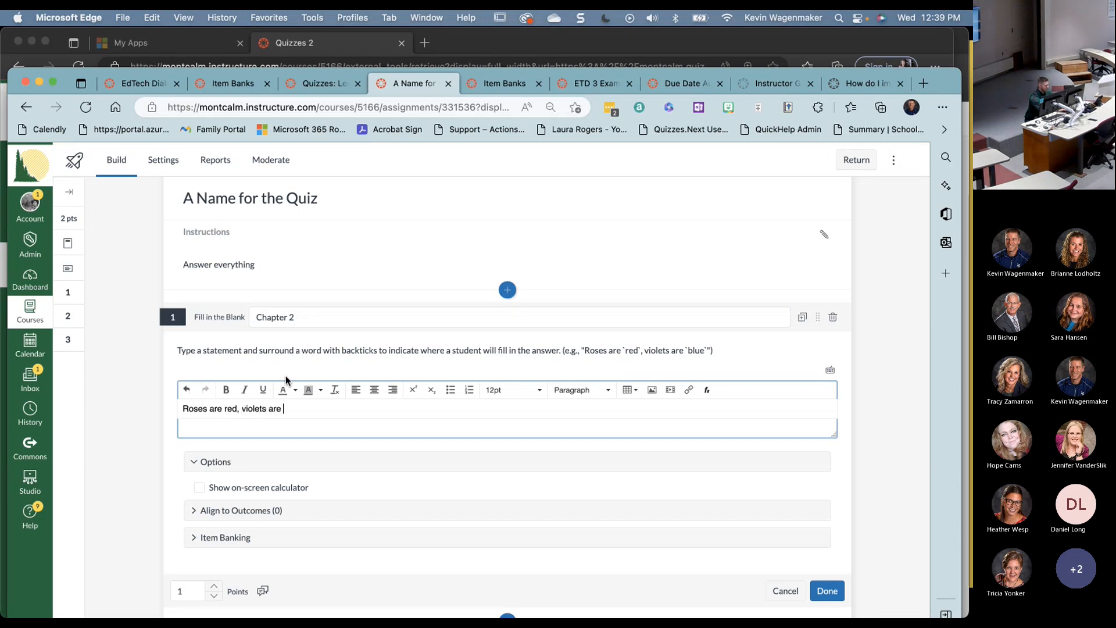
pyautogui.write('blue.')
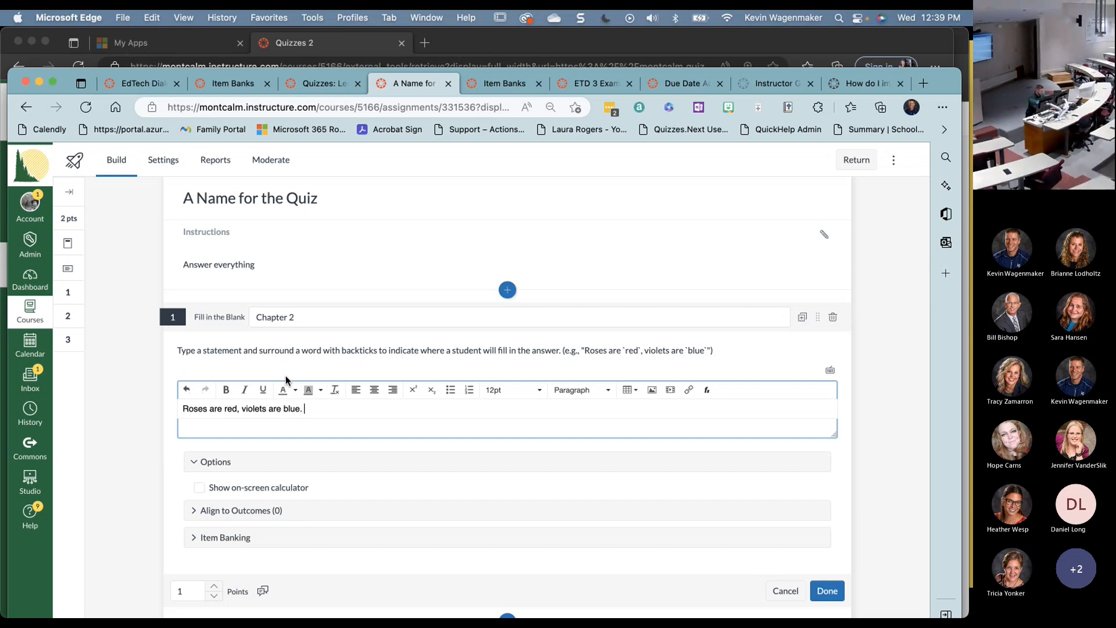
# - Wrap red and blue in backticks and append 'a `third` one', creating three blanks
pyautogui.press('Left')
pyautogui.press('Left')
pyautogui.press('Left')
pyautogui.press('Left')
pyautogui.press('Left')
pyautogui.press('Left')
pyautogui.press('Left')
pyautogui.press('Left')
pyautogui.press('Left')
pyautogui.press('Left')
pyautogui.press('Left')
pyautogui.press('Left')
pyautogui.press('Left')
pyautogui.press('Left')
pyautogui.press('Left')
pyautogui.press('Left')
pyautogui.write('`')
pyautogui.press('Left')
pyautogui.press('Left')
pyautogui.write('`')
pyautogui.press('Right')
pyautogui.press('Right')
pyautogui.press('Right')
pyautogui.press('Right')
pyautogui.press('Right')
pyautogui.press('Right')
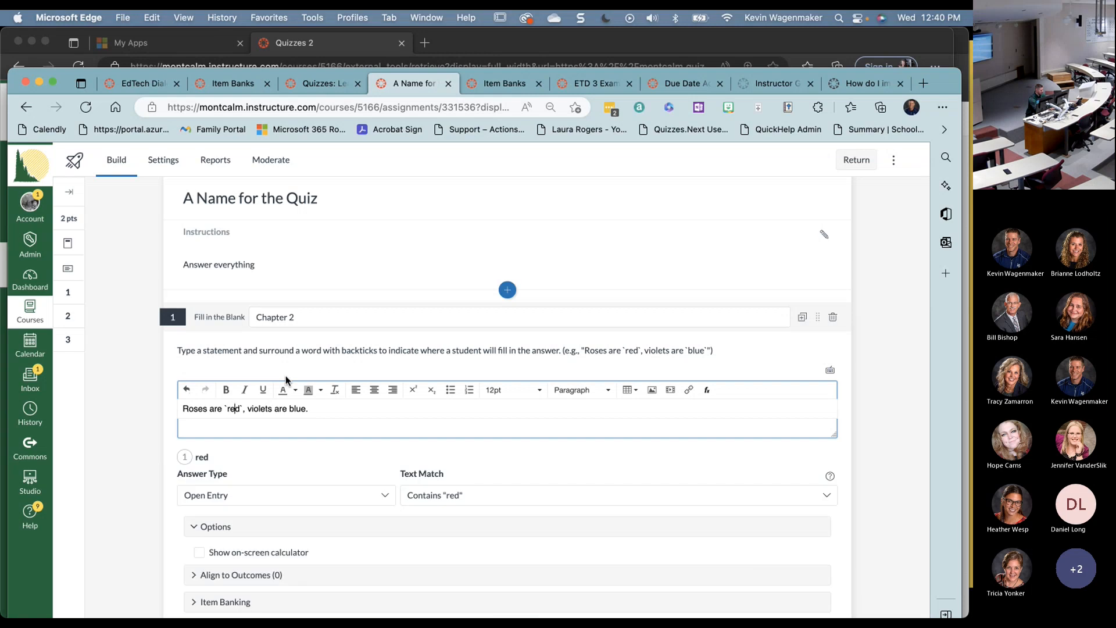
pyautogui.press('Right')
pyautogui.press('Right')
pyautogui.press('Right')
pyautogui.press('Right')
pyautogui.write('`')
pyautogui.press('Right')
pyautogui.press('Right')
pyautogui.write('`.  ')
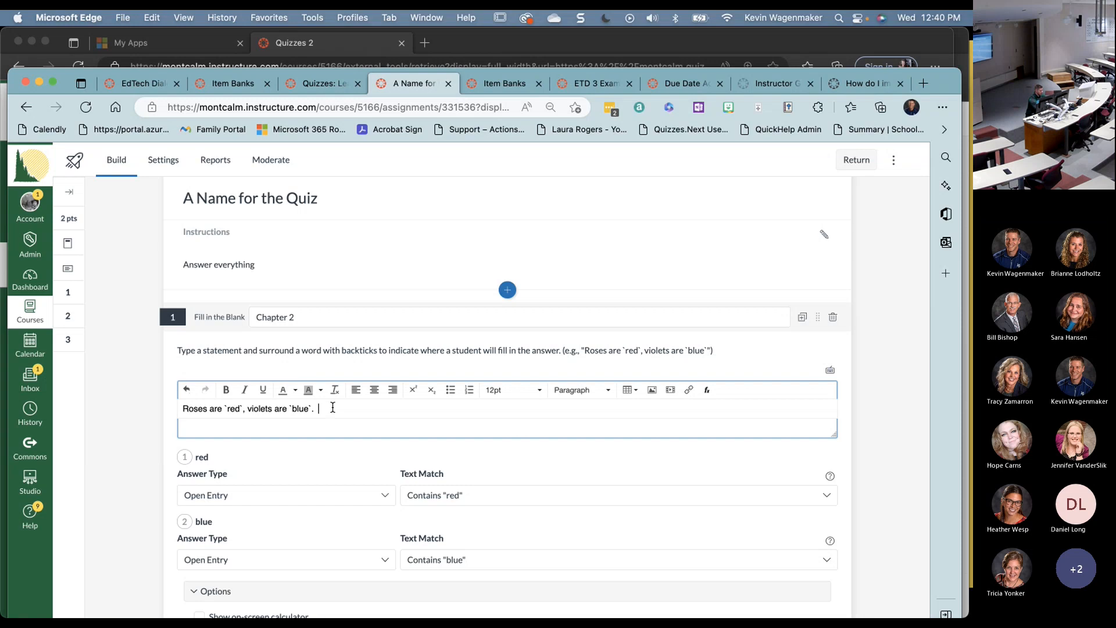
pyautogui.write('a `third` one')
pyautogui.scroll(-1, 297, 504)
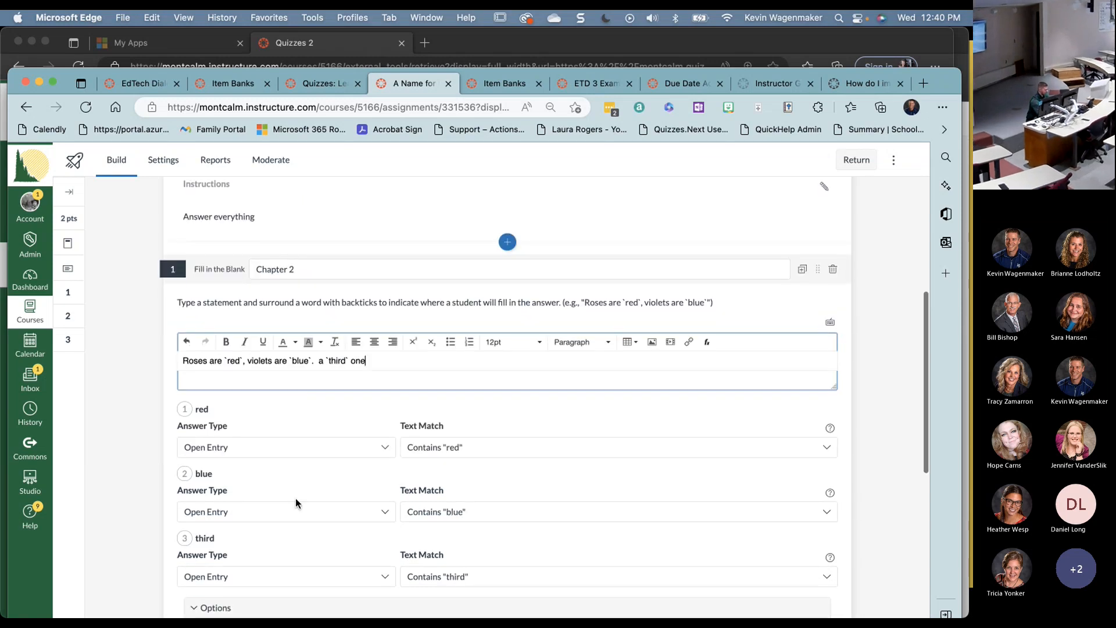
pyautogui.click(292, 449)
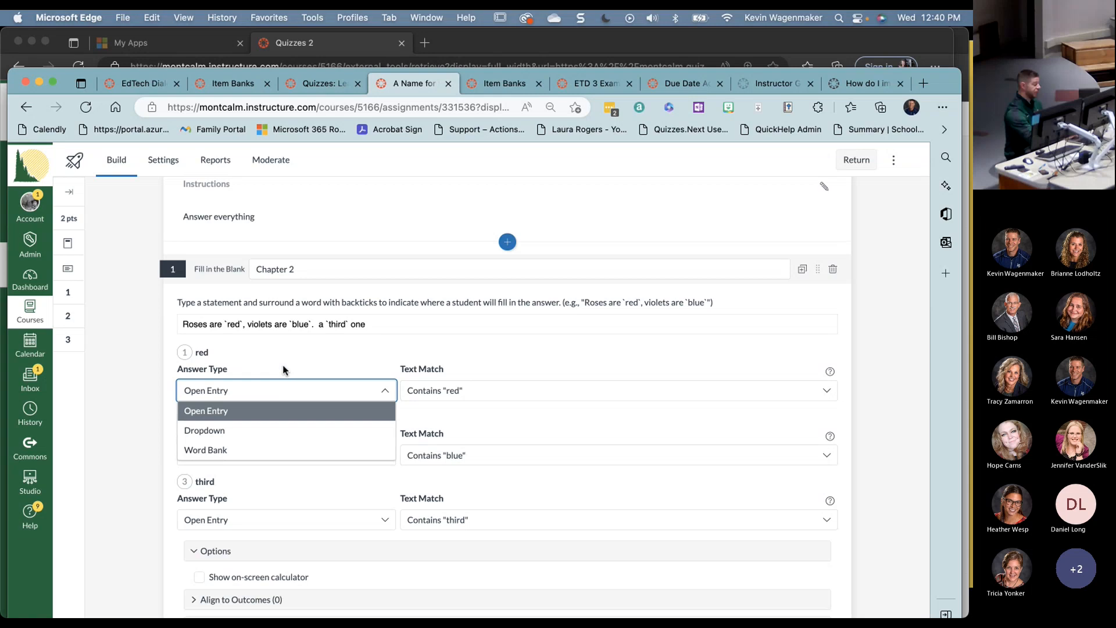
pyautogui.click(282, 379)
pyautogui.click(281, 385)
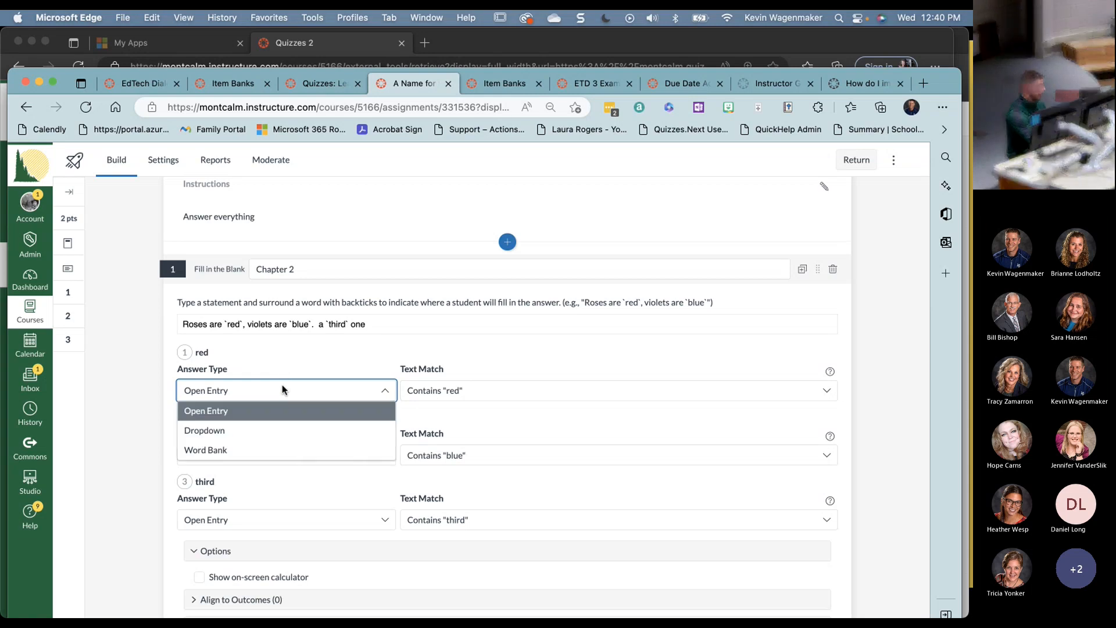
pyautogui.click(267, 430)
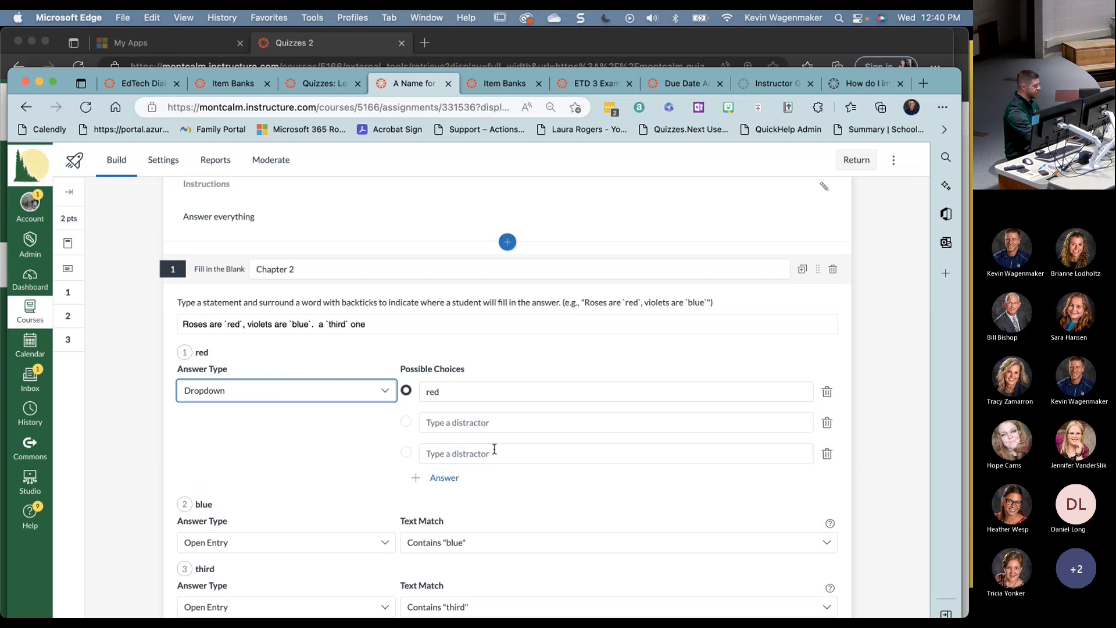
pyautogui.click(336, 389)
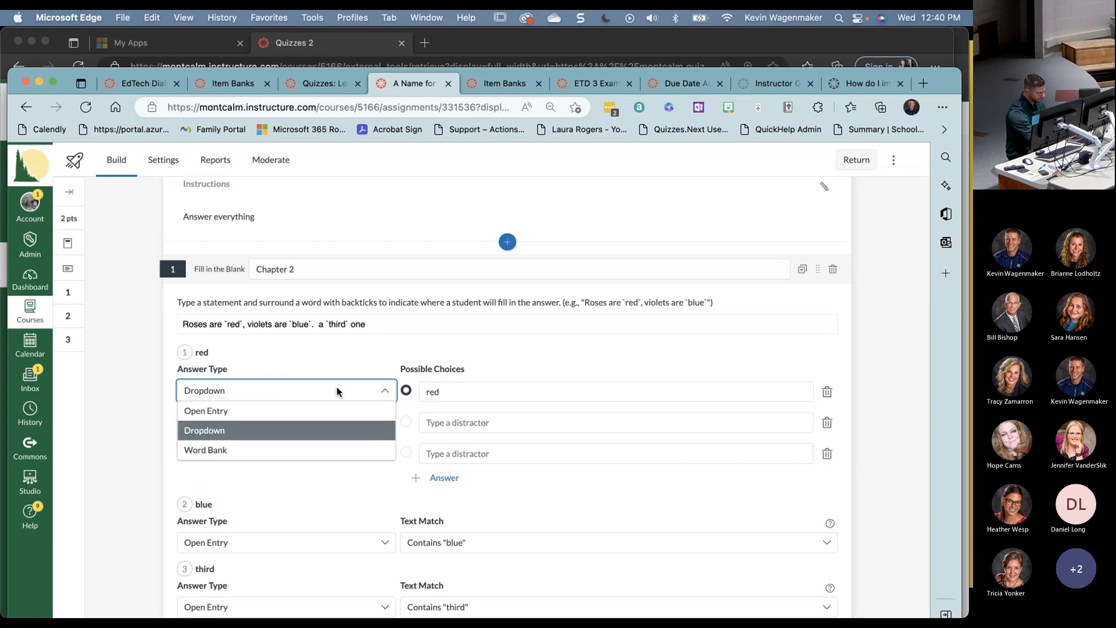
pyautogui.click(279, 451)
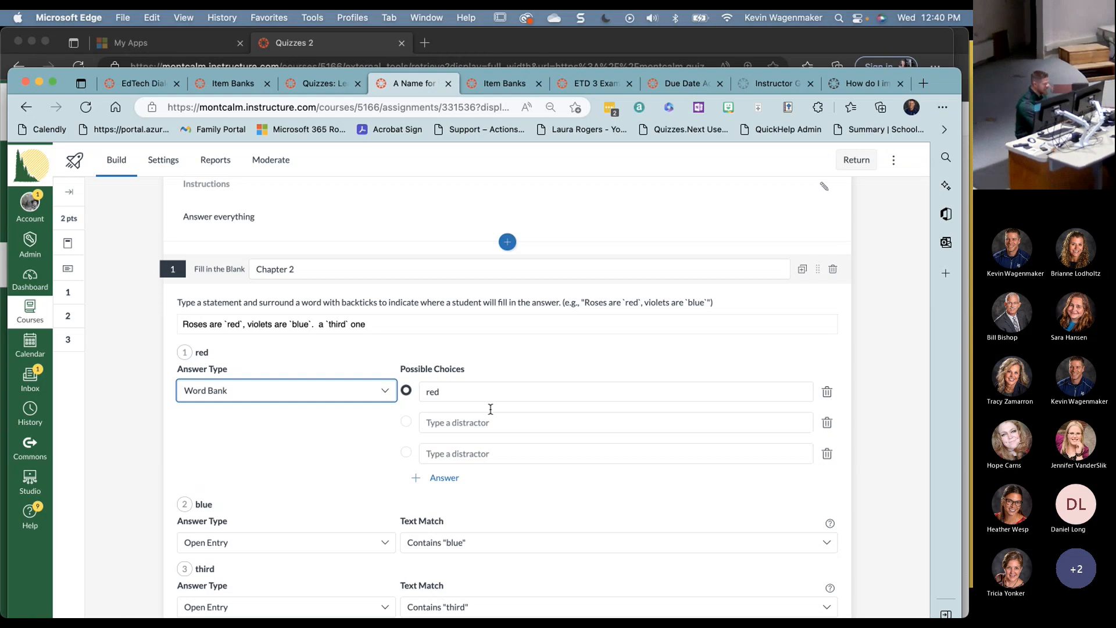
pyautogui.click(308, 398)
pyautogui.click(274, 410)
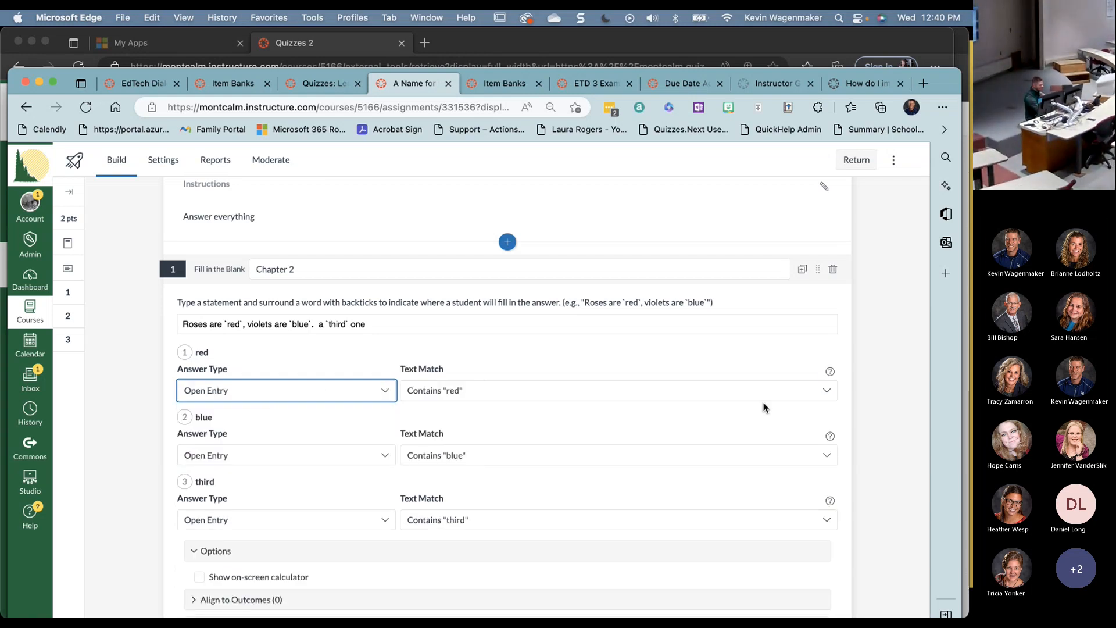
pyautogui.click(824, 487)
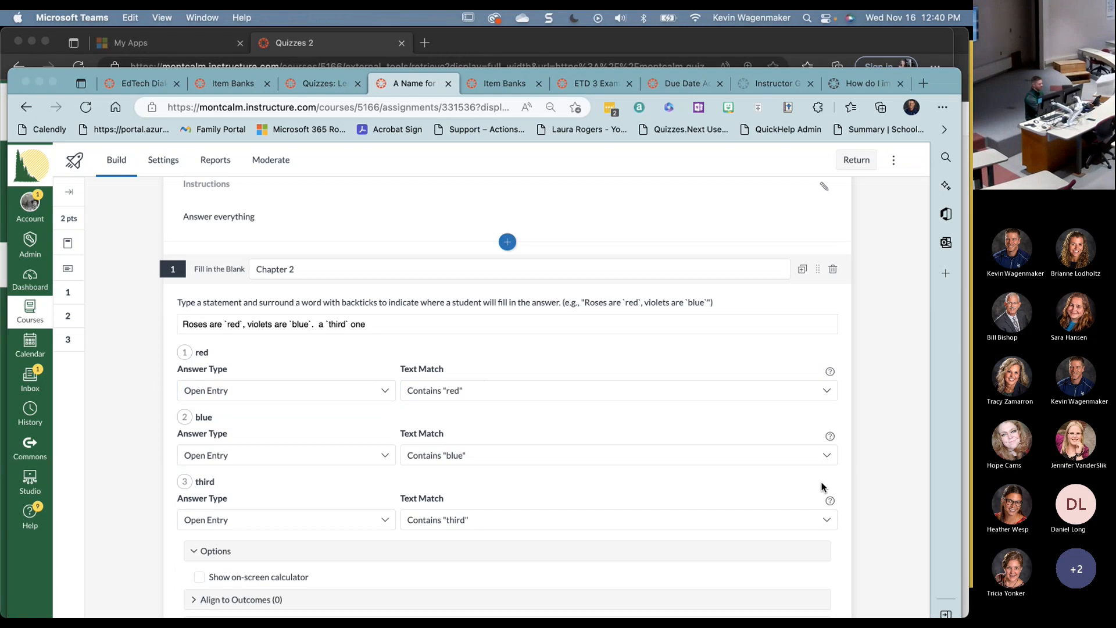
# - Set the red blank to Close Enough matching, Levenshtein distance 1, instead of listing answers like 'read'
pyautogui.click(673, 394)
pyautogui.click(673, 394)
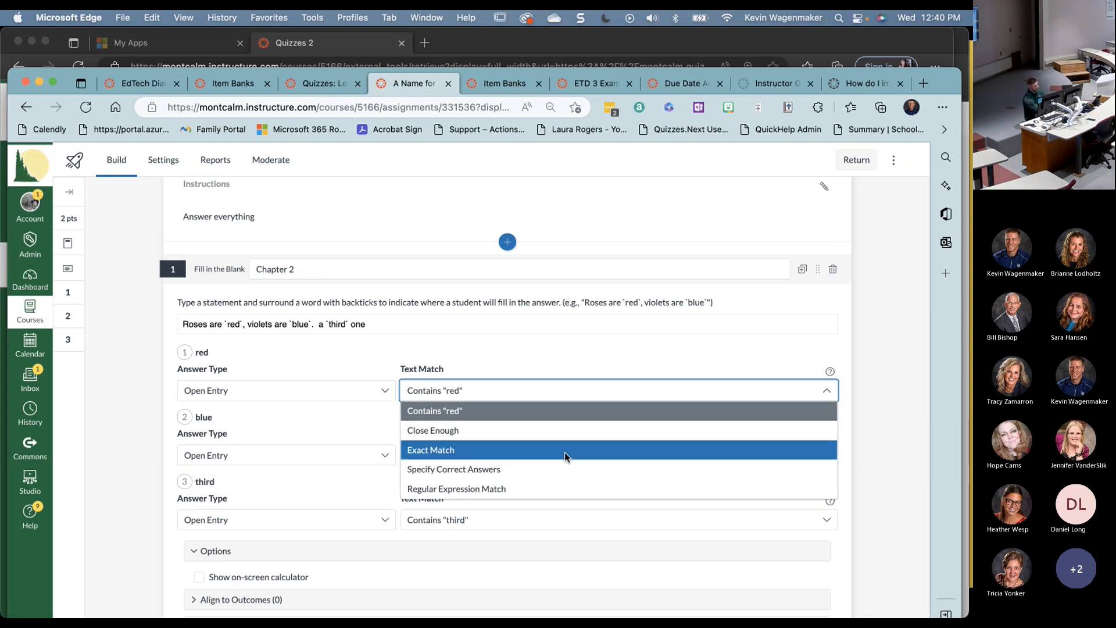
pyautogui.click(537, 474)
pyautogui.click(456, 457)
pyautogui.write('read')
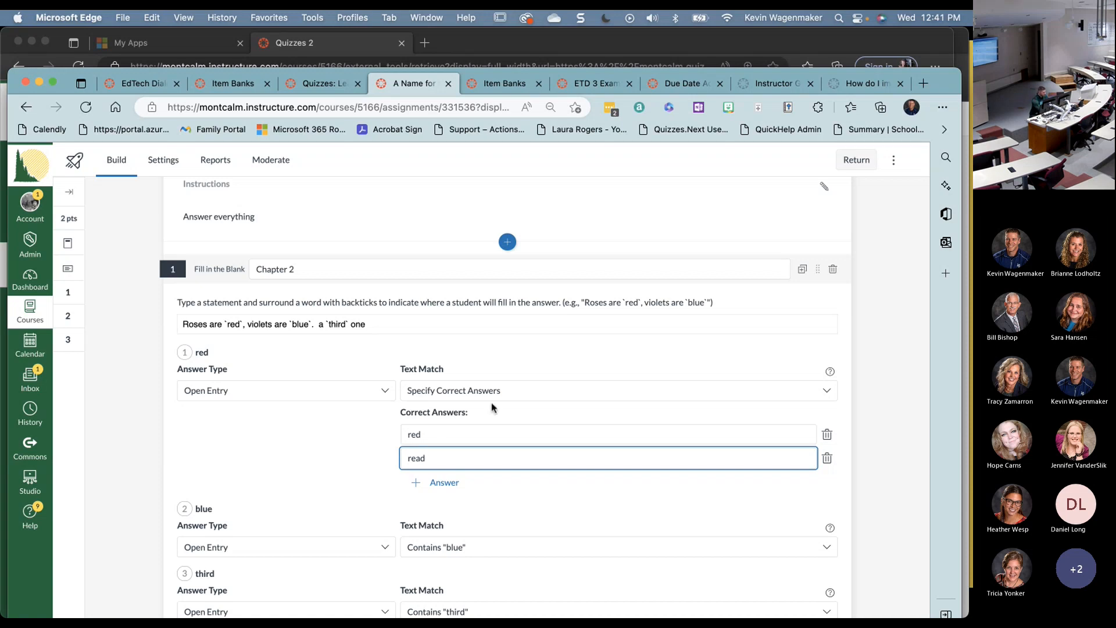
pyautogui.click(505, 392)
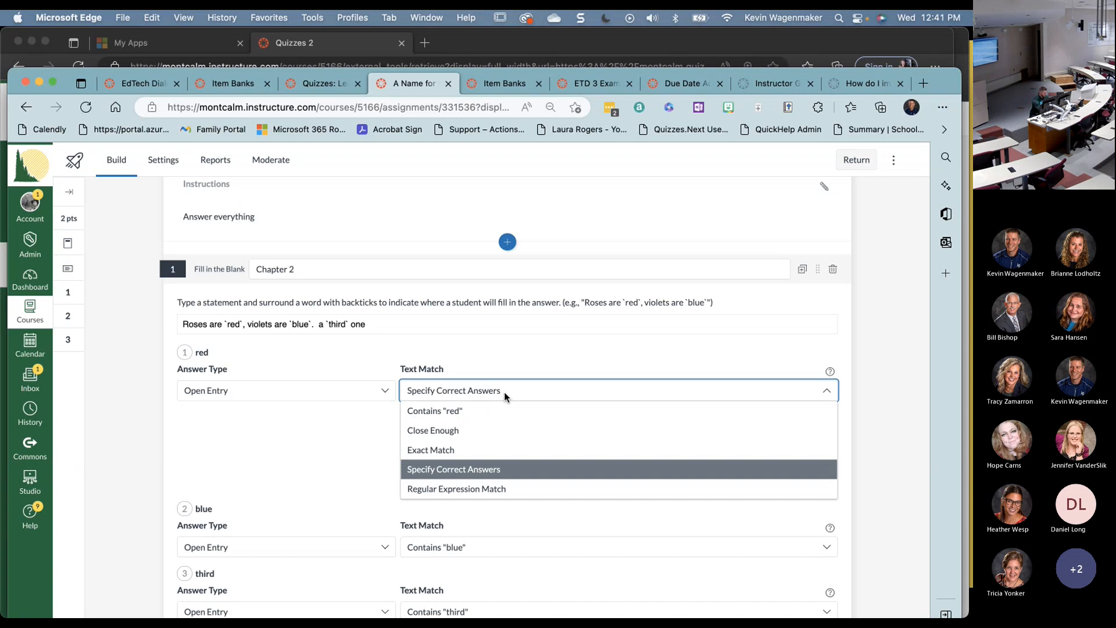
pyautogui.click(488, 430)
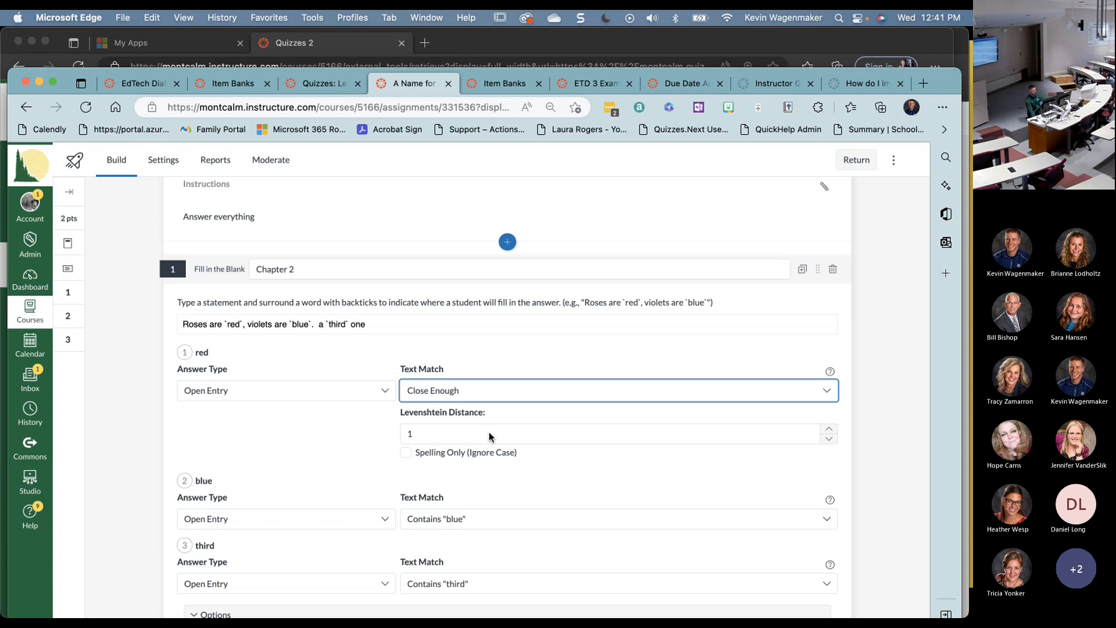
pyautogui.click(490, 435)
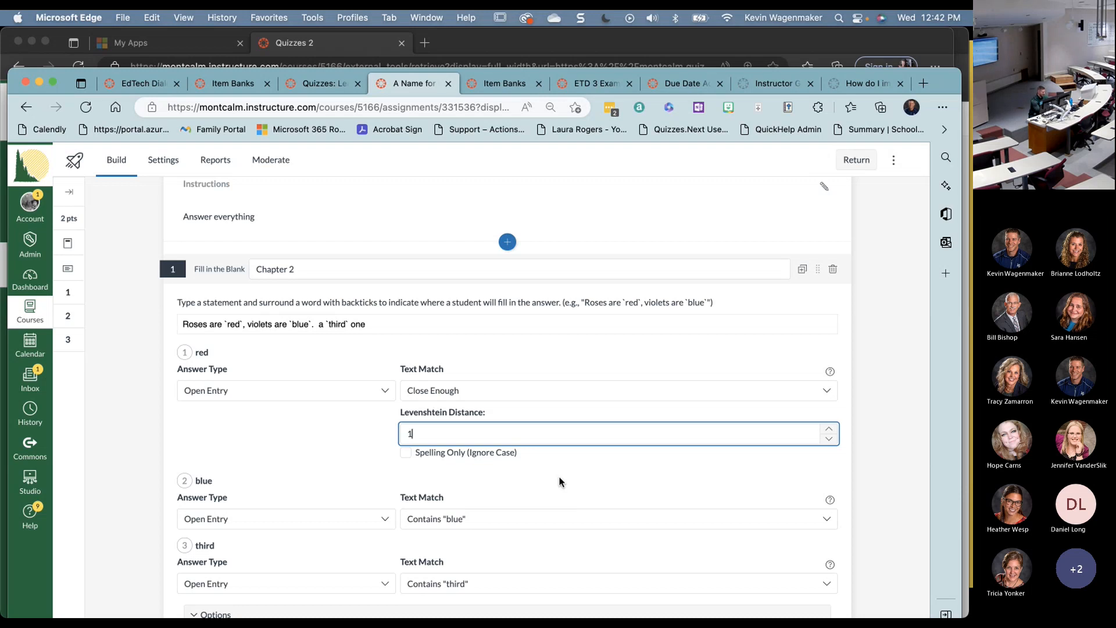
# - Set the Chapter 2 question to 5 points and move on to the next question
pyautogui.scroll(-2, 559, 481)
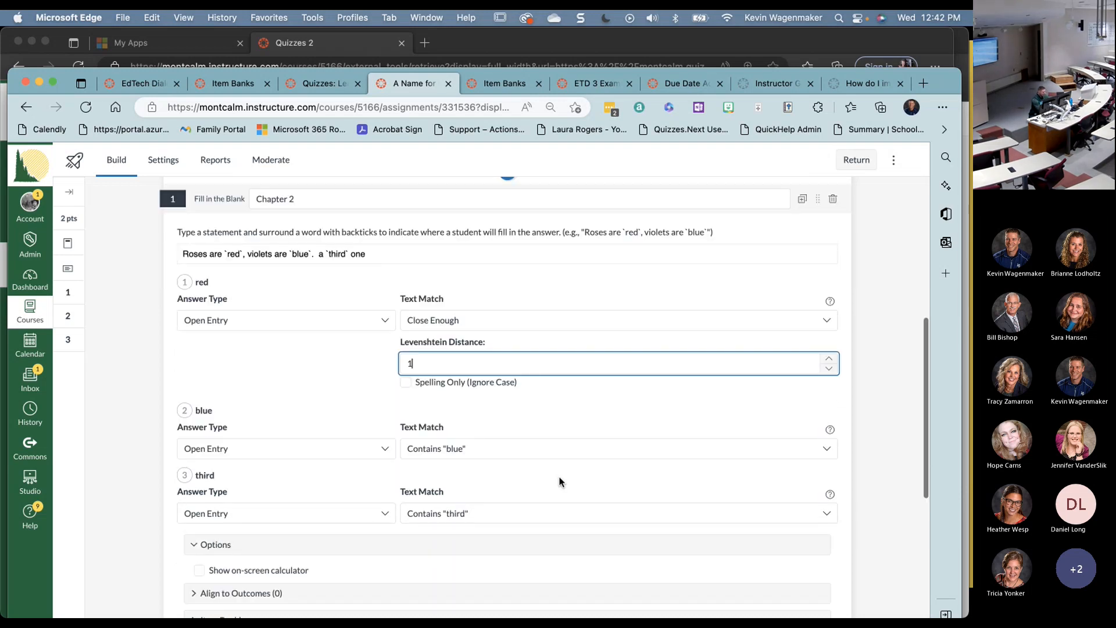
pyautogui.scroll(-1, 560, 482)
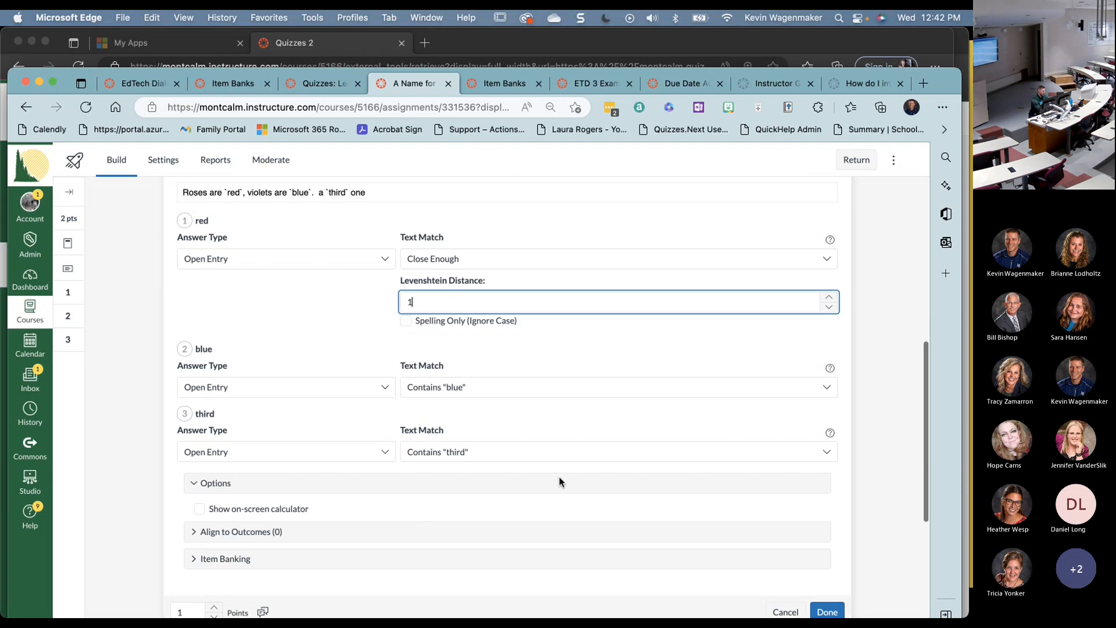
pyautogui.scroll(-1, 417, 494)
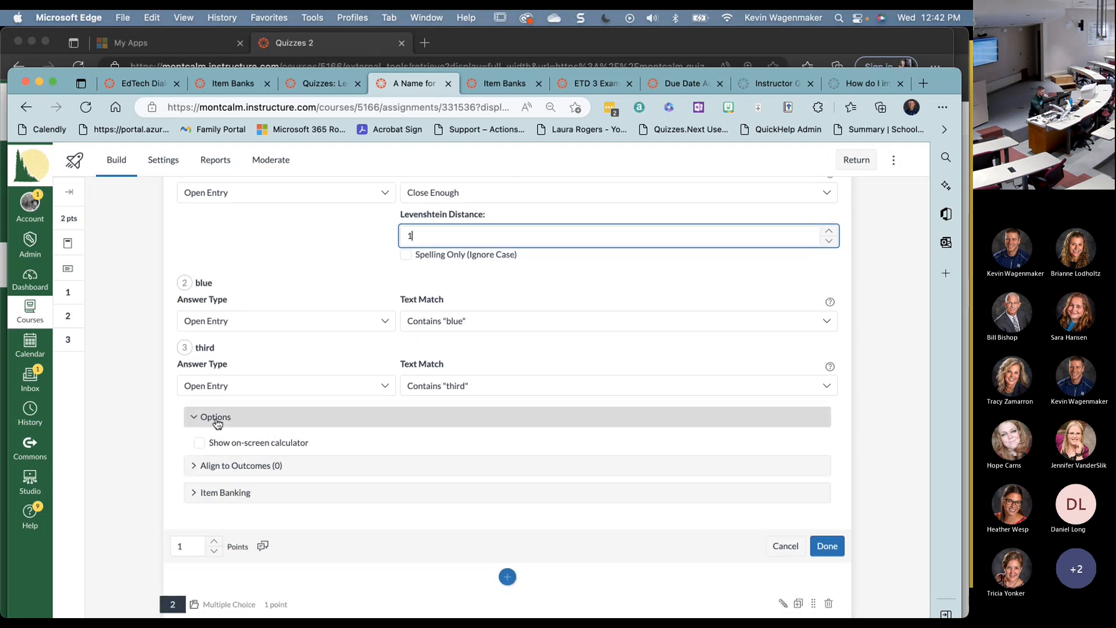
pyautogui.click(223, 466)
pyautogui.scroll(-1, 223, 462)
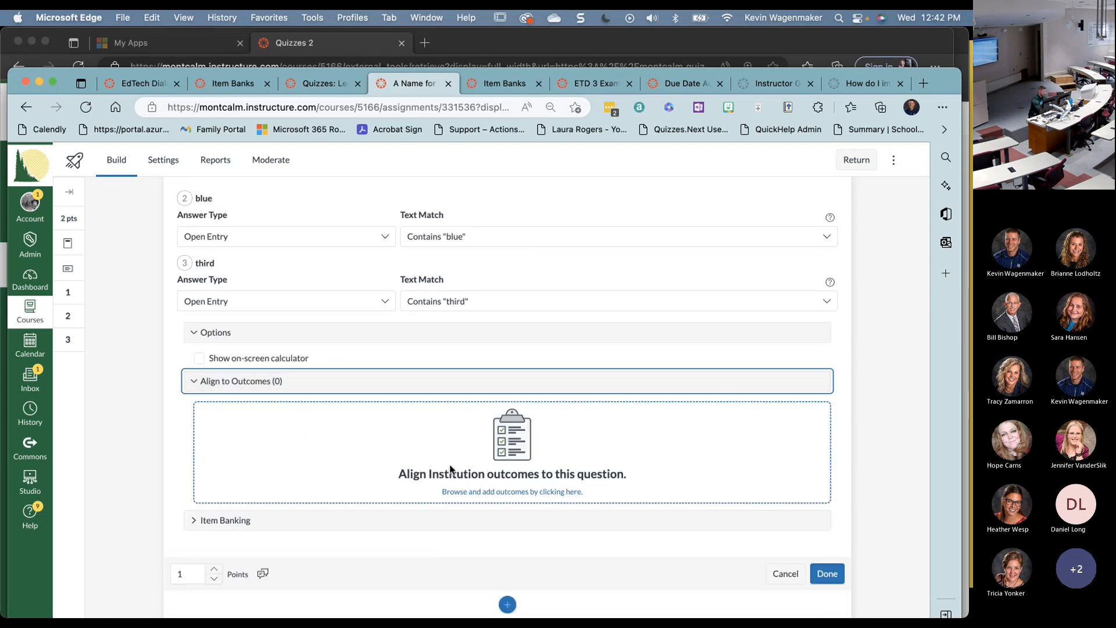
pyautogui.tripleClick(212, 571)
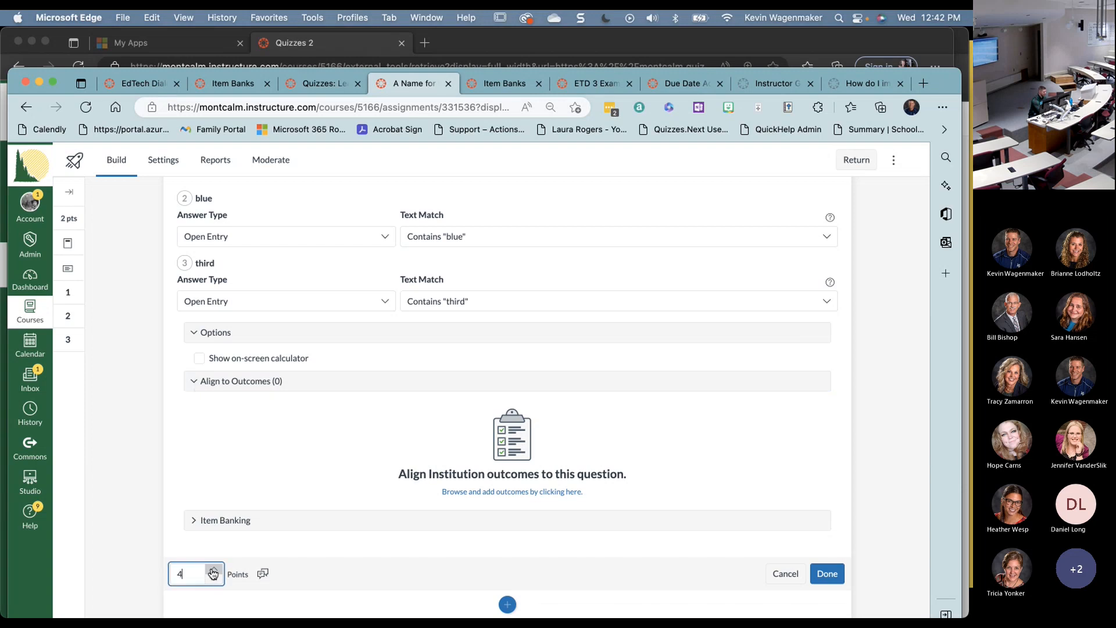
pyautogui.scroll(1, 305, 529)
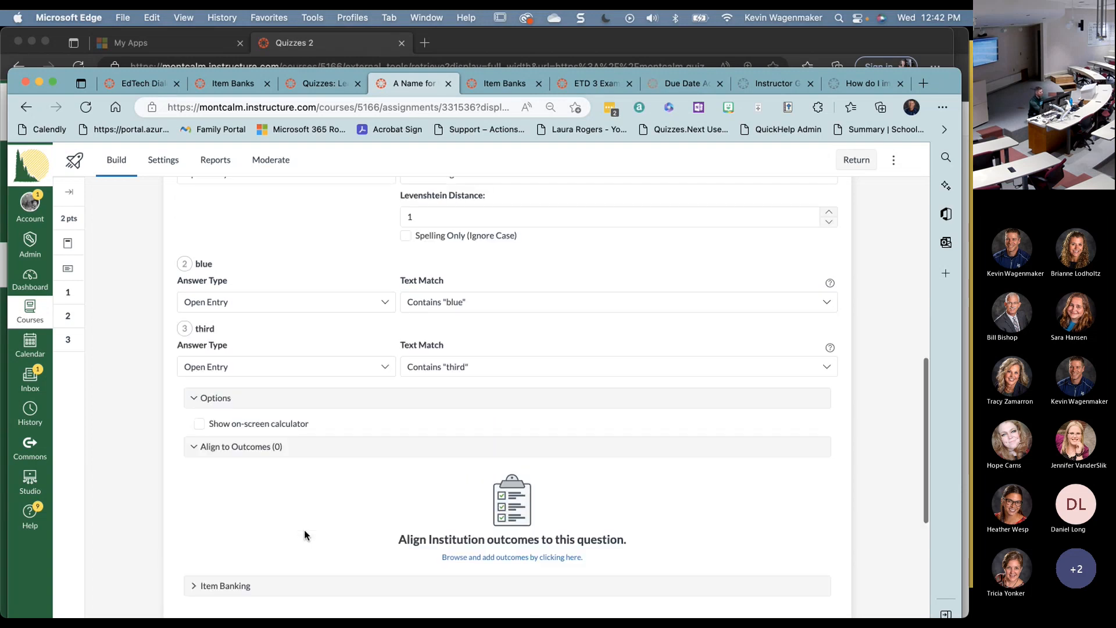
pyautogui.scroll(-3, 304, 530)
pyautogui.scroll(-2, 306, 536)
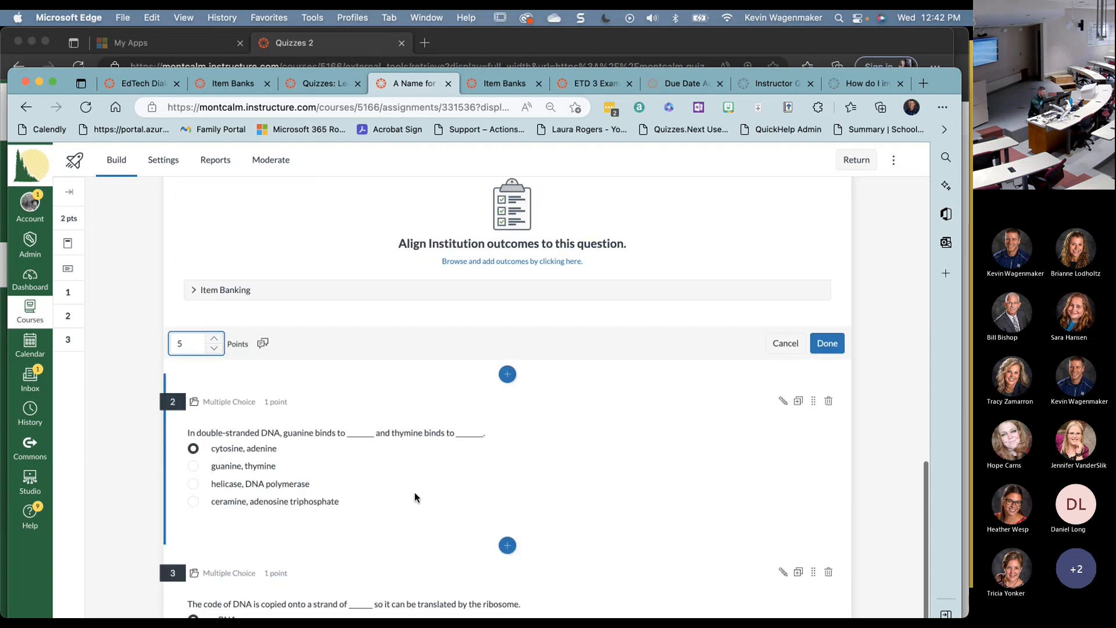
pyautogui.click(444, 483)
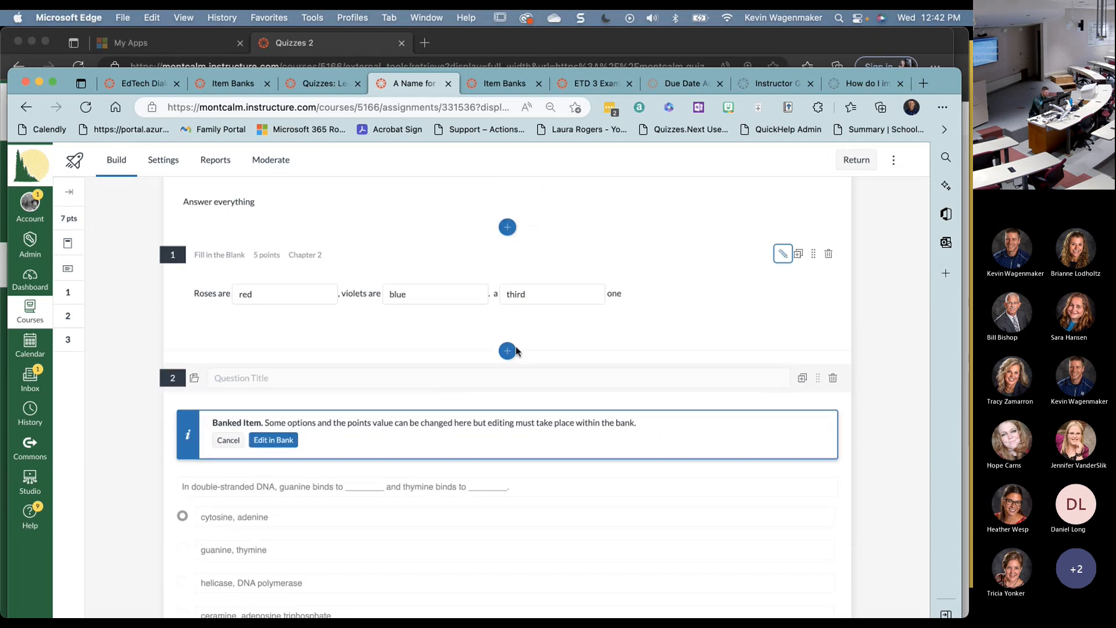
# - Give each answer its own points: 1 for the first, 2 for the second, marked correct
pyautogui.click(507, 351)
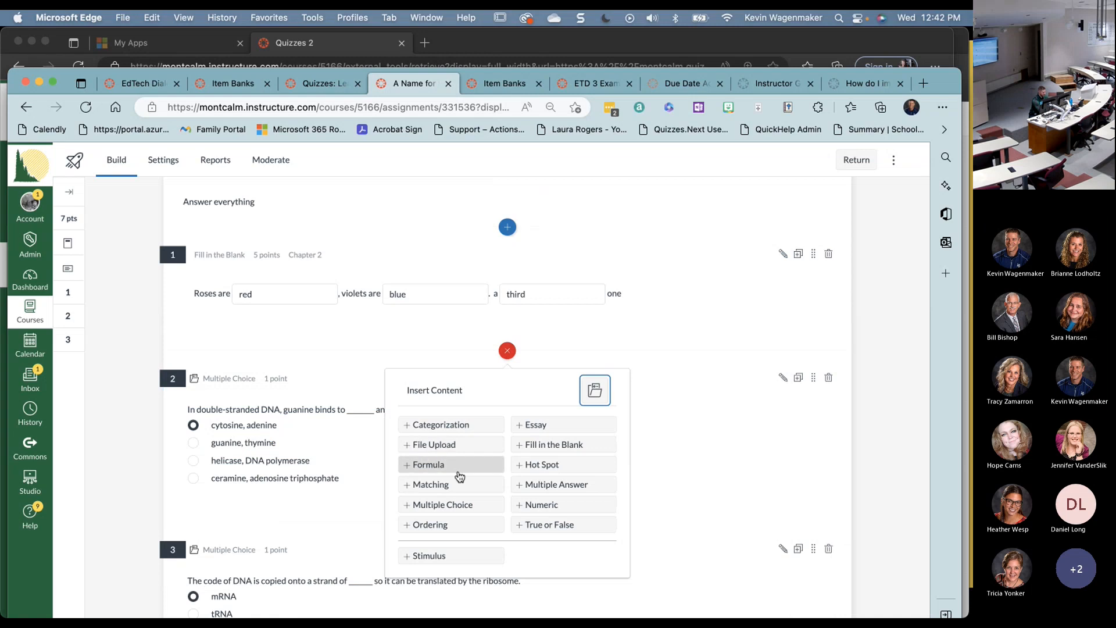
pyautogui.click(453, 505)
pyautogui.scroll(-3, 239, 493)
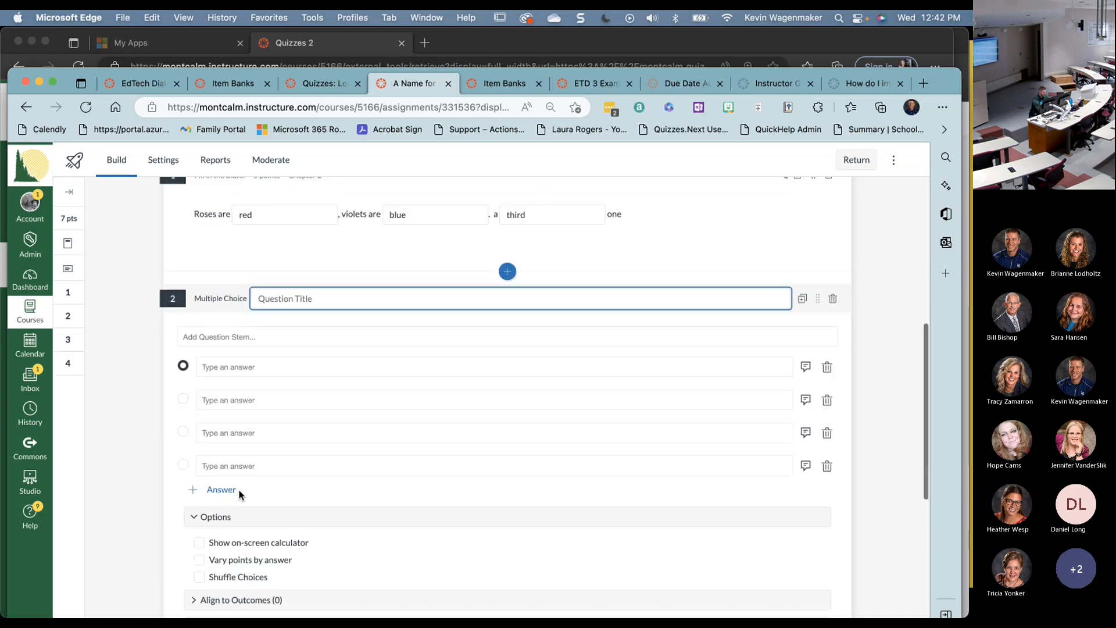
pyautogui.click(200, 518)
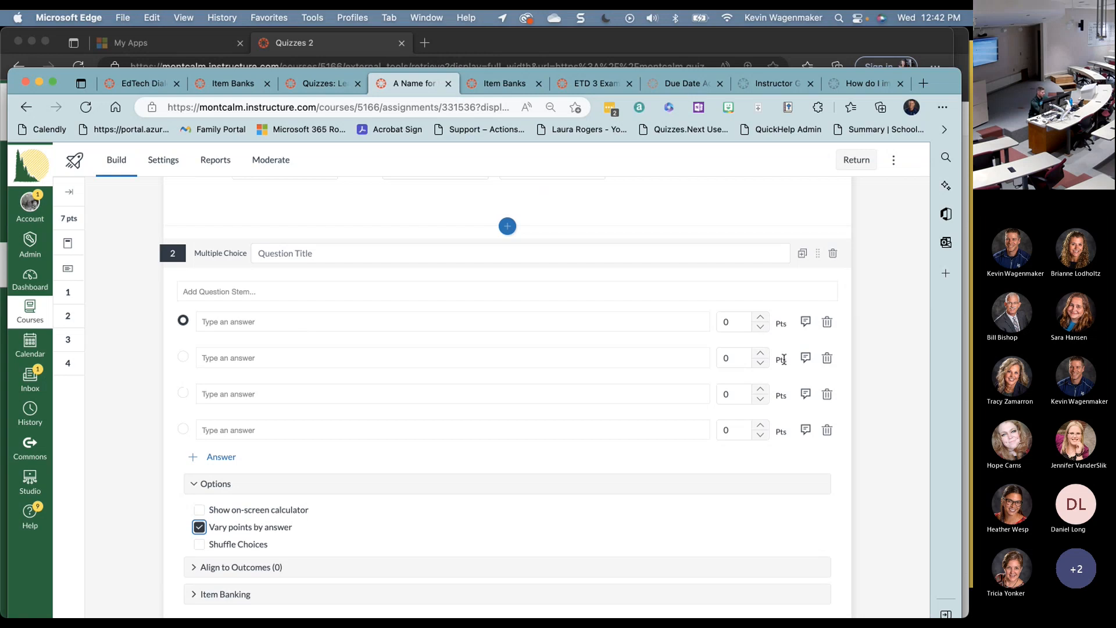
pyautogui.click(762, 319)
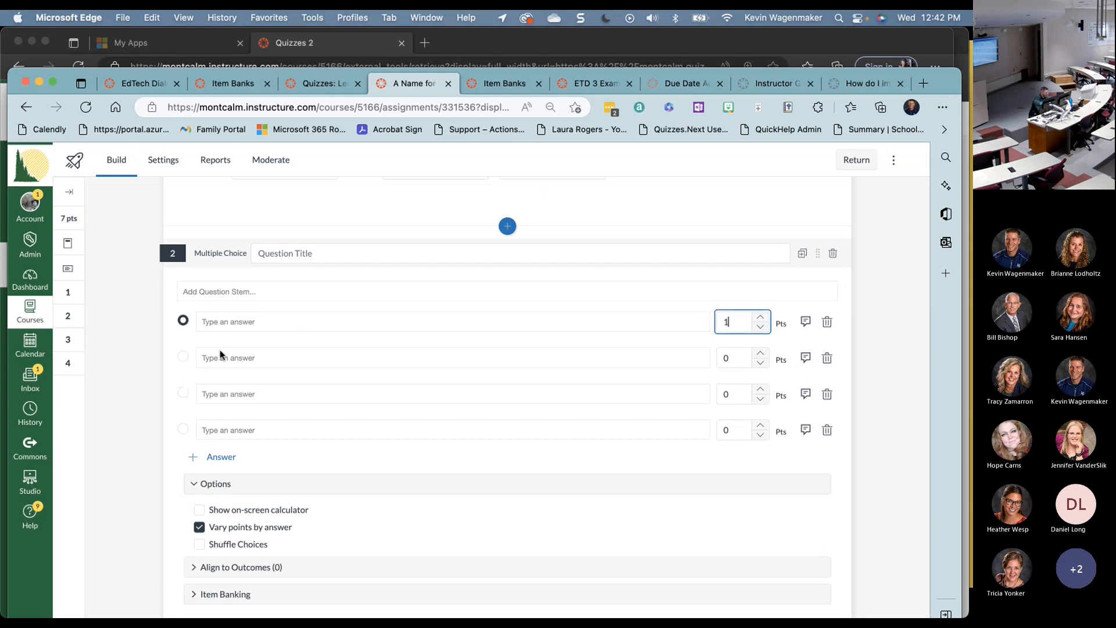
pyautogui.click(183, 357)
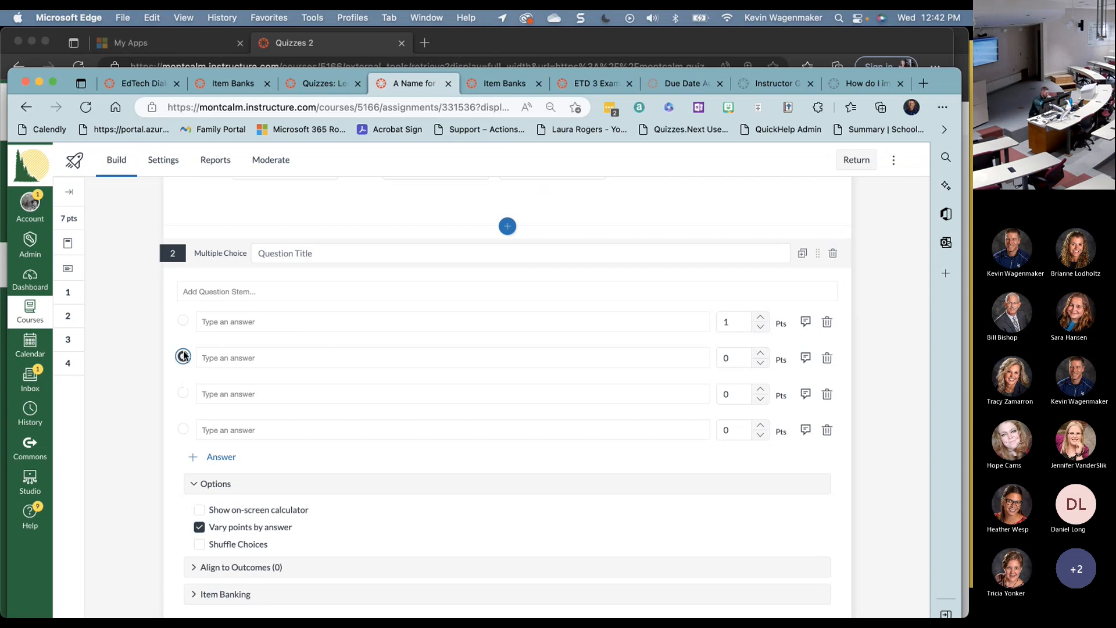
pyautogui.click(761, 353)
pyautogui.click(761, 354)
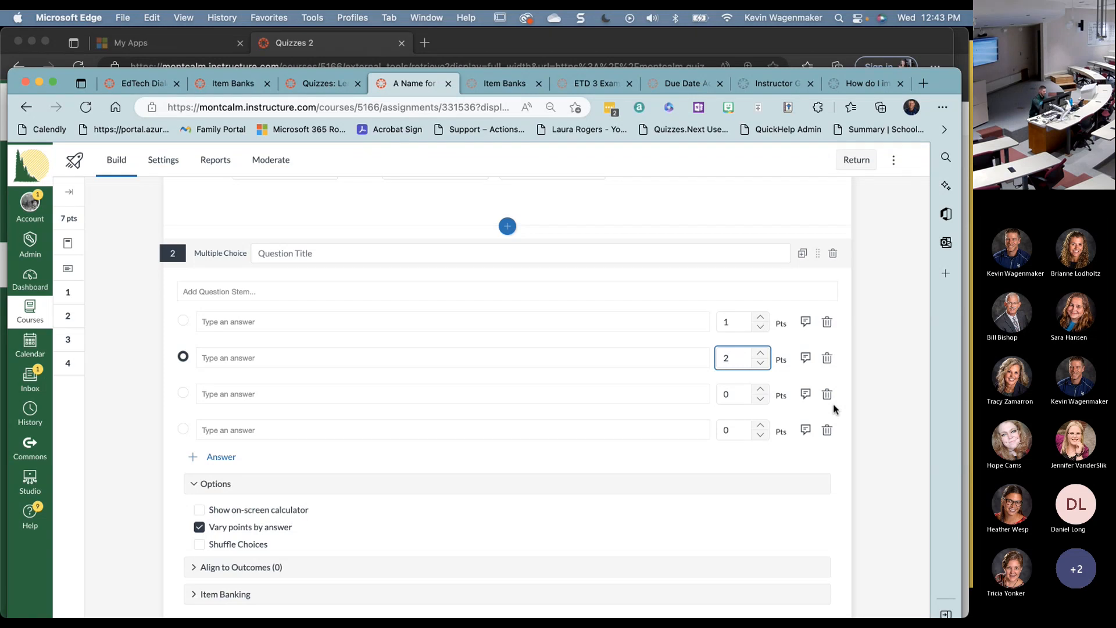
pyautogui.click(808, 324)
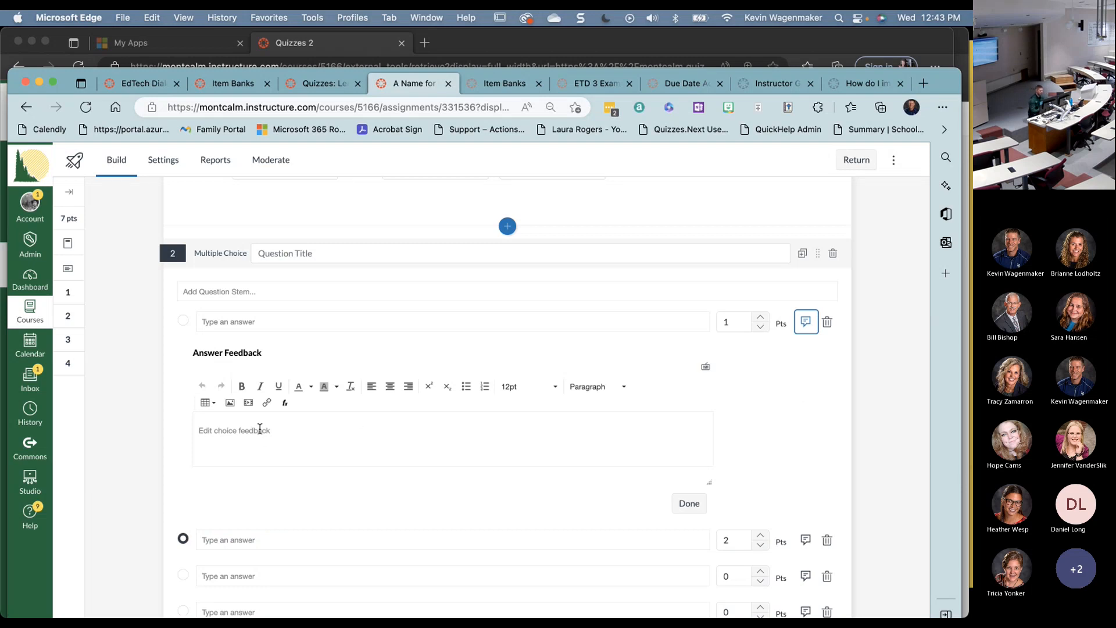
# - Shuffle the question's answer choices and add it to an item bank
pyautogui.scroll(-3, 260, 429)
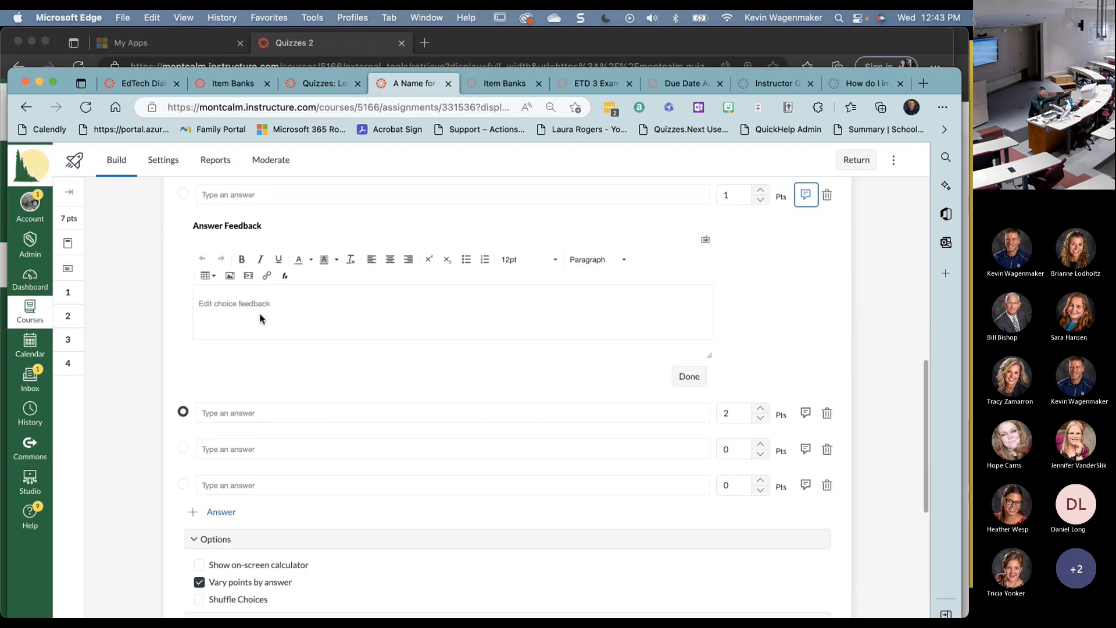
pyautogui.scroll(-1, 341, 359)
pyautogui.scroll(-3, 340, 359)
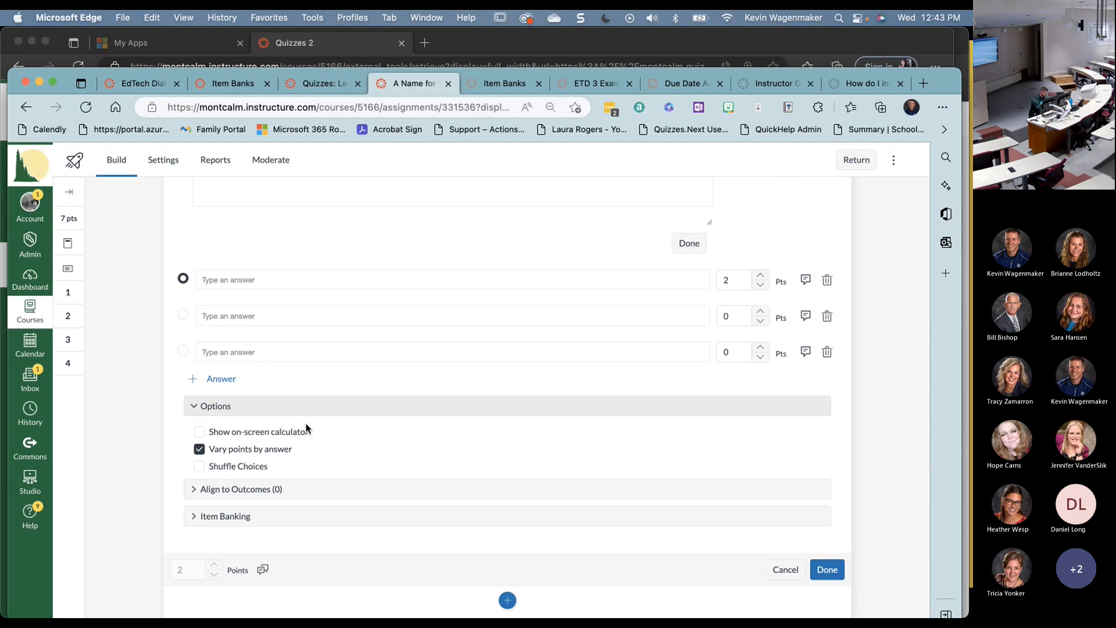
pyautogui.click(199, 467)
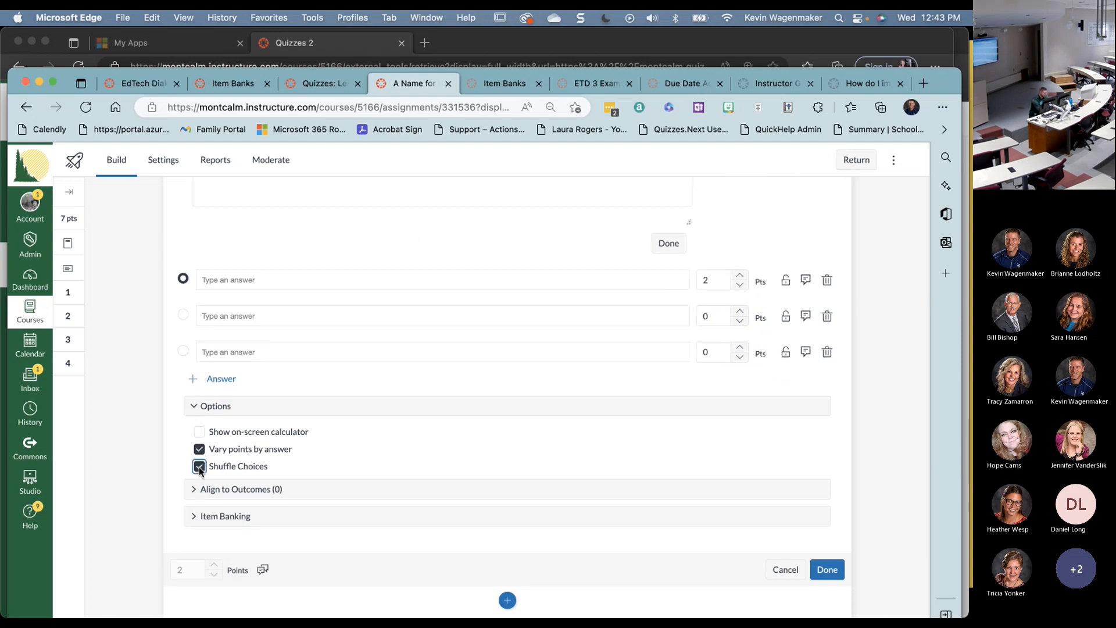
pyautogui.click(190, 516)
pyautogui.scroll(-3, 192, 517)
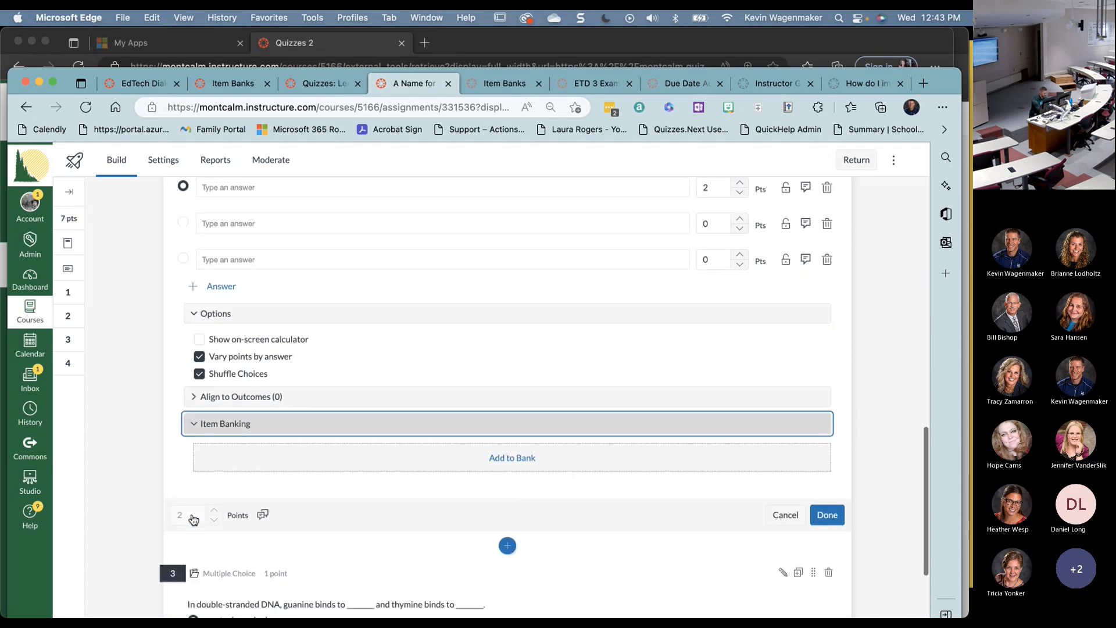
pyautogui.click(525, 461)
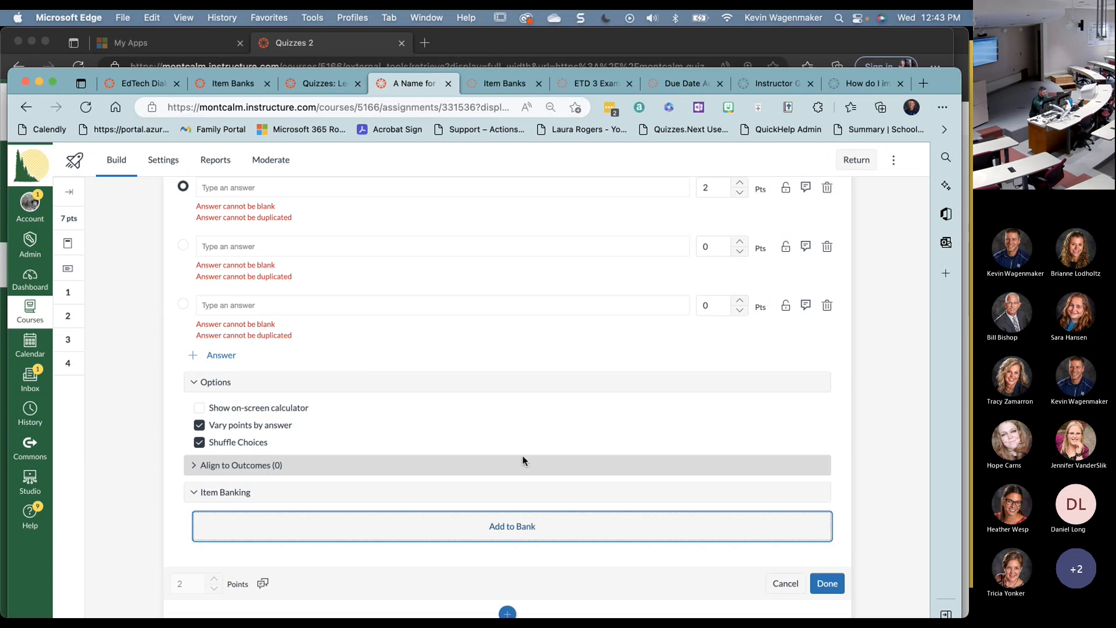
pyautogui.scroll(20, 523, 461)
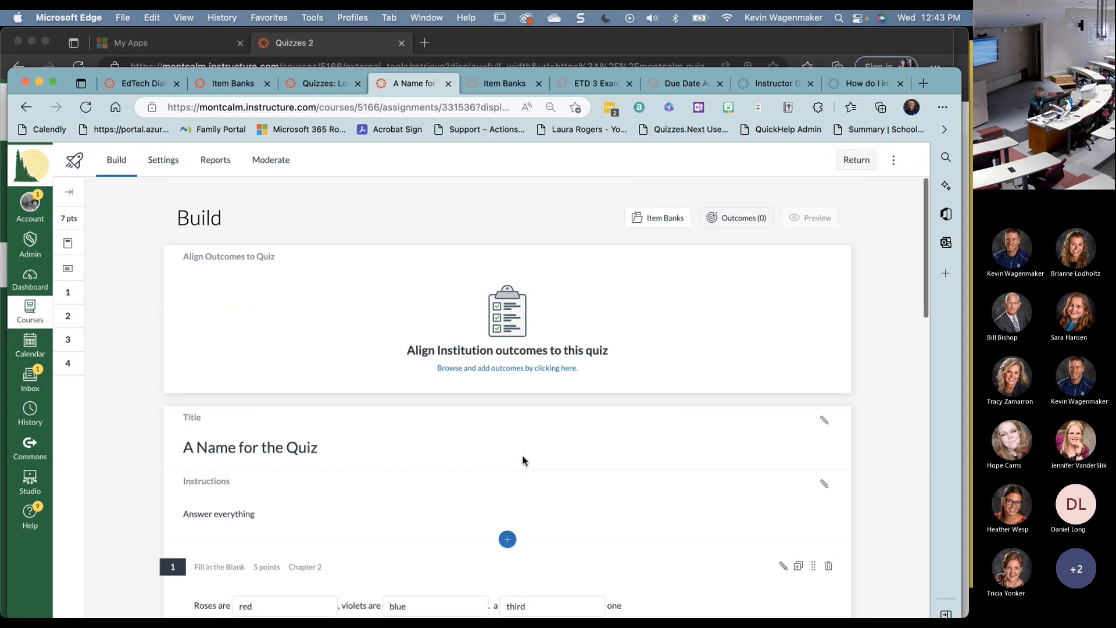
# - Enable one question at a time, a time limit and restricted result view, leaving multiple attempts off
pyautogui.click(167, 161)
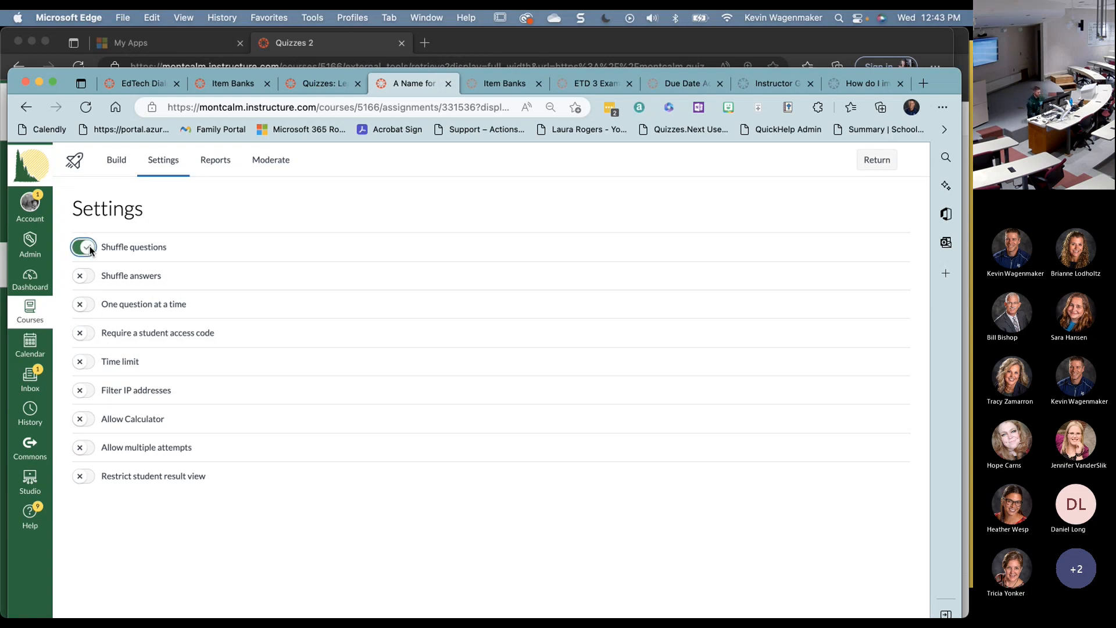
pyautogui.click(87, 305)
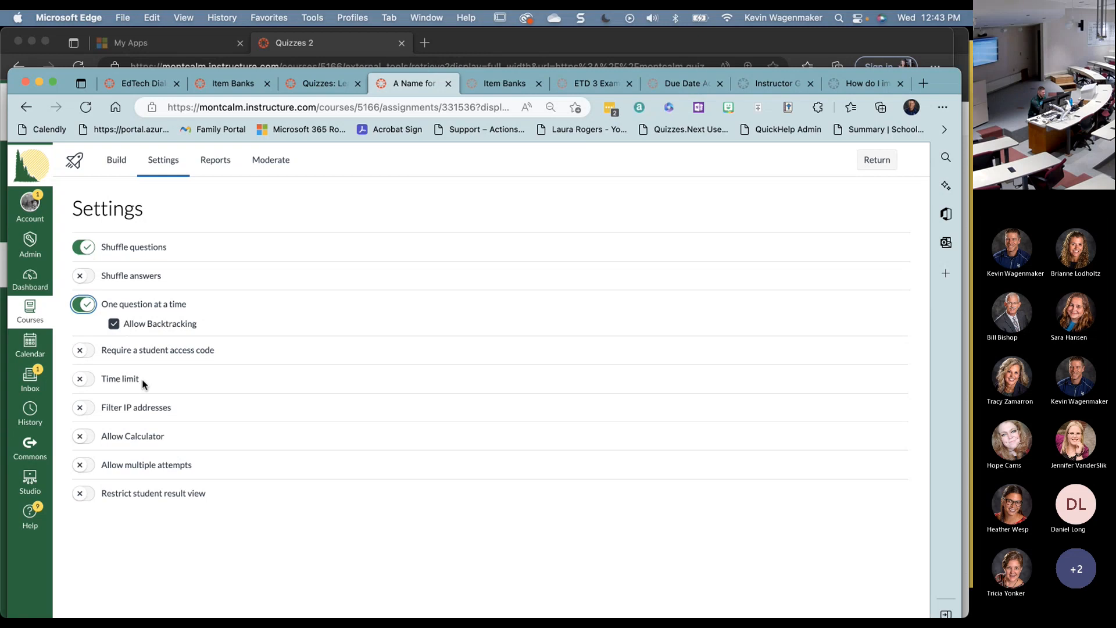
pyautogui.click(91, 380)
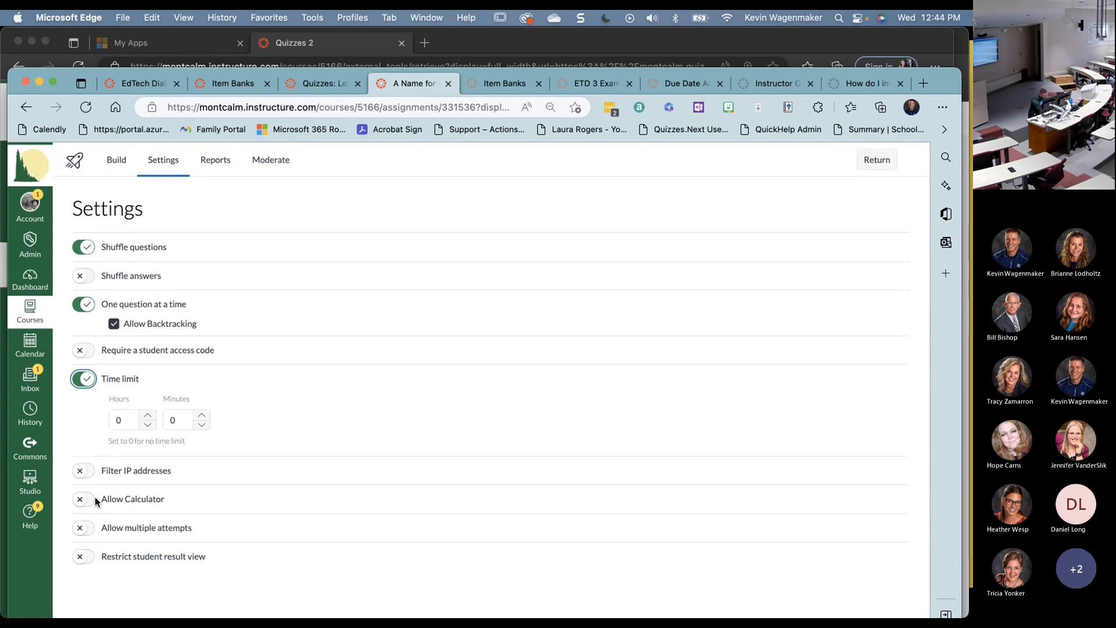
pyautogui.click(86, 529)
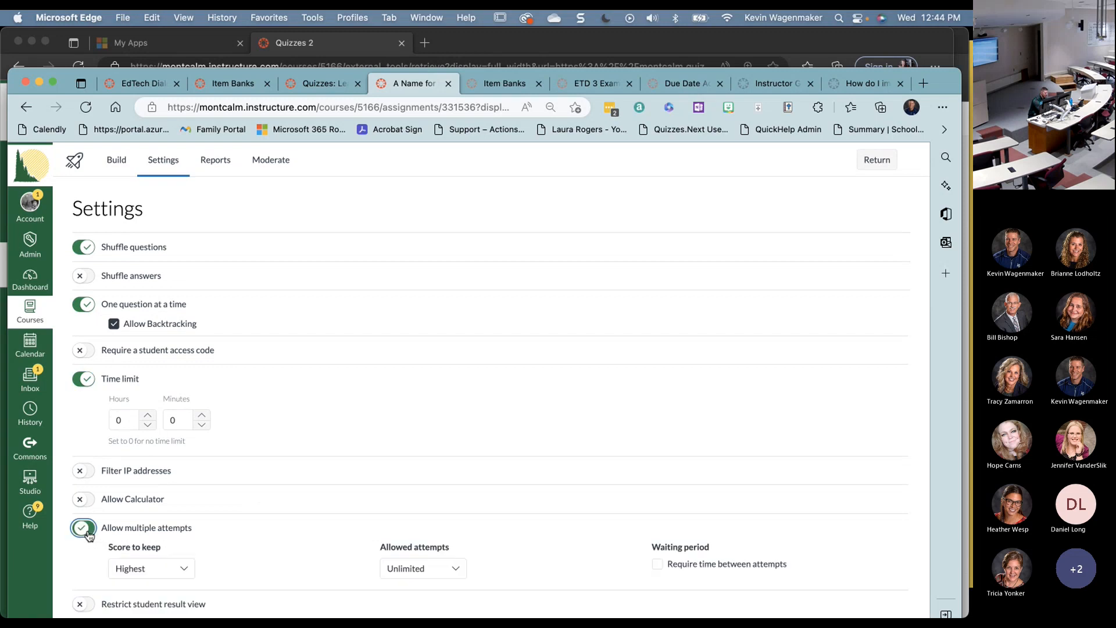
pyautogui.click(879, 498)
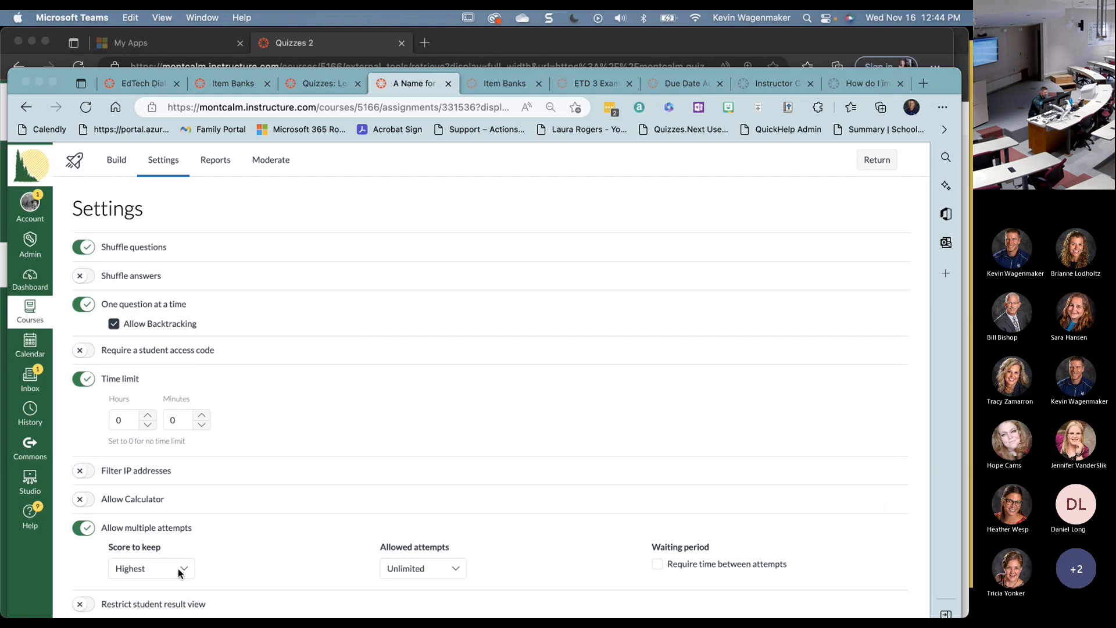
pyautogui.click(650, 568)
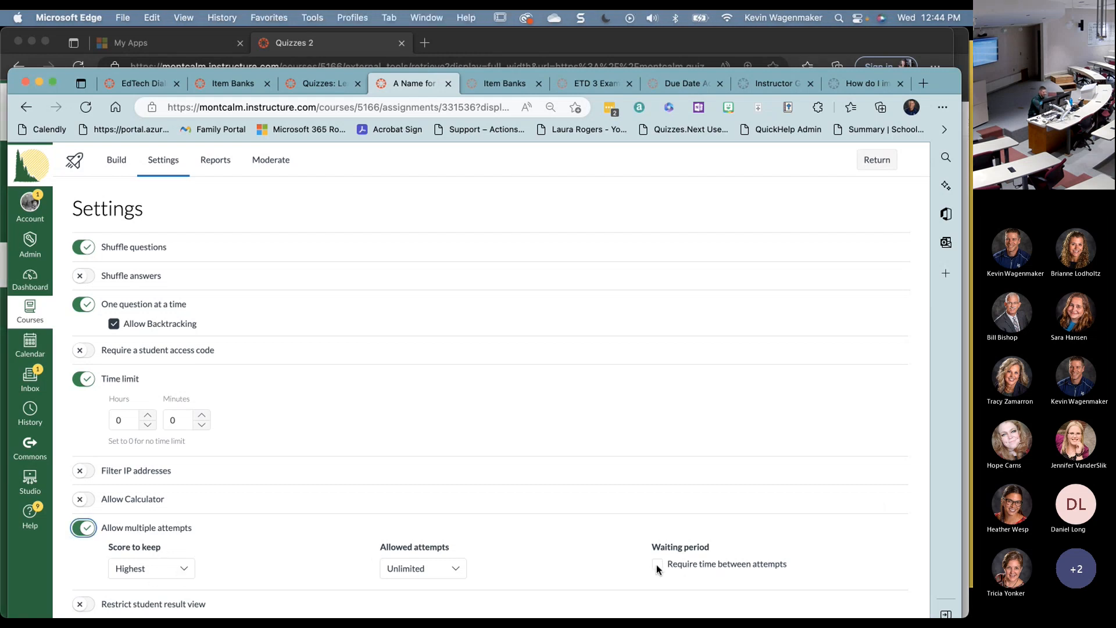
pyautogui.click(658, 564)
pyautogui.scroll(-1, 441, 499)
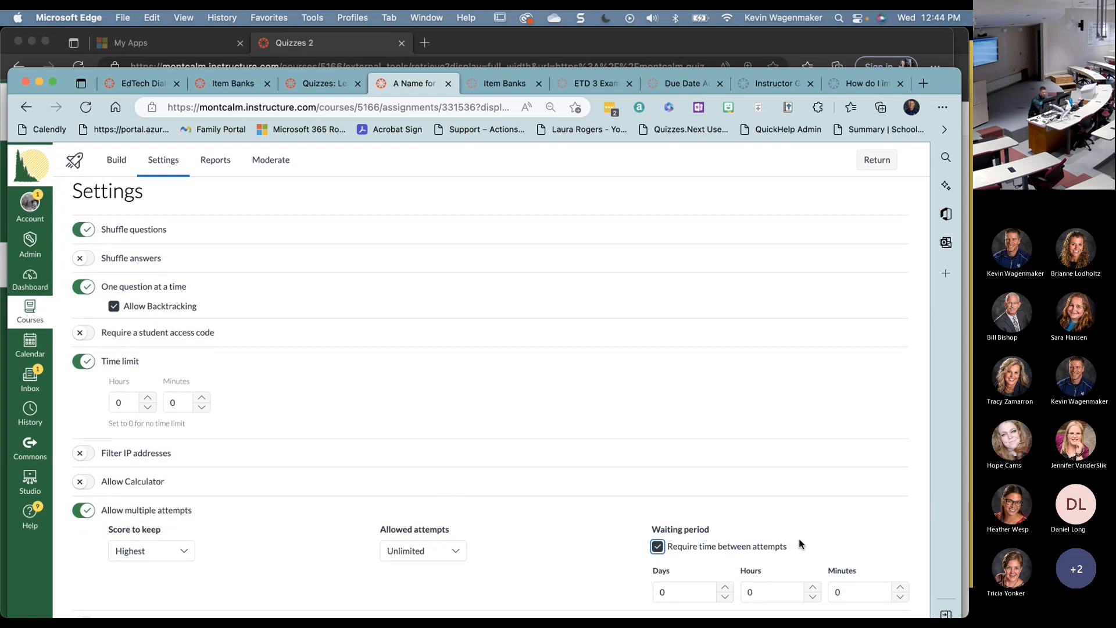
pyautogui.click(86, 514)
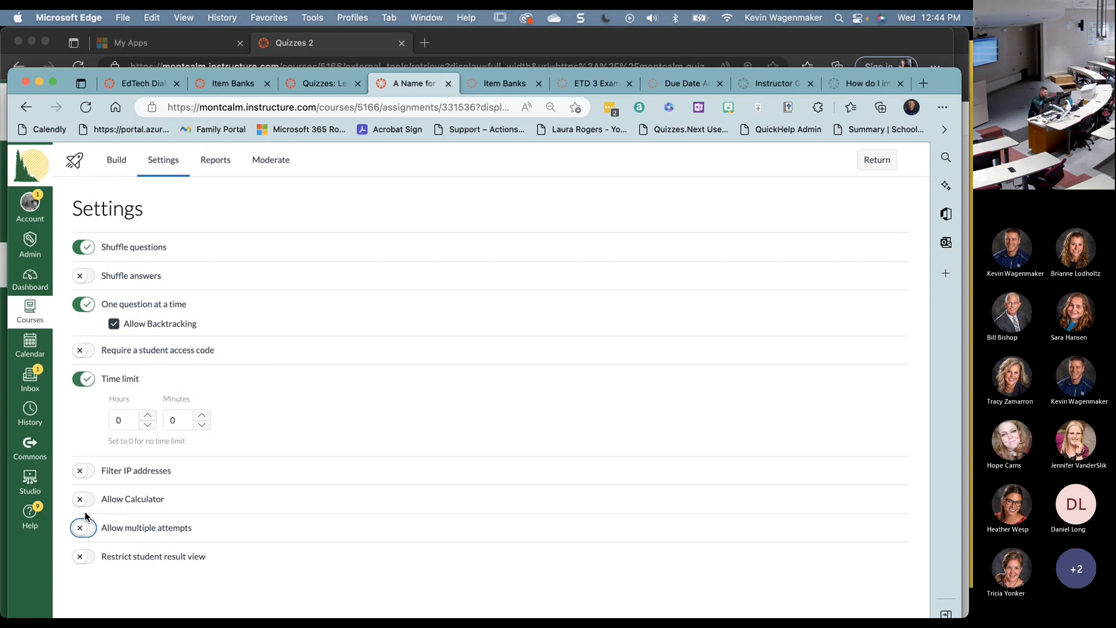
pyautogui.click(85, 557)
pyautogui.scroll(-3, 314, 463)
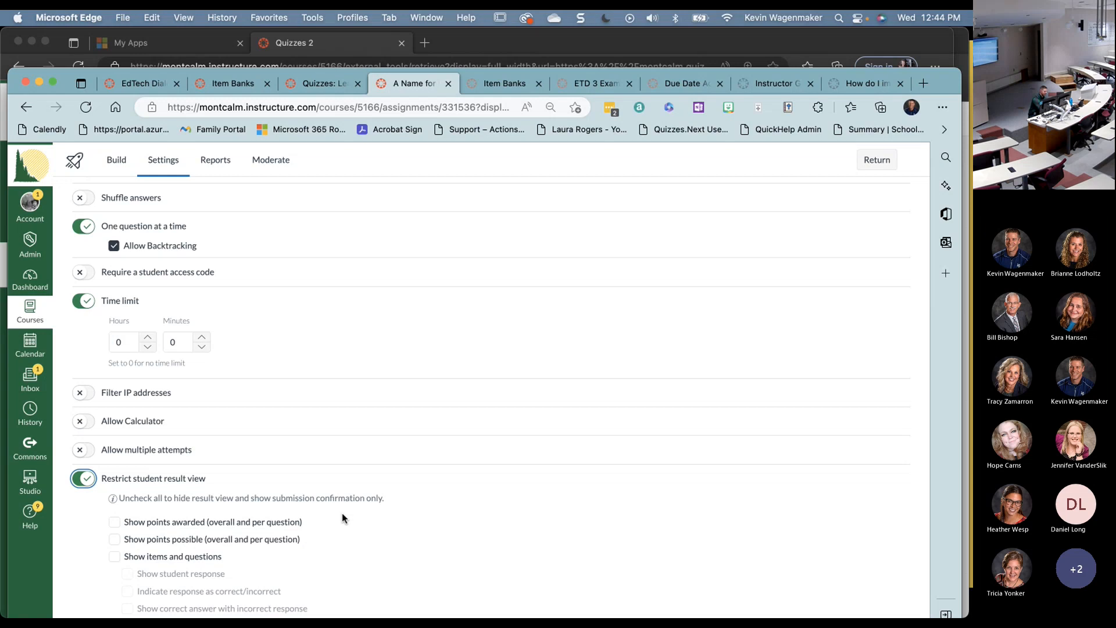
# - As the student, type a free-text answer to question 3 and submit the quiz attempt
pyautogui.press('super+Tab')
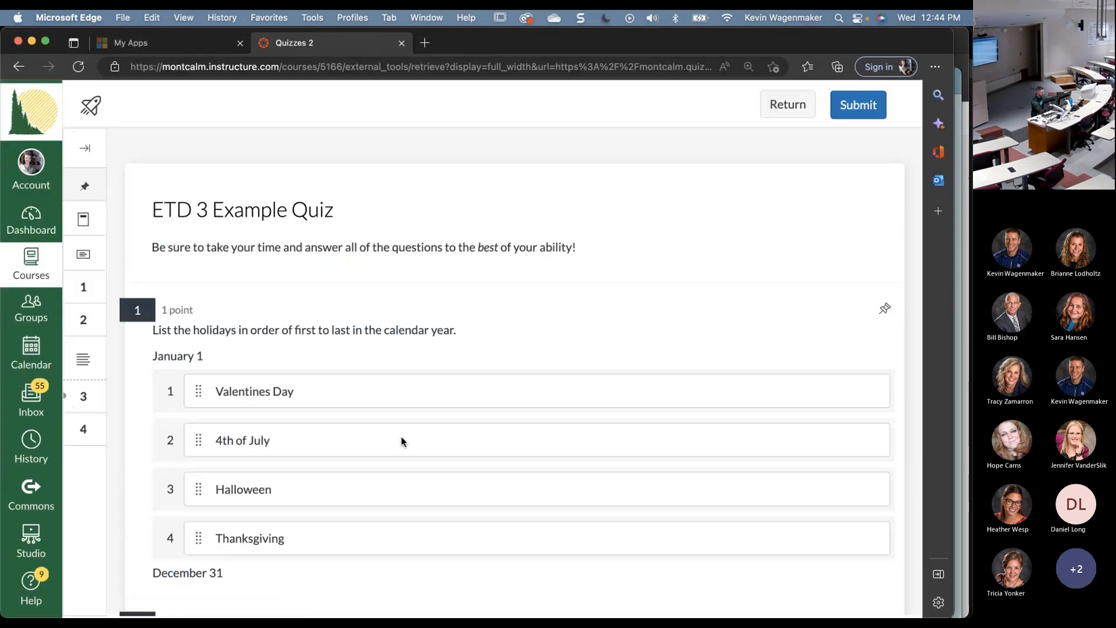
pyautogui.scroll(-12, 343, 401)
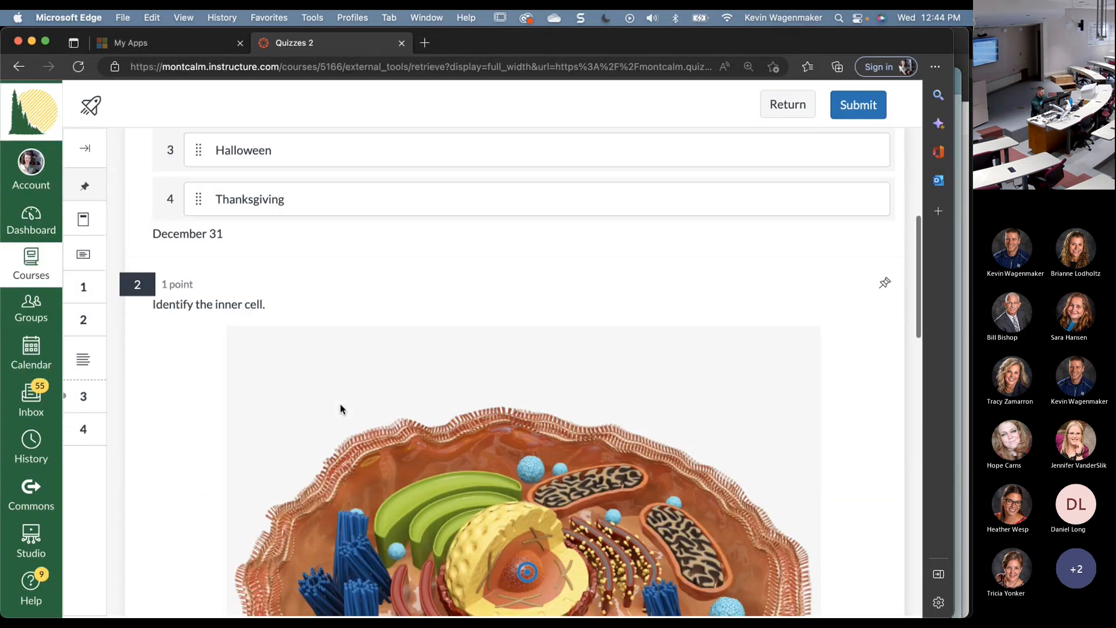
pyautogui.scroll(-6, 340, 404)
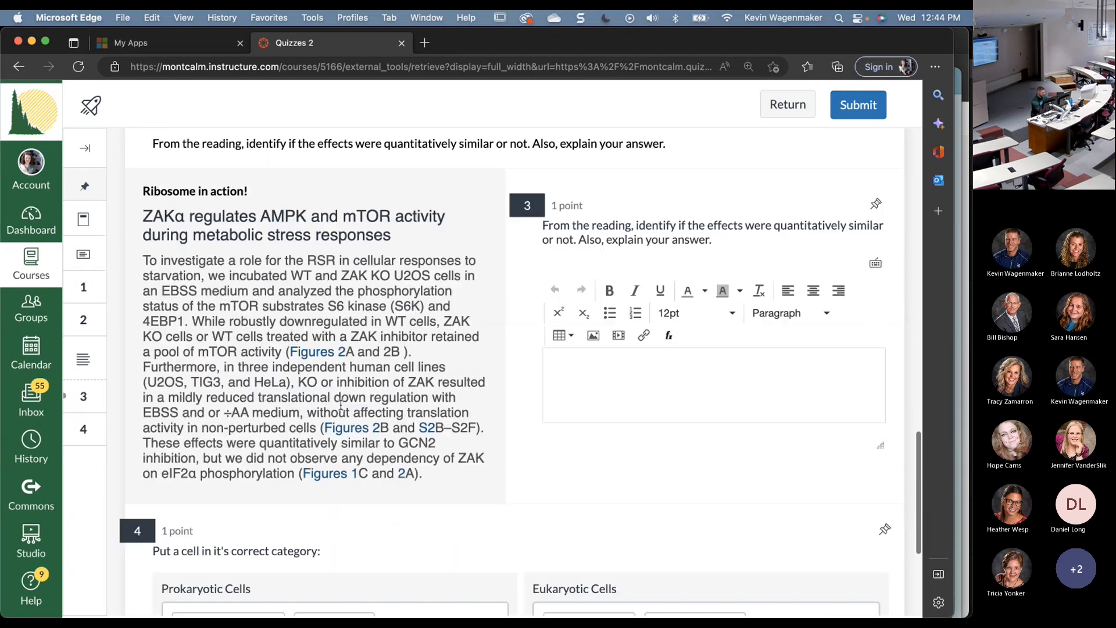
pyautogui.click(610, 370)
pyautogui.write("I didn't study.")
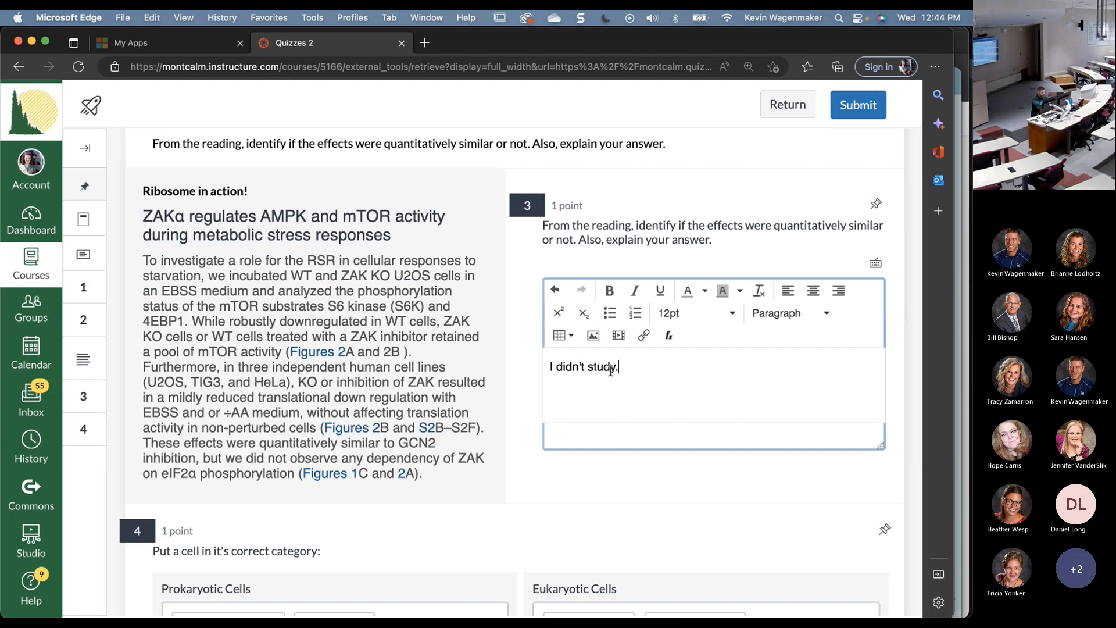
pyautogui.write(" Michelle didn't know either.")
pyautogui.scroll(-5, 611, 369)
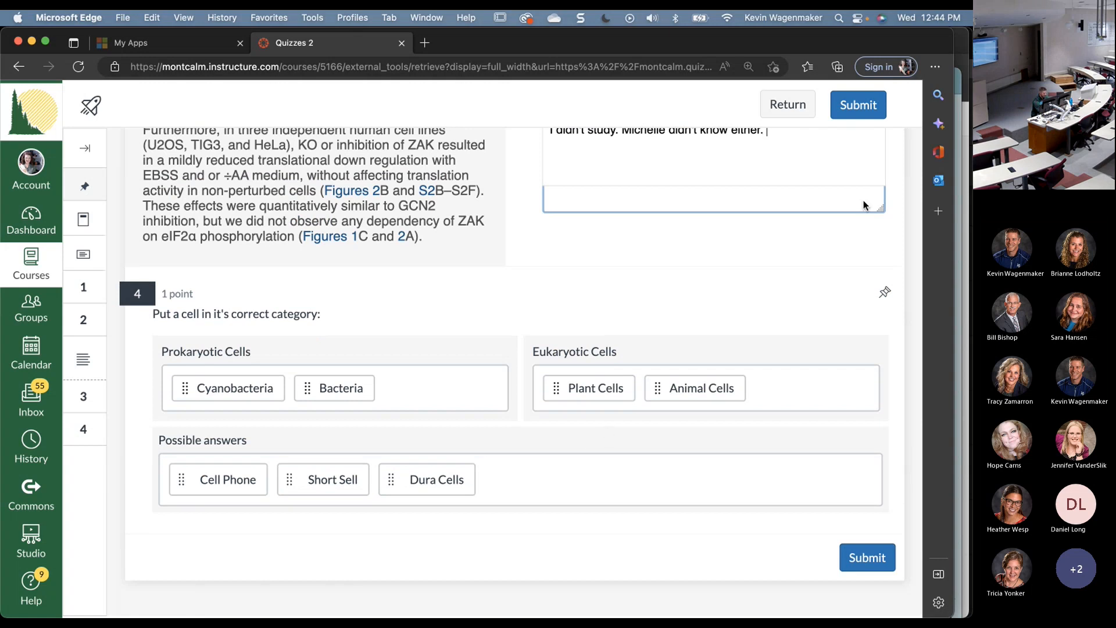
pyautogui.click(857, 108)
pyautogui.click(638, 406)
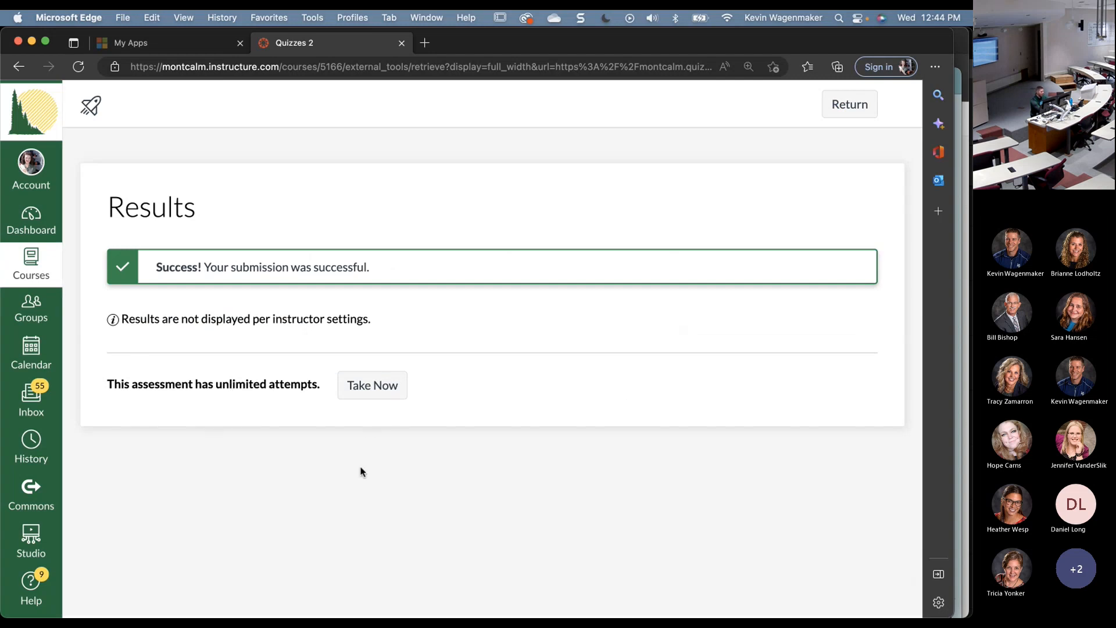
# - Turn off Restrict student result view for the quiz and reload the student's Results page
pyautogui.moveTo(371, 319); pyautogui.dragTo(107, 318)
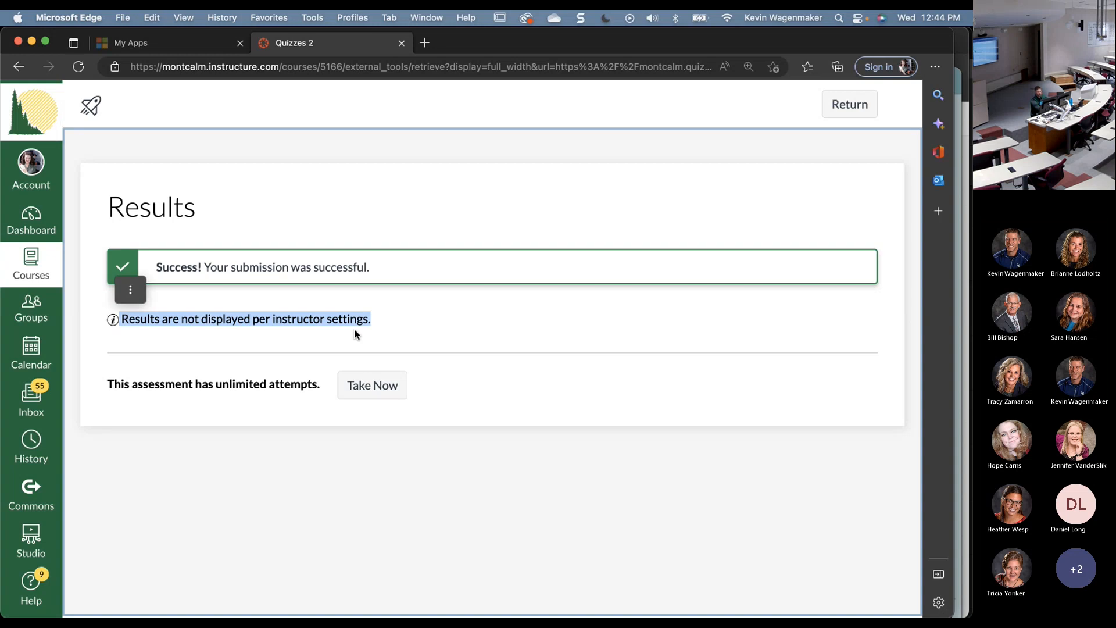
pyautogui.press('super+Tab')
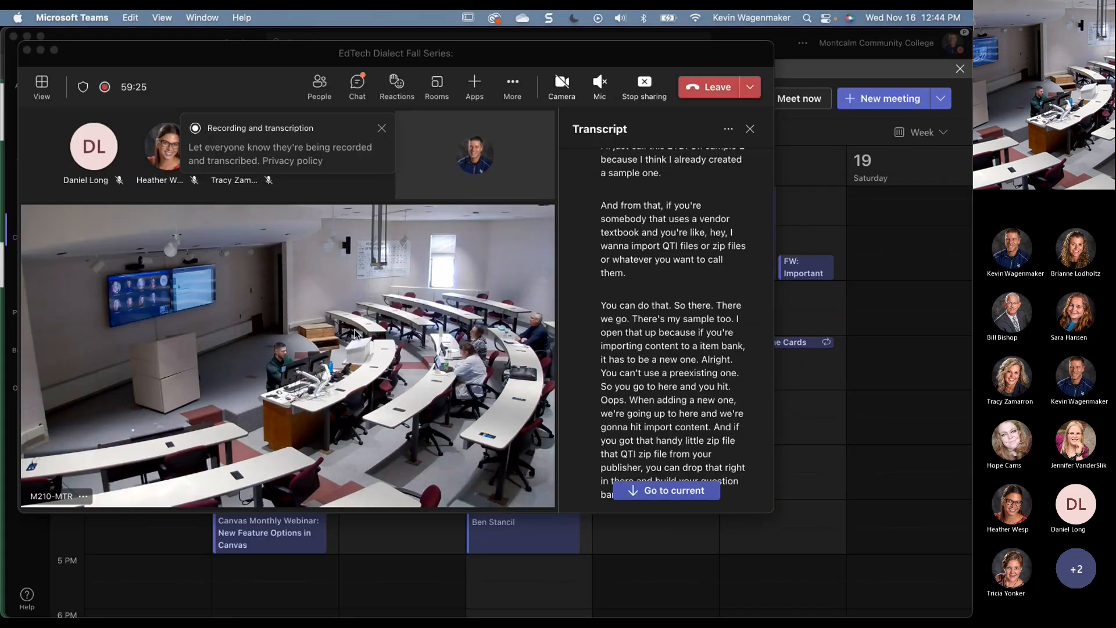
pyautogui.press('super+Tab')
pyautogui.click(80, 479)
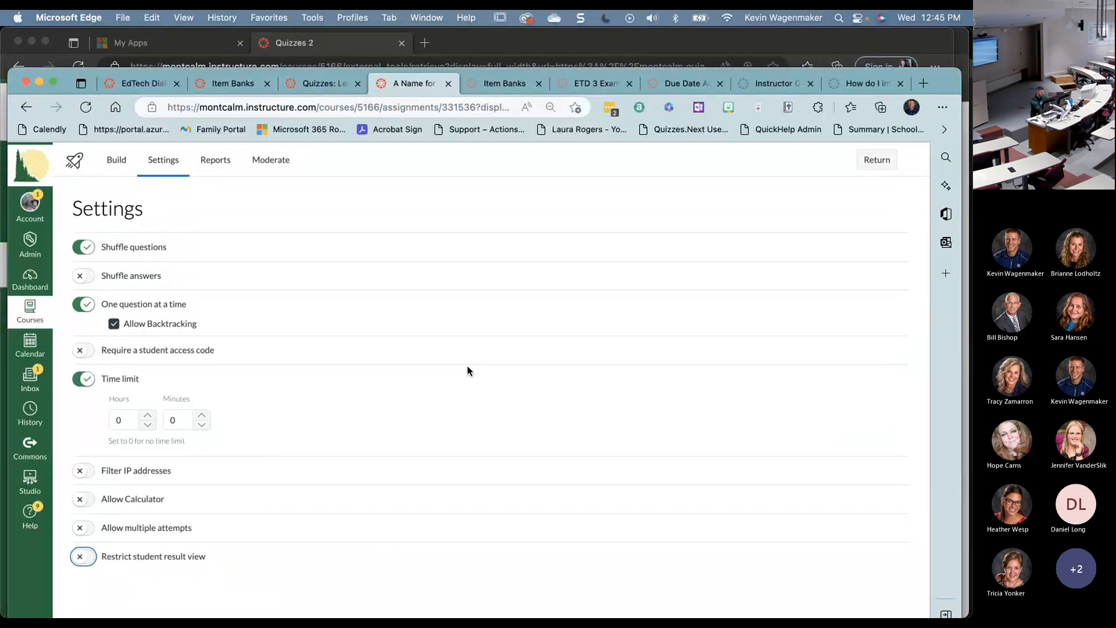
pyautogui.press('super+grave')
pyautogui.press('super+r')
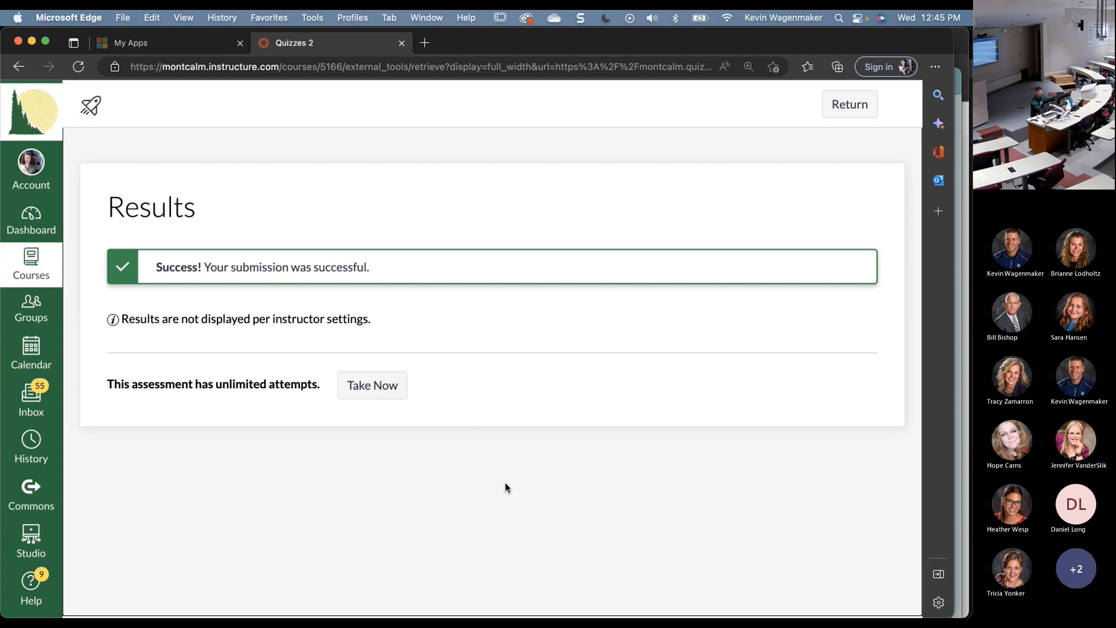
pyautogui.press('super+grave')
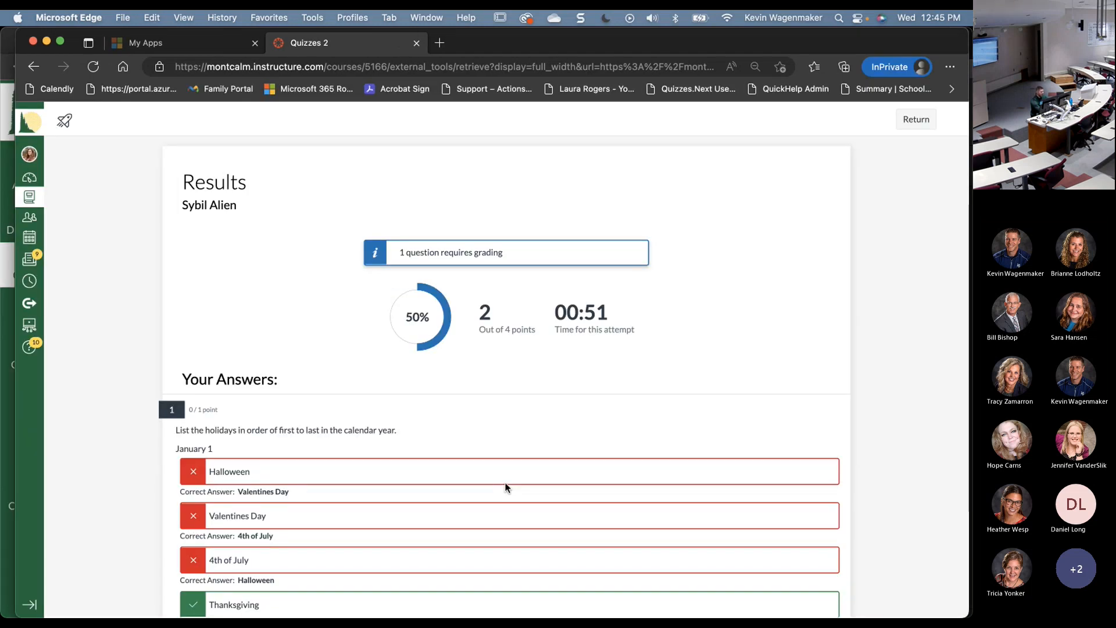
pyautogui.scroll(-7, 505, 488)
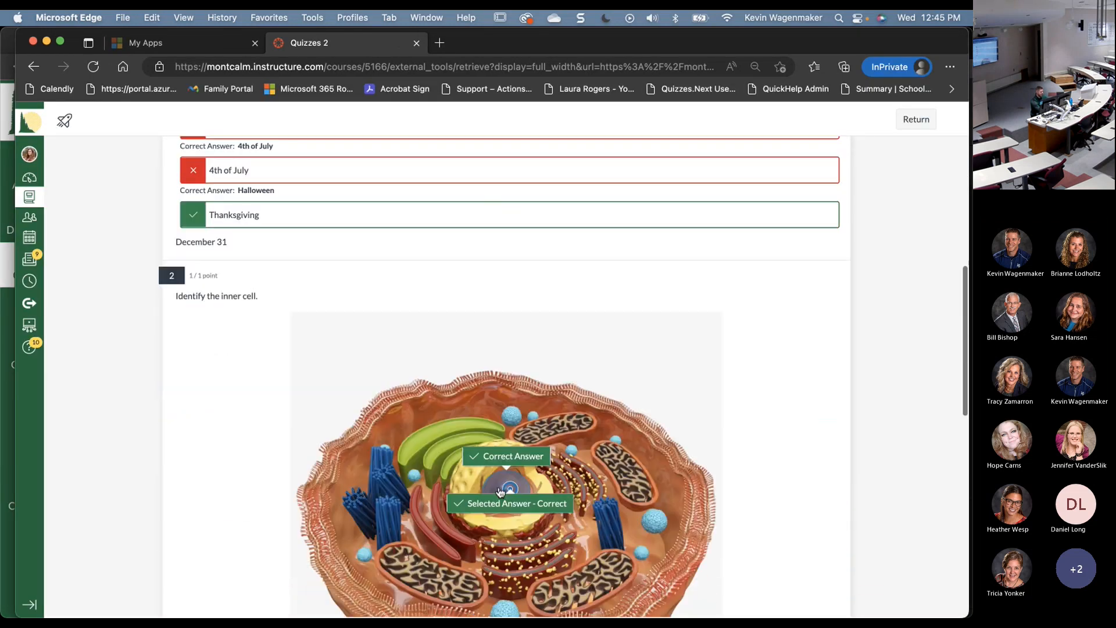
pyautogui.scroll(-4, 499, 488)
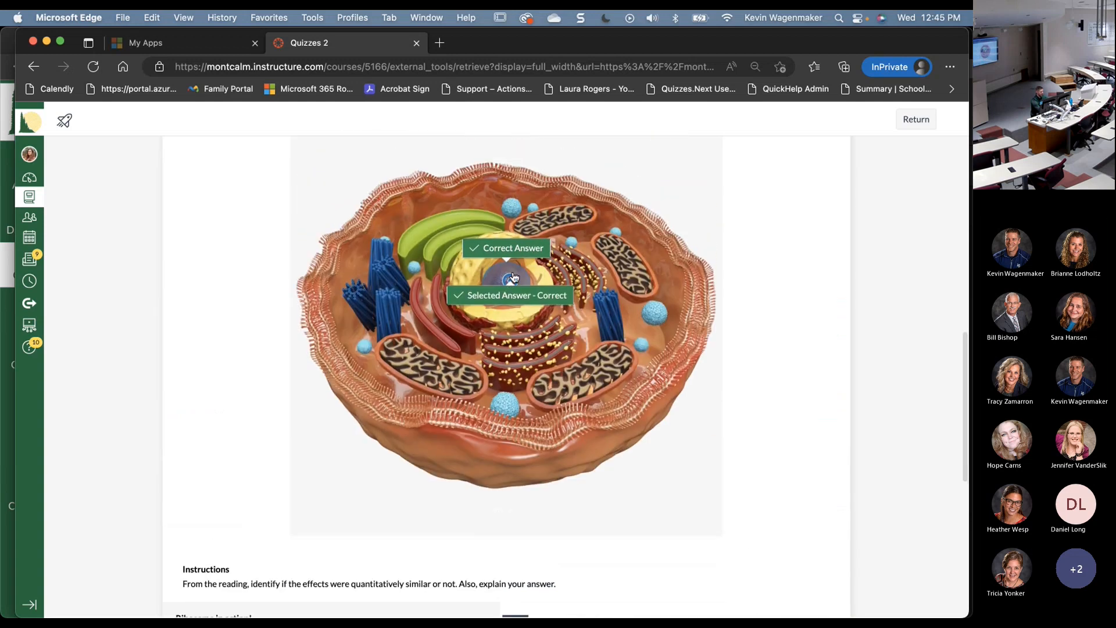
pyautogui.scroll(-7, 488, 384)
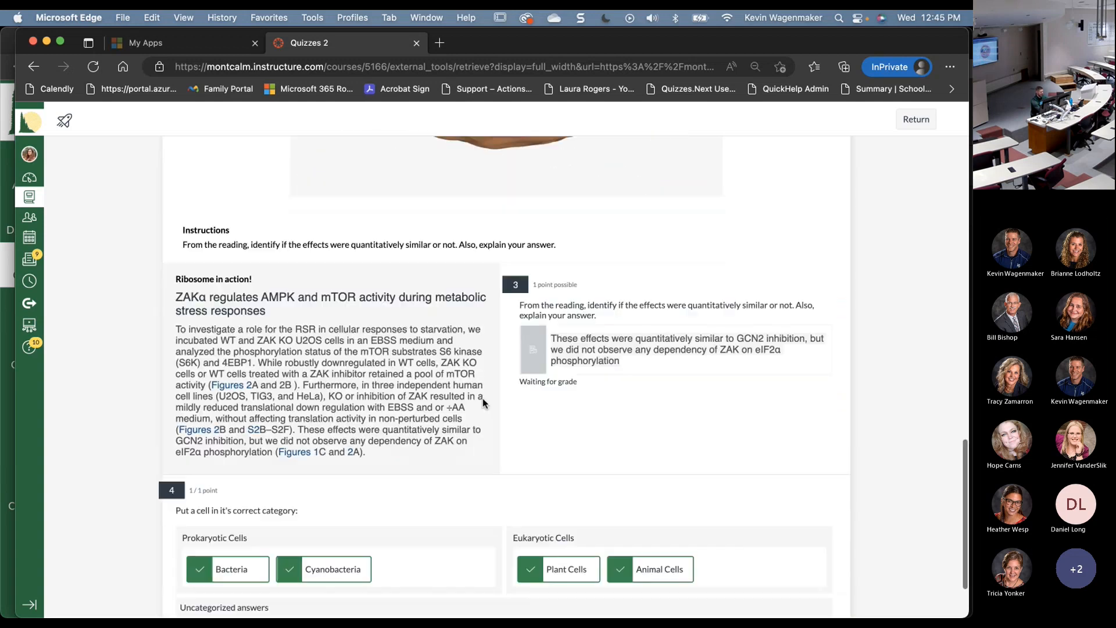
pyautogui.scroll(1, 482, 401)
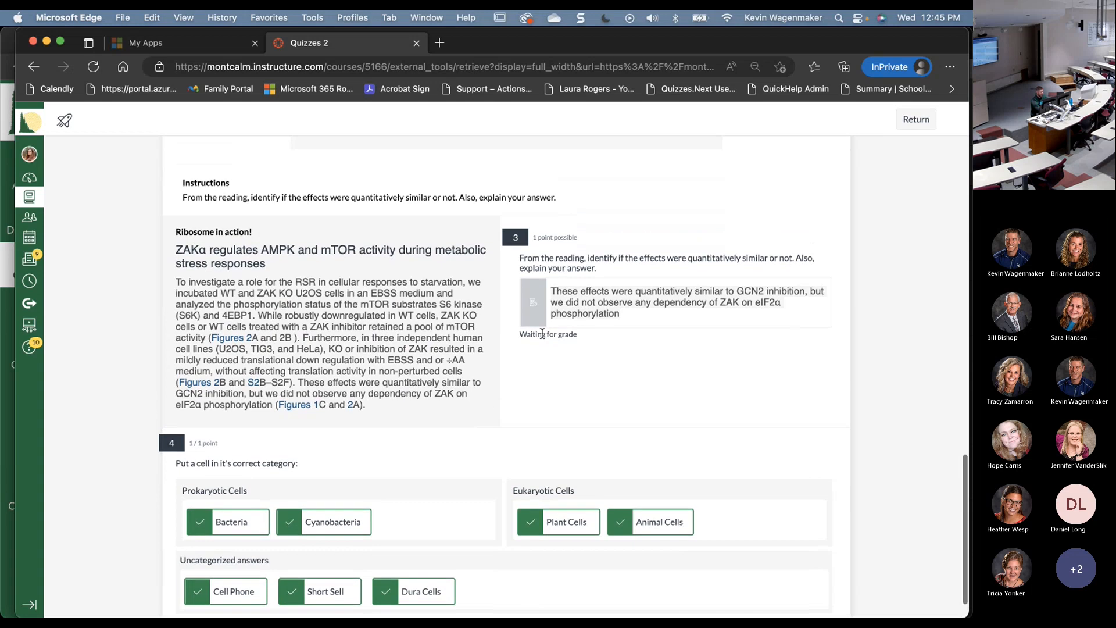
pyautogui.moveTo(513, 336); pyautogui.dragTo(602, 337)
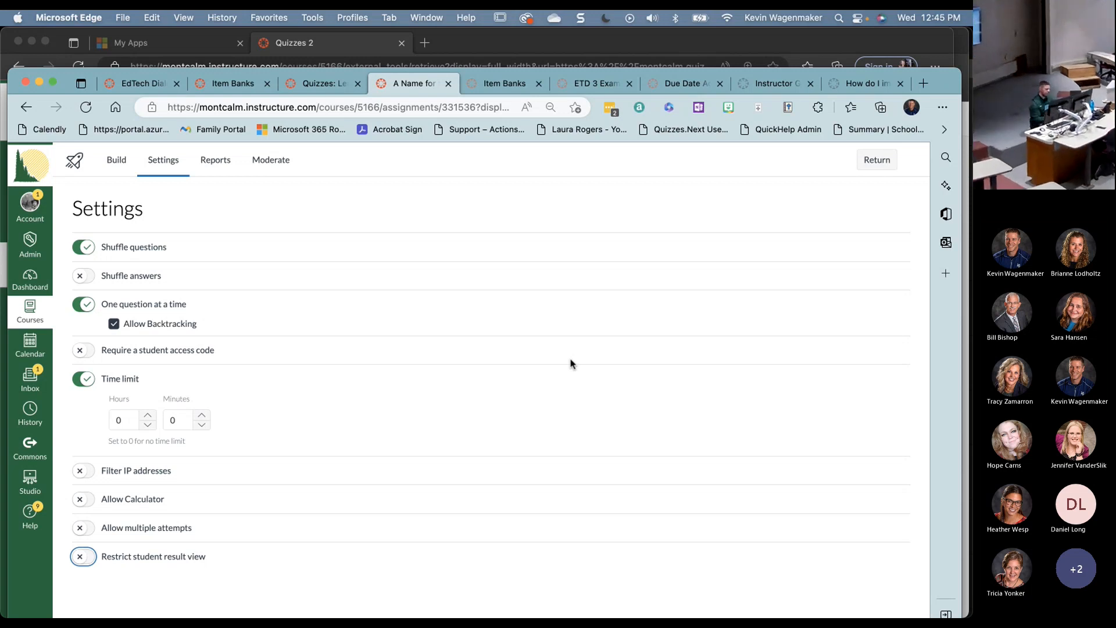
# - Open the student's ETD 3 Example Quiz attempt and briefly check the Comment Library
pyautogui.click(593, 85)
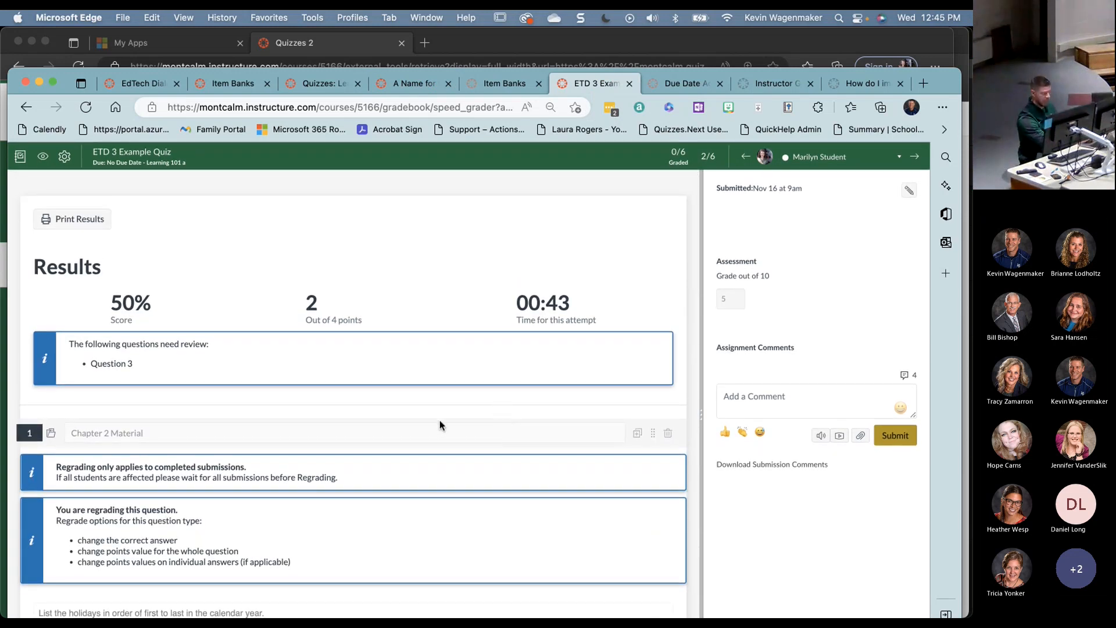
pyautogui.scroll(-2, 440, 421)
pyautogui.scroll(-3, 440, 420)
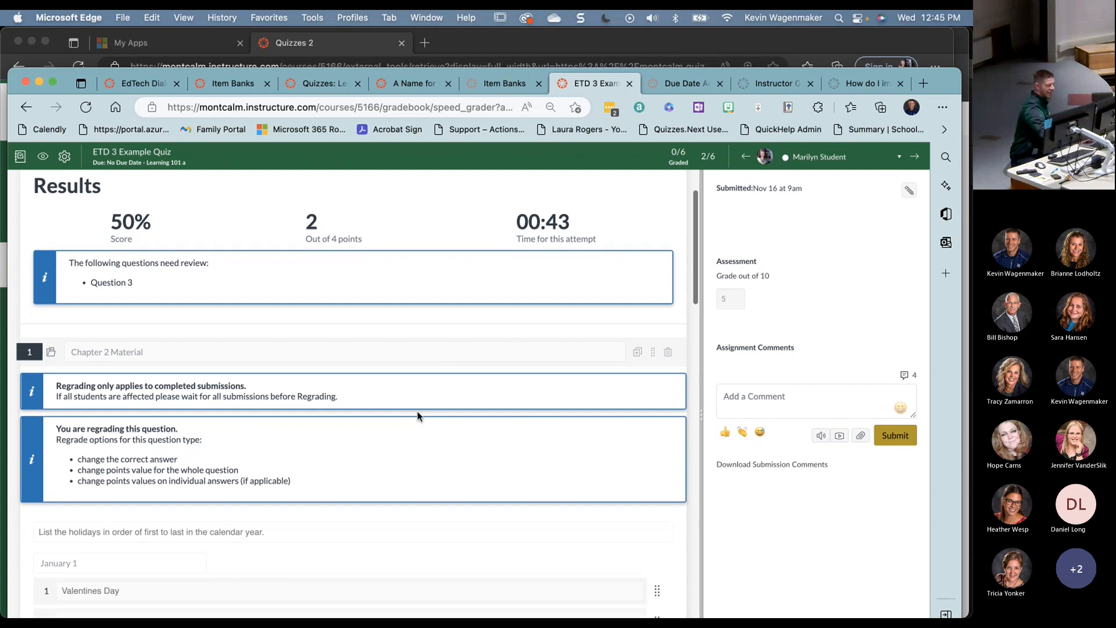
pyautogui.click(747, 402)
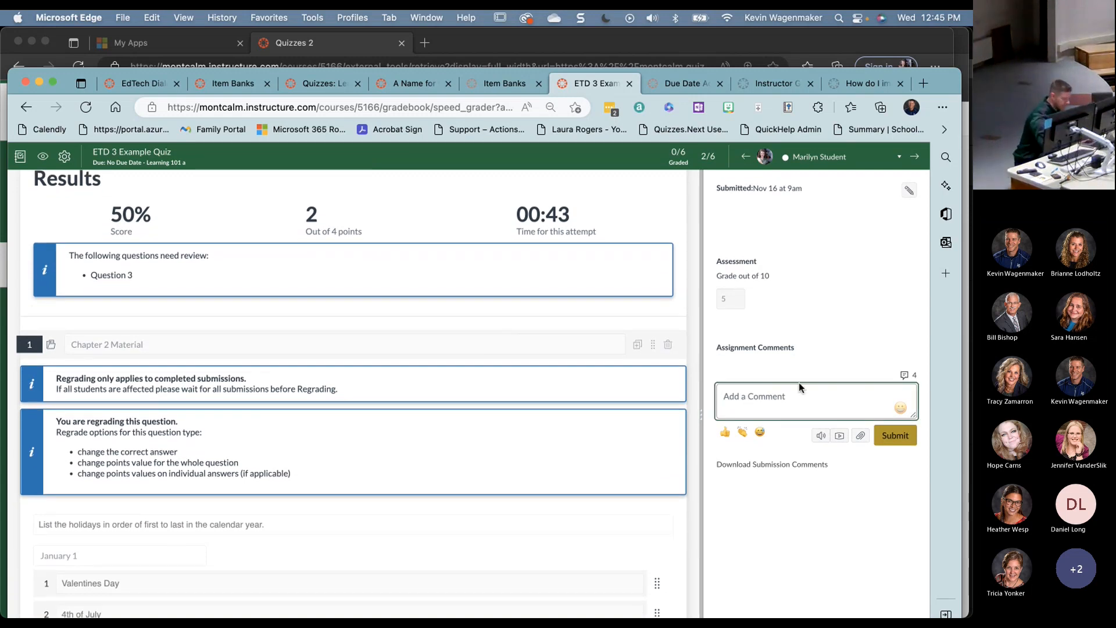
pyautogui.click(906, 375)
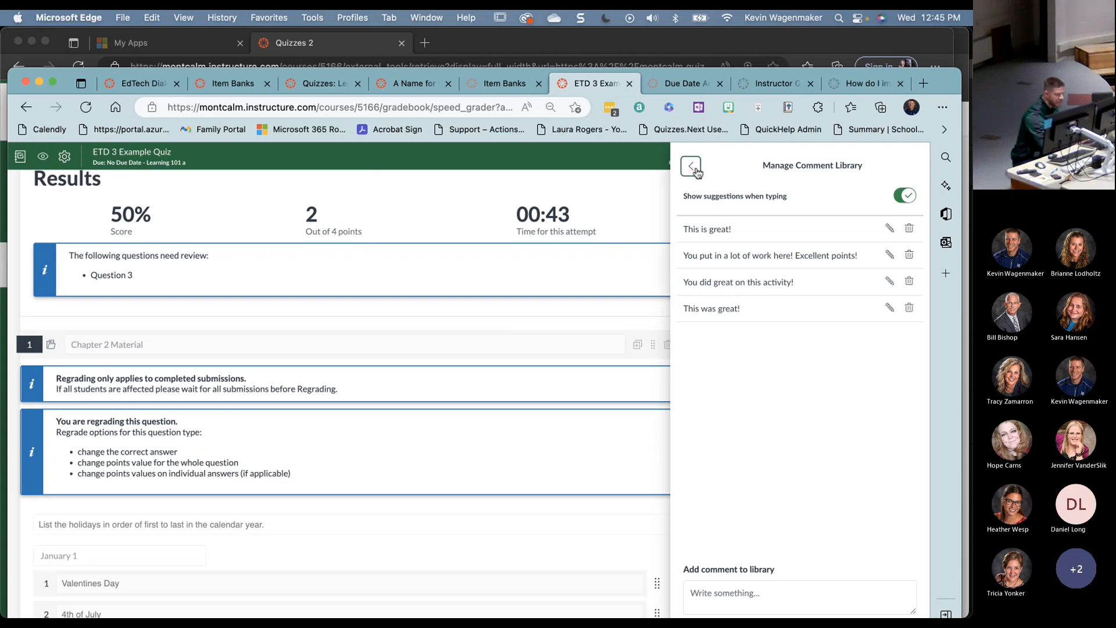
pyautogui.click(691, 166)
# - Scroll down to the ungraded question 3 answer
pyautogui.scroll(-1, 214, 417)
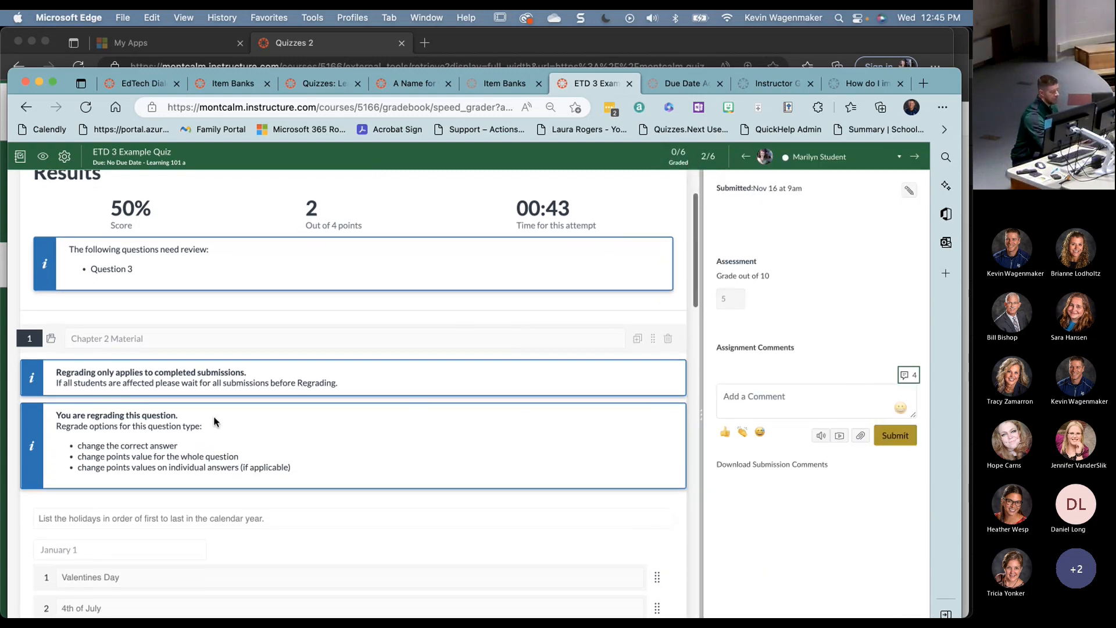
pyautogui.scroll(-5, 598, 403)
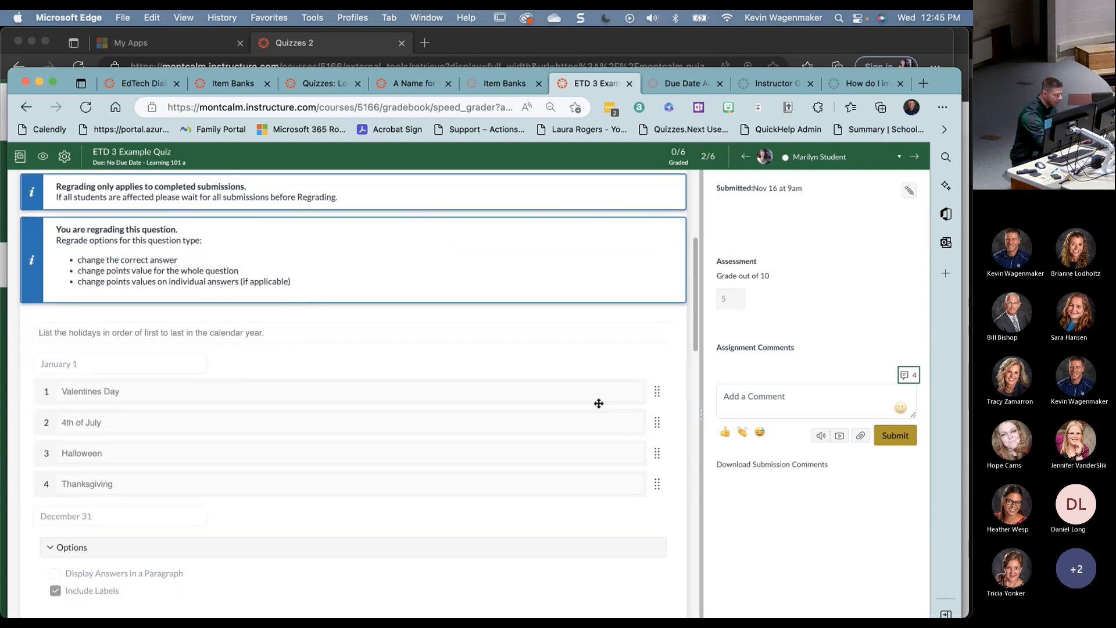
pyautogui.scroll(-5, 599, 403)
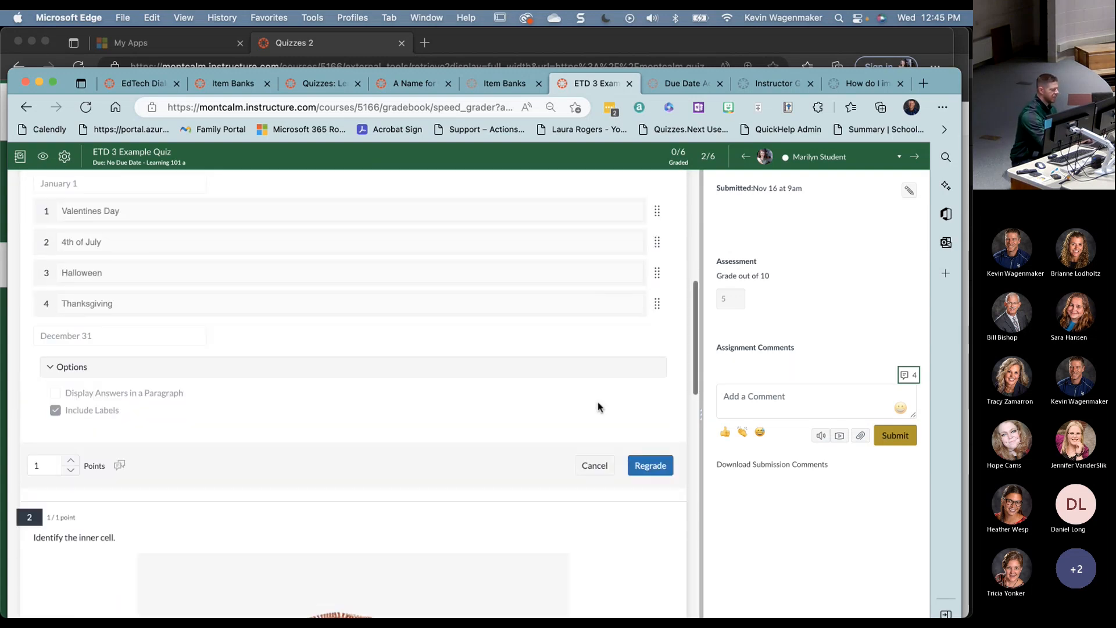
pyautogui.scroll(1, 599, 407)
pyautogui.scroll(-15, 598, 402)
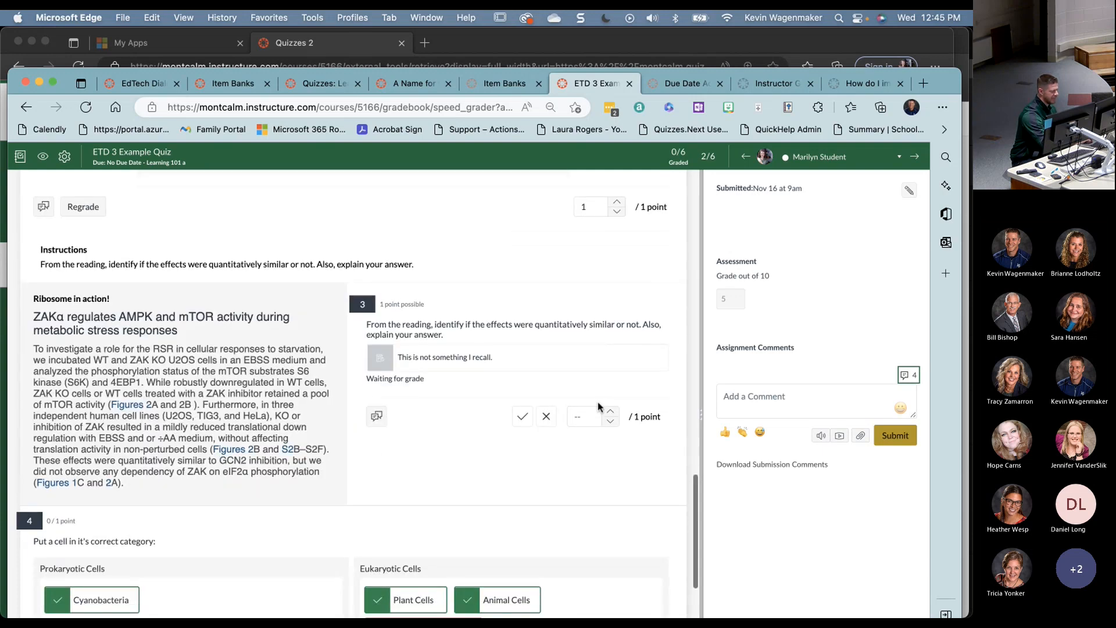
pyautogui.scroll(-2, 38, 423)
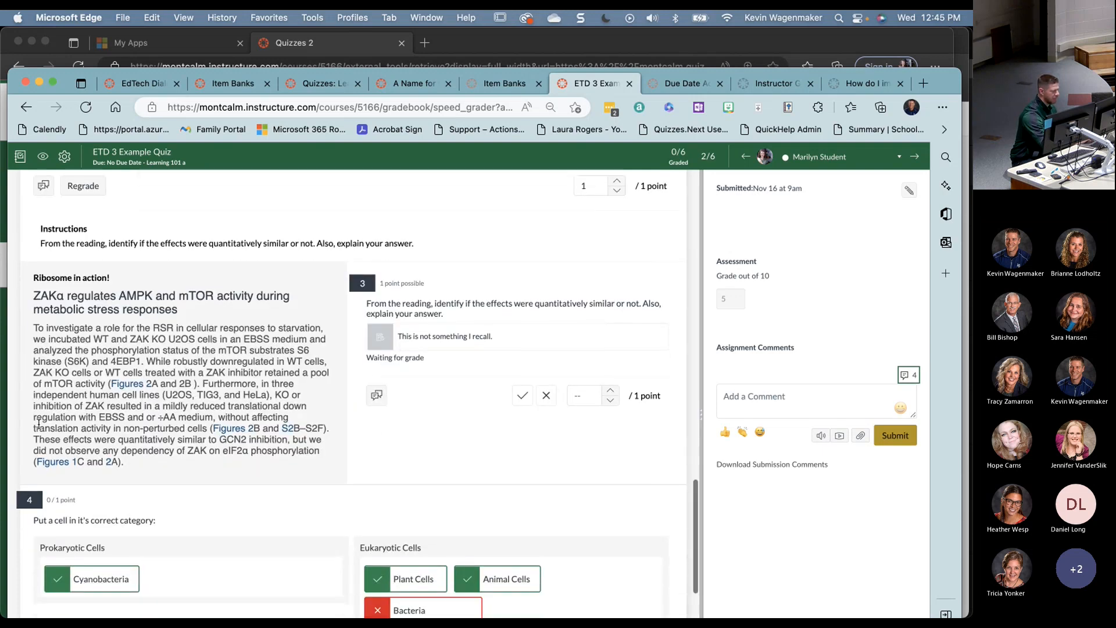
# - Mark question 3's written answer incorrect and add a comment on it
pyautogui.moveTo(494, 337); pyautogui.dragTo(409, 337)
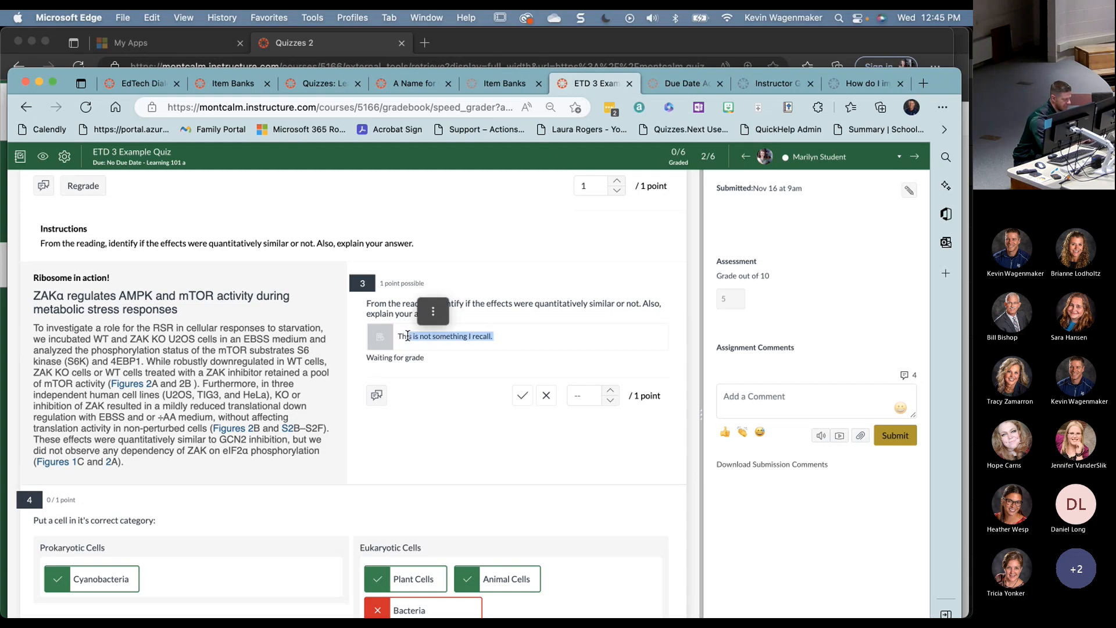
pyautogui.click(547, 396)
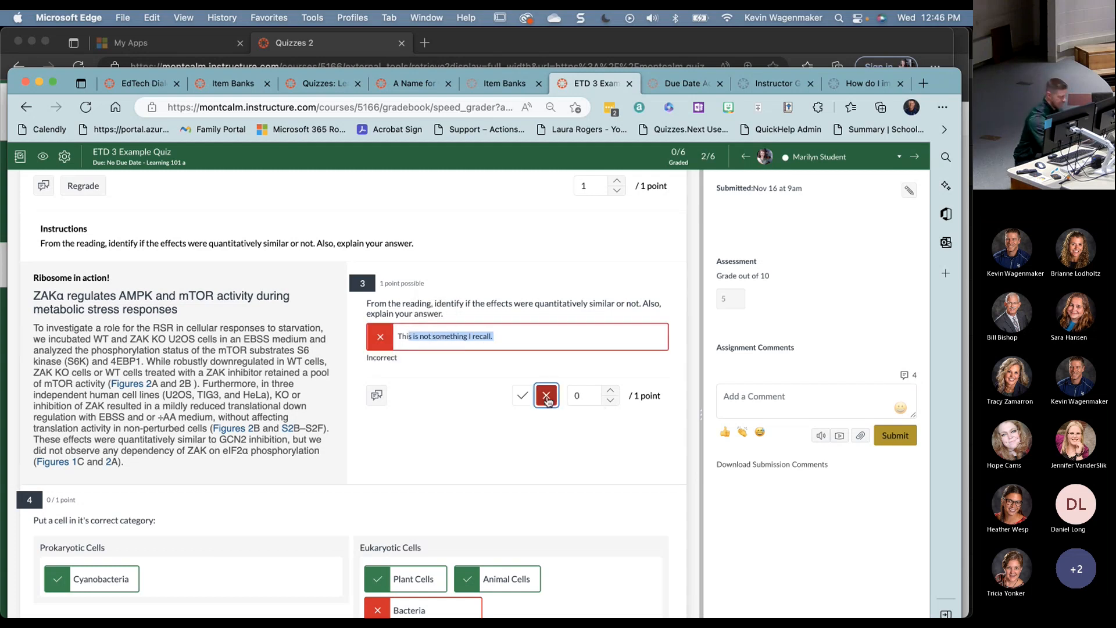
pyautogui.click(376, 396)
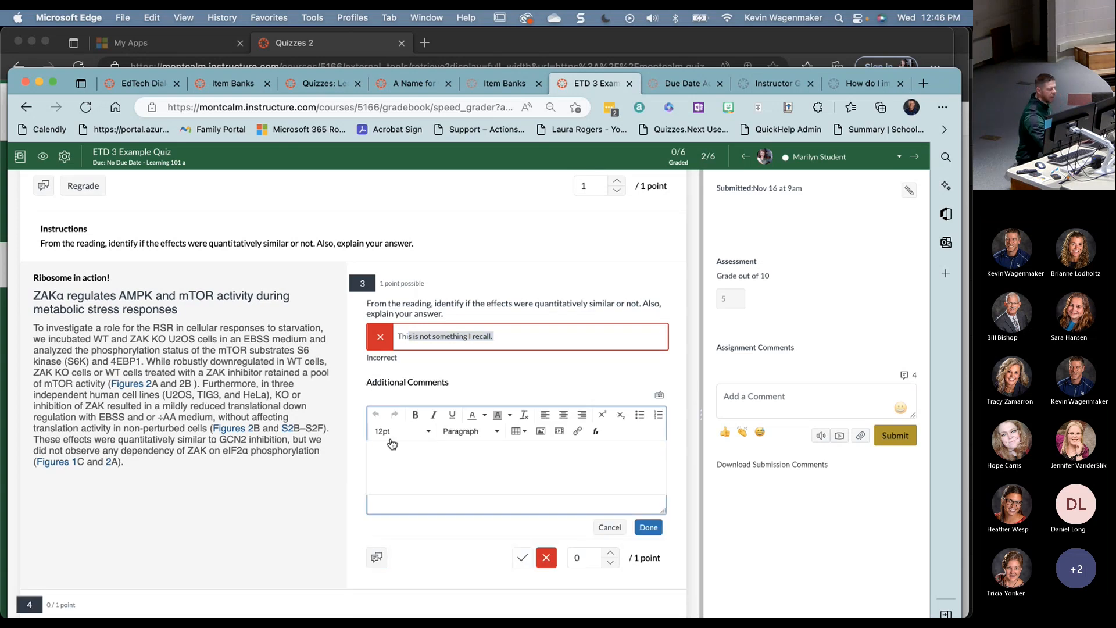
pyautogui.scroll(5, 392, 521)
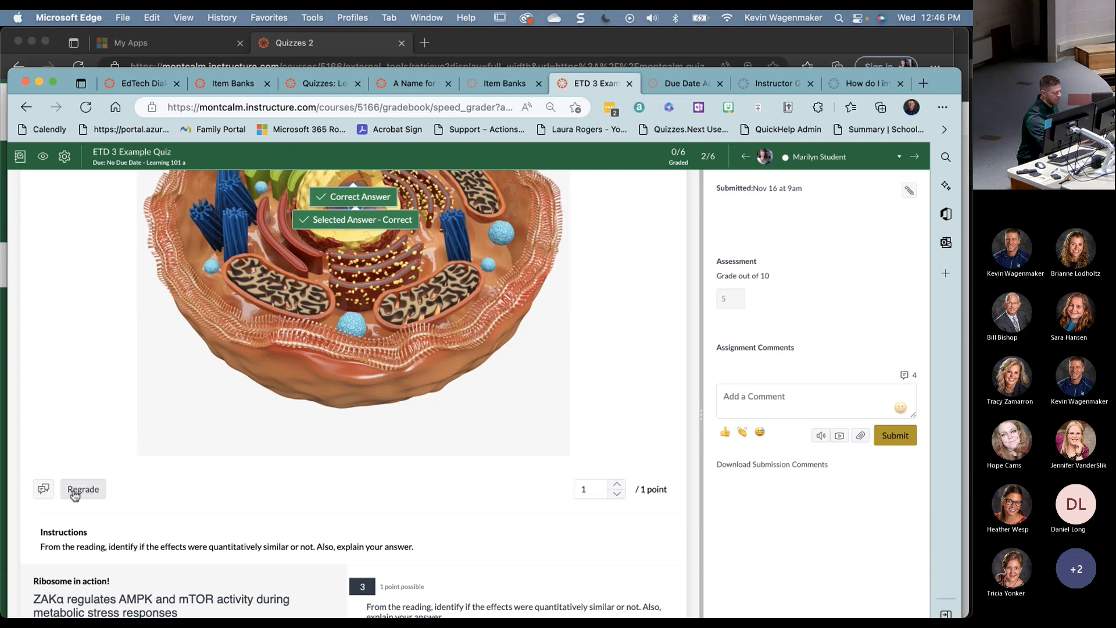
pyautogui.scroll(1, 228, 490)
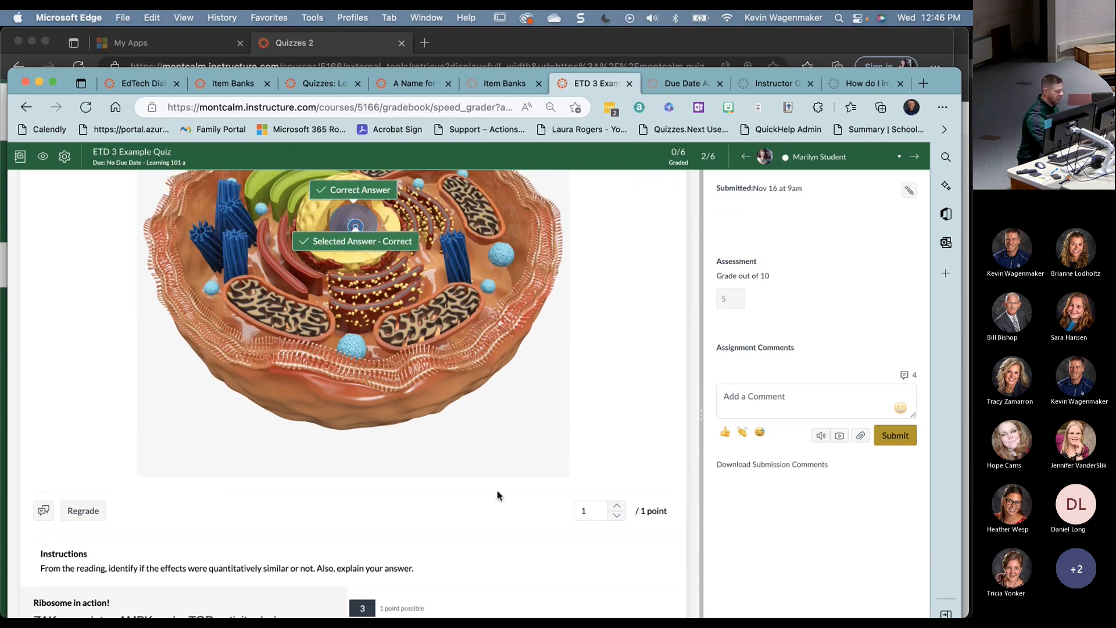
# - Set question 2's score to 0 and start regrading the hot spot question
pyautogui.click(618, 521)
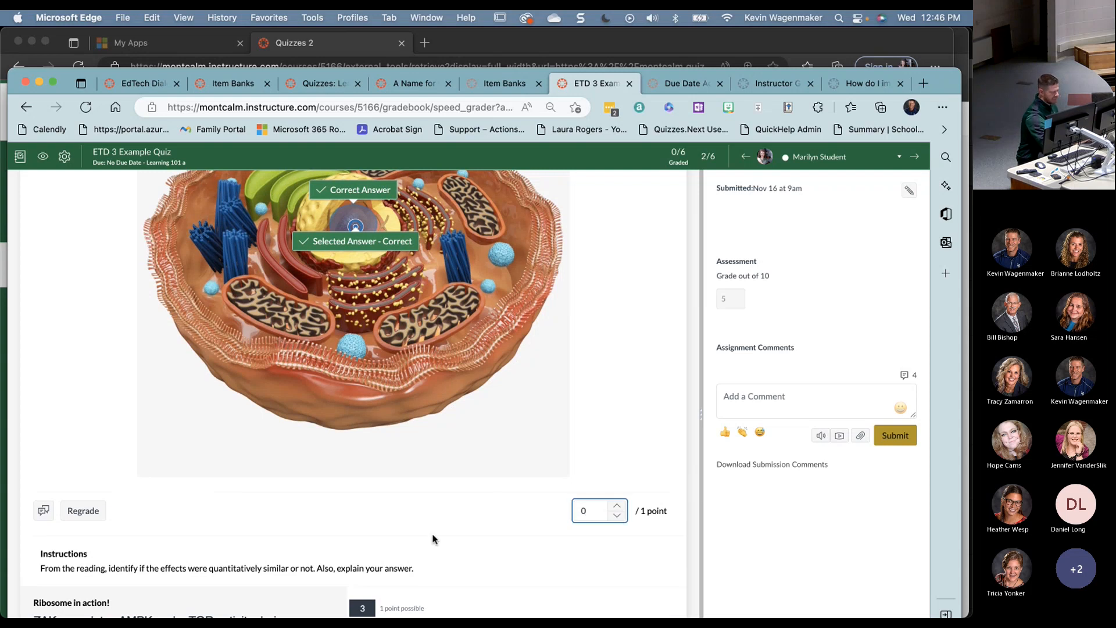
pyautogui.scroll(-4, 434, 535)
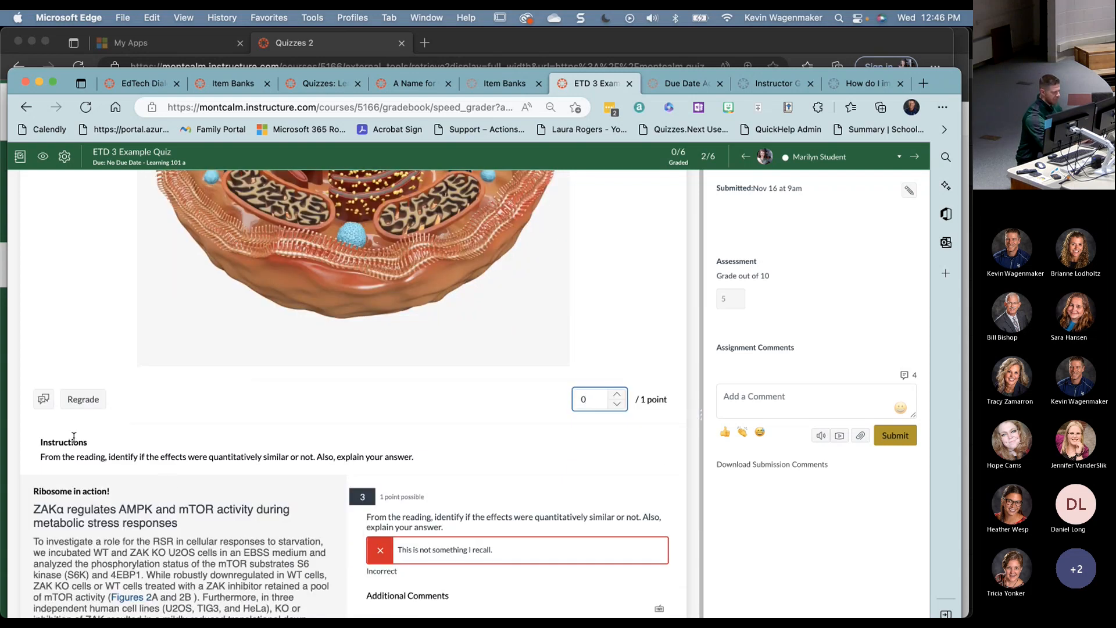
pyautogui.click(80, 401)
pyautogui.scroll(-10, 215, 476)
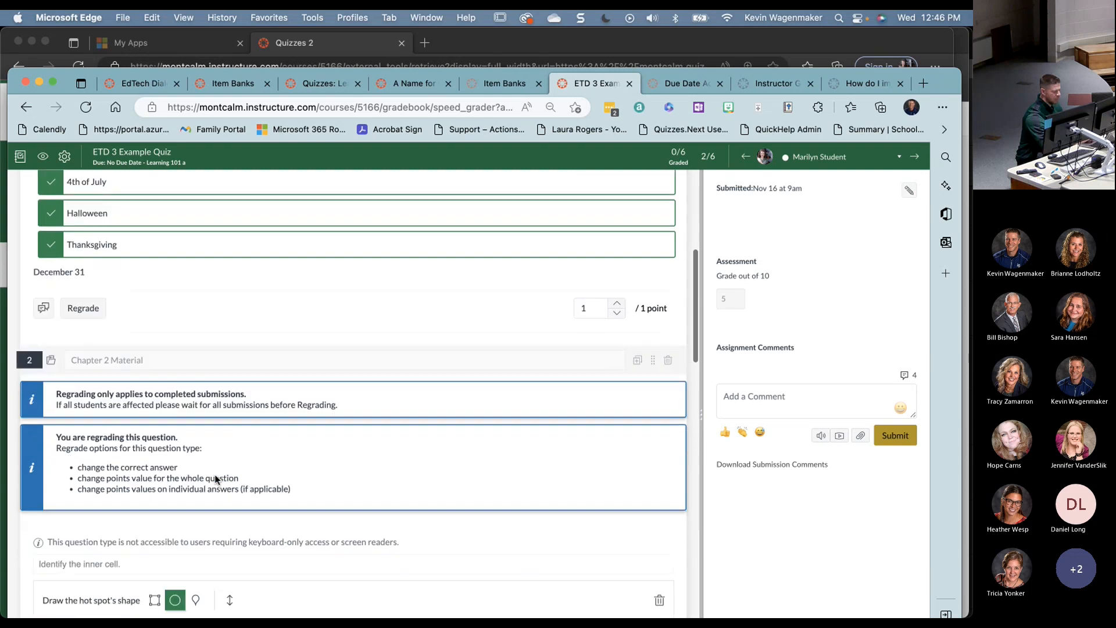
pyautogui.scroll(-15, 215, 475)
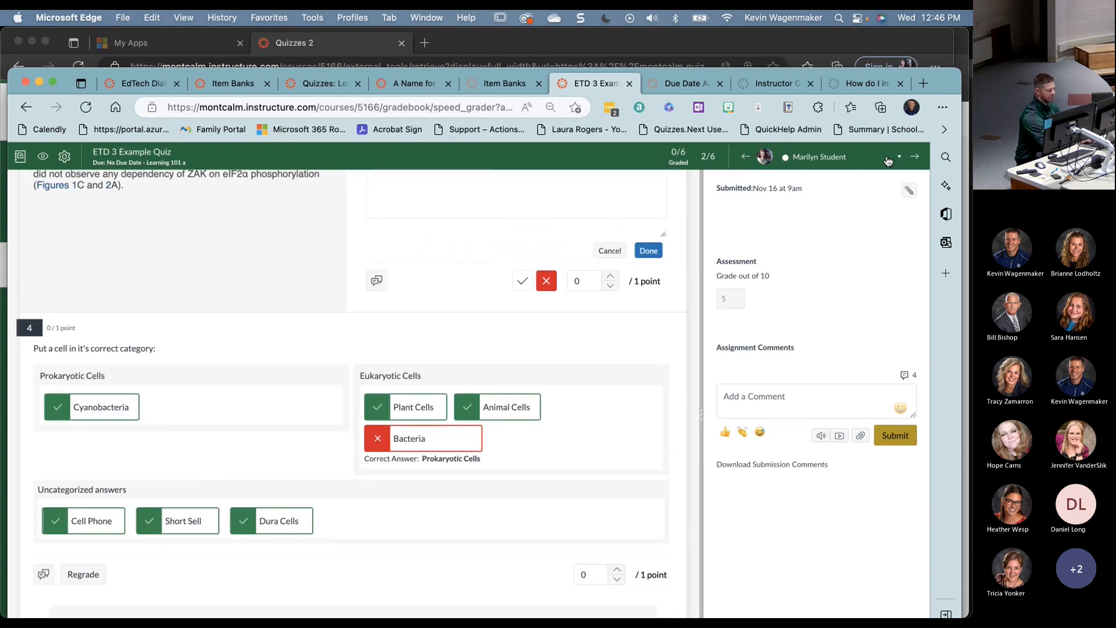
# - Show the student list, then return to the browser's course Quizzes list
pyautogui.click(890, 158)
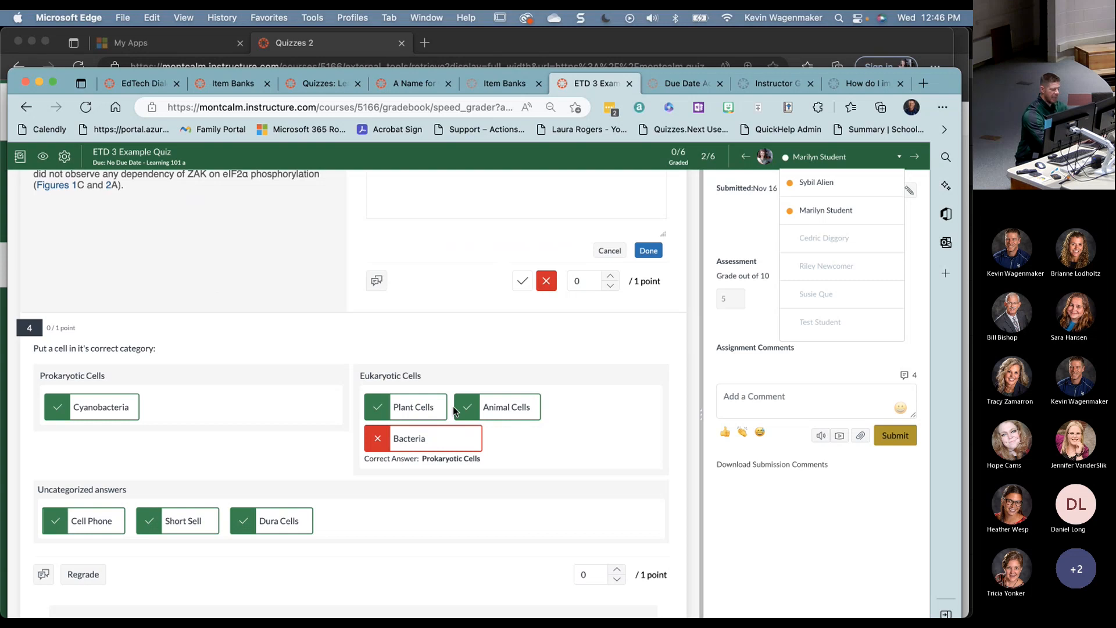
pyautogui.press('super+Tab')
pyautogui.press('super+Tab')
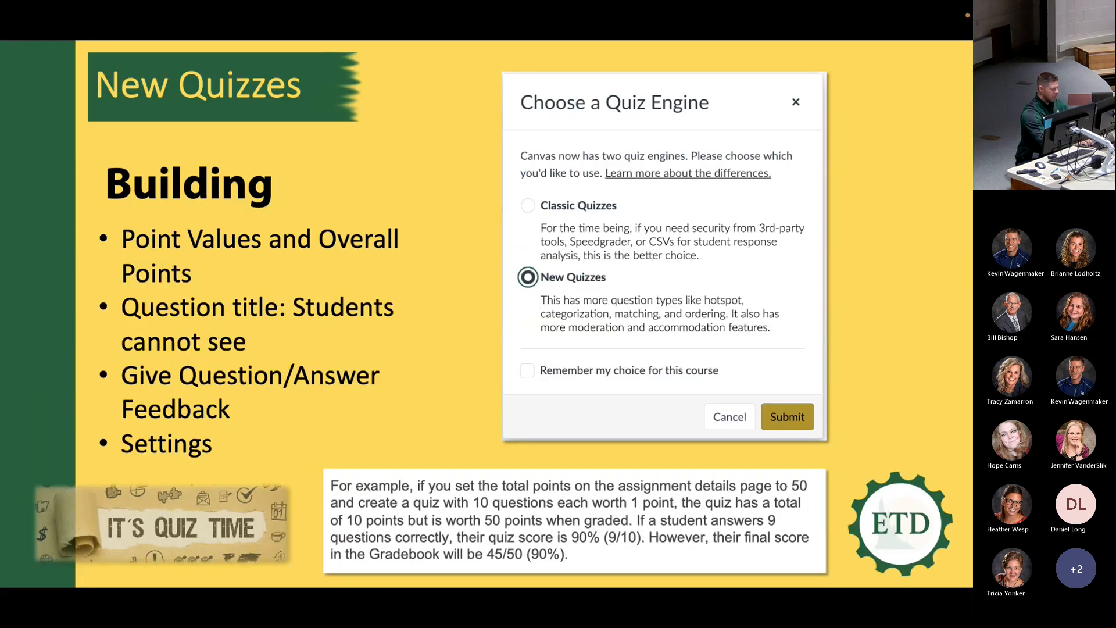
pyautogui.press('super+Tab')
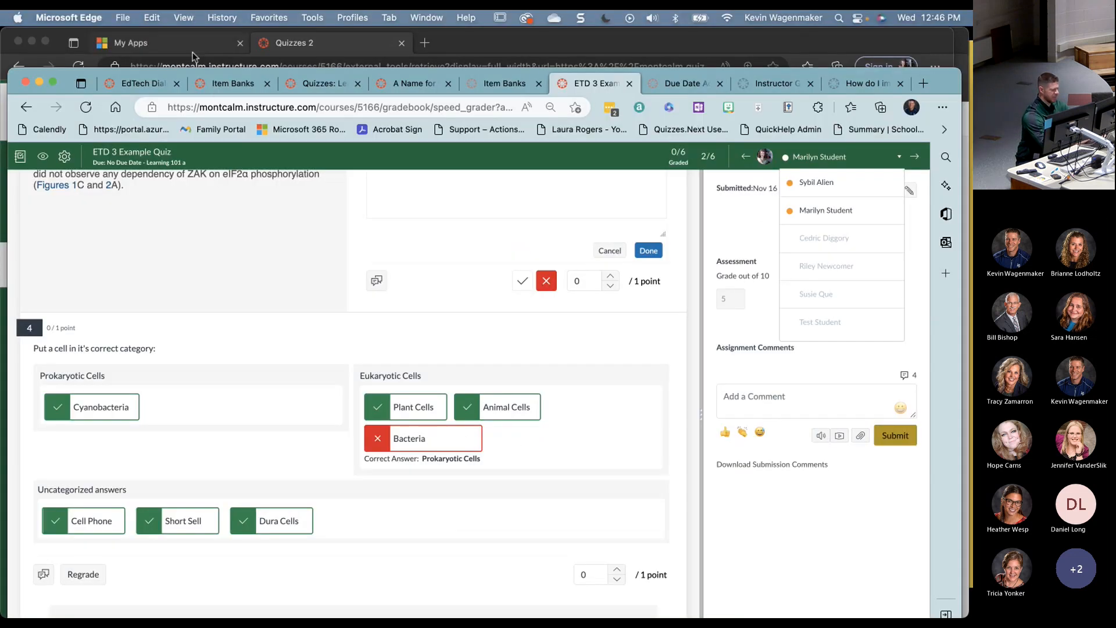
pyautogui.click(216, 92)
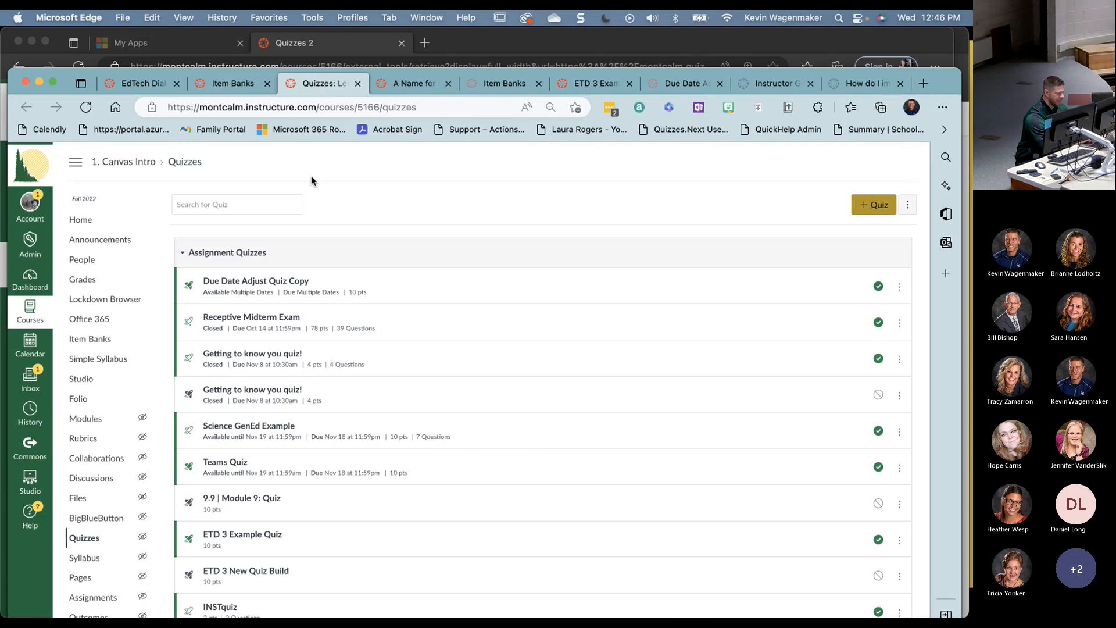
# - Check the SpeedGrader, item bank and Quizzes tabs, then open the quiz's Reports page
pyautogui.click(417, 83)
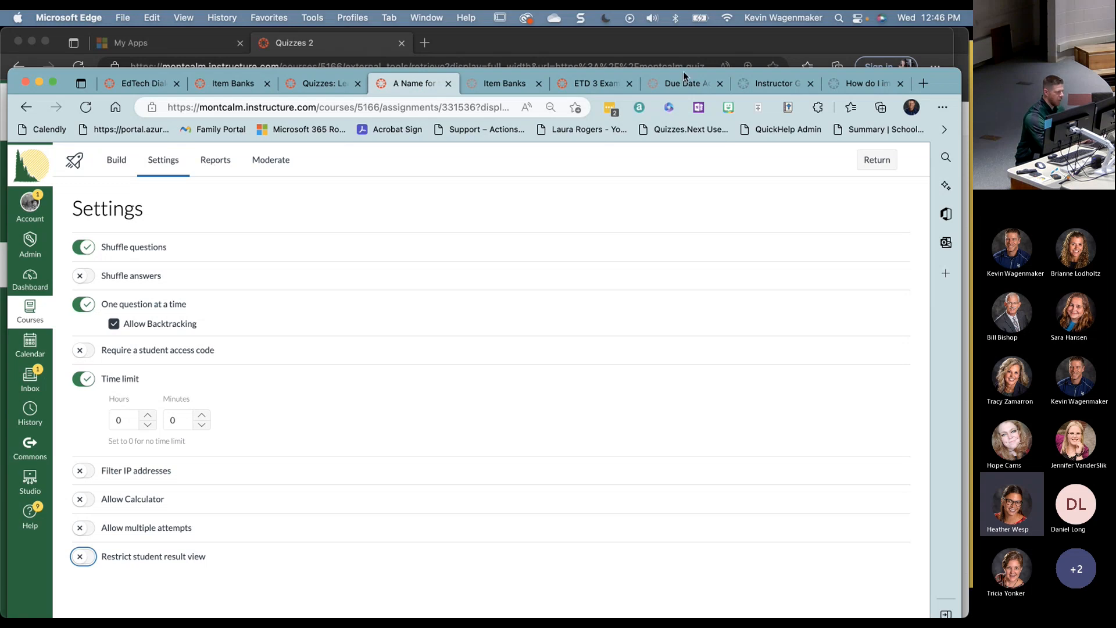
pyautogui.click(591, 83)
pyautogui.scroll(-3, 493, 419)
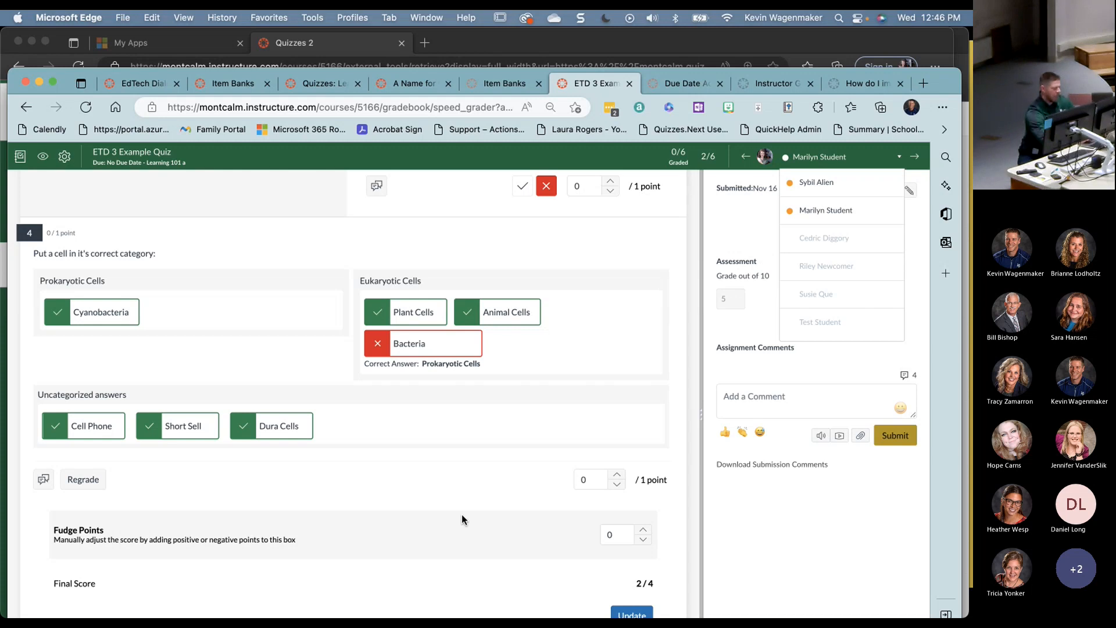
pyautogui.click(493, 83)
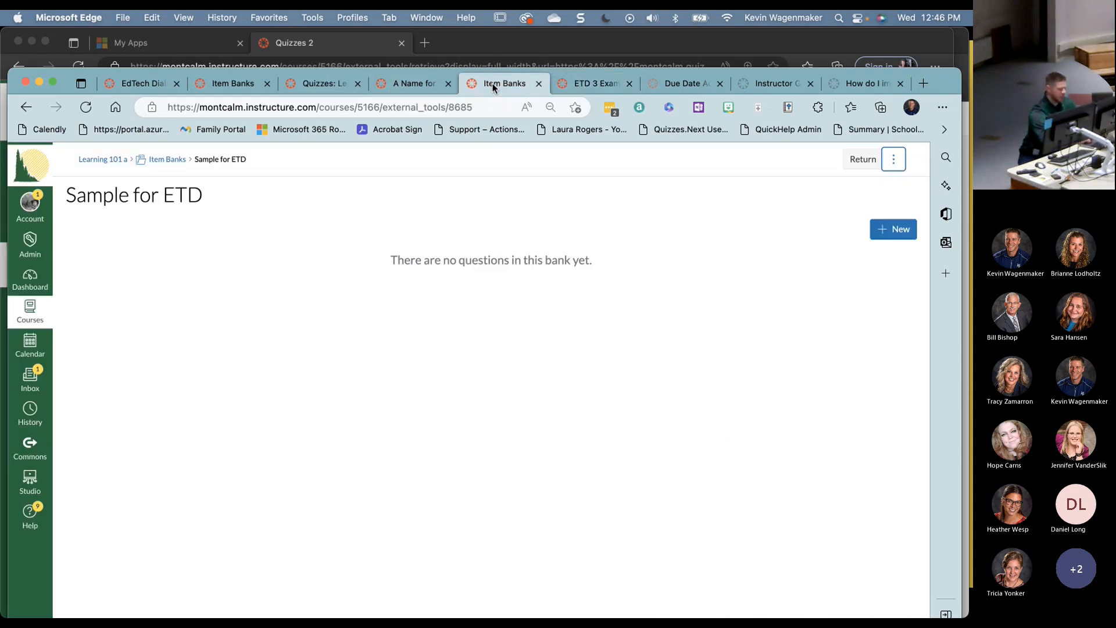
pyautogui.click(324, 85)
pyautogui.click(414, 83)
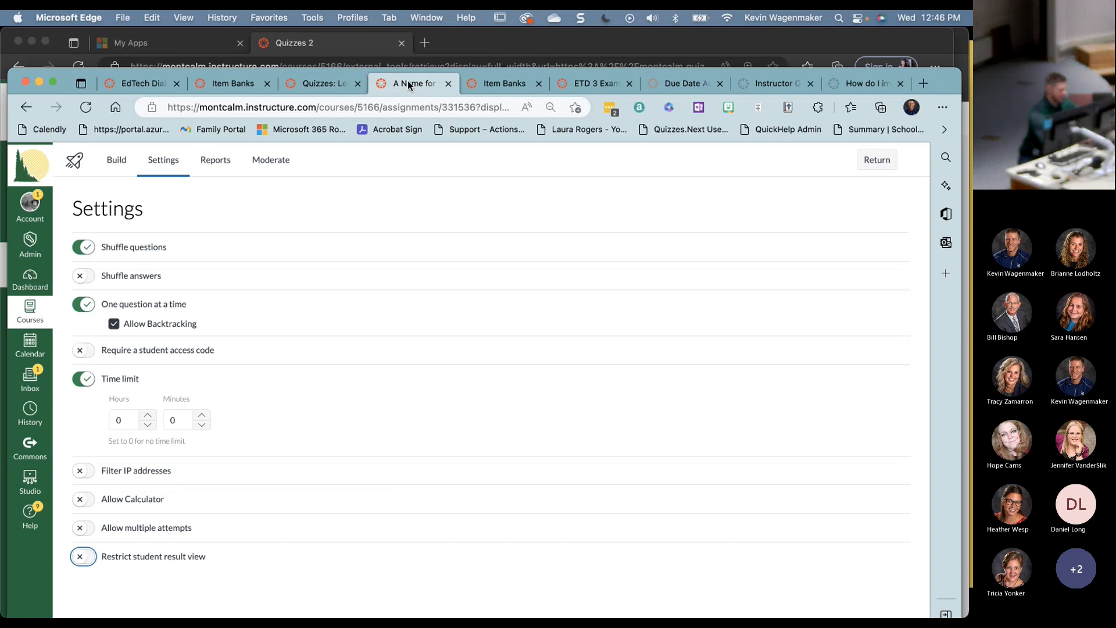
pyautogui.click(222, 162)
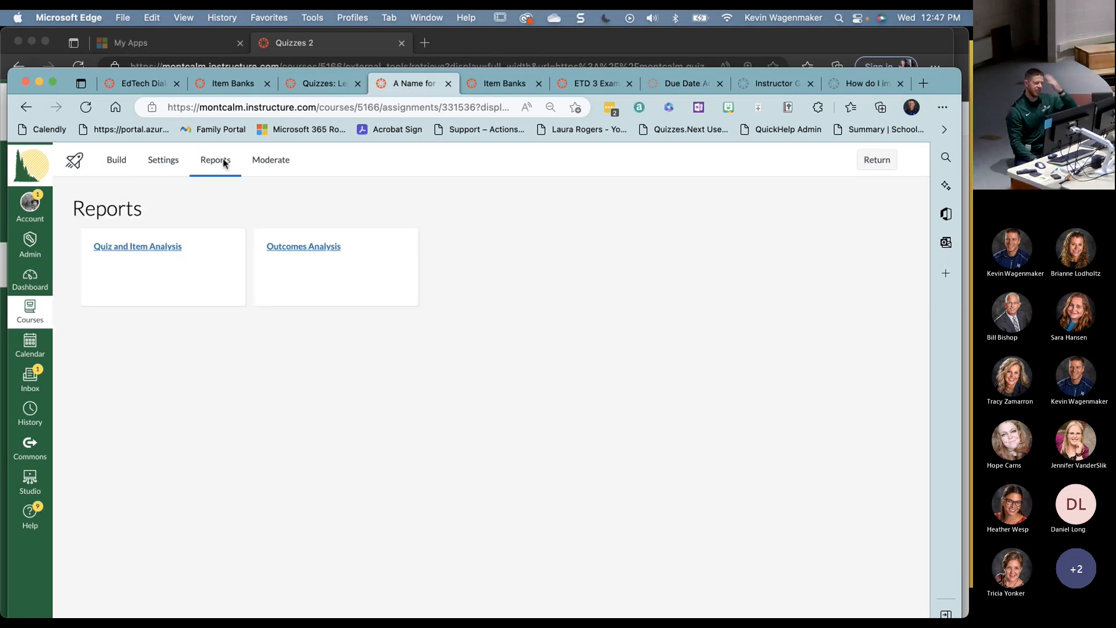
# - Confirm Quiz and Item Analysis has no reports yet, then open the Moderate tab
pyautogui.click(164, 249)
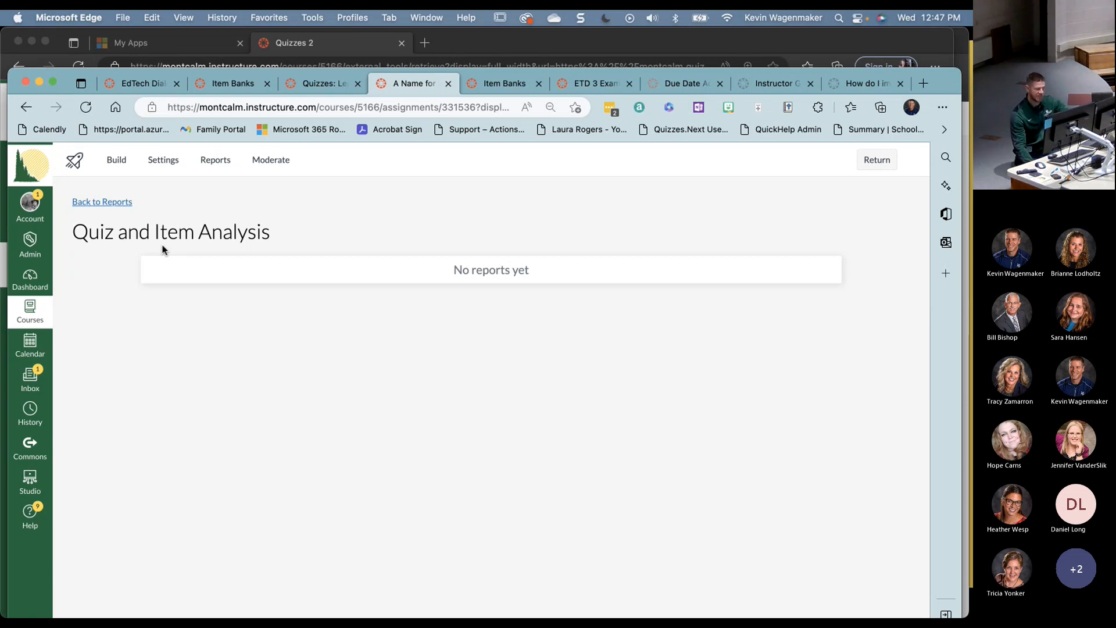
pyautogui.click(201, 159)
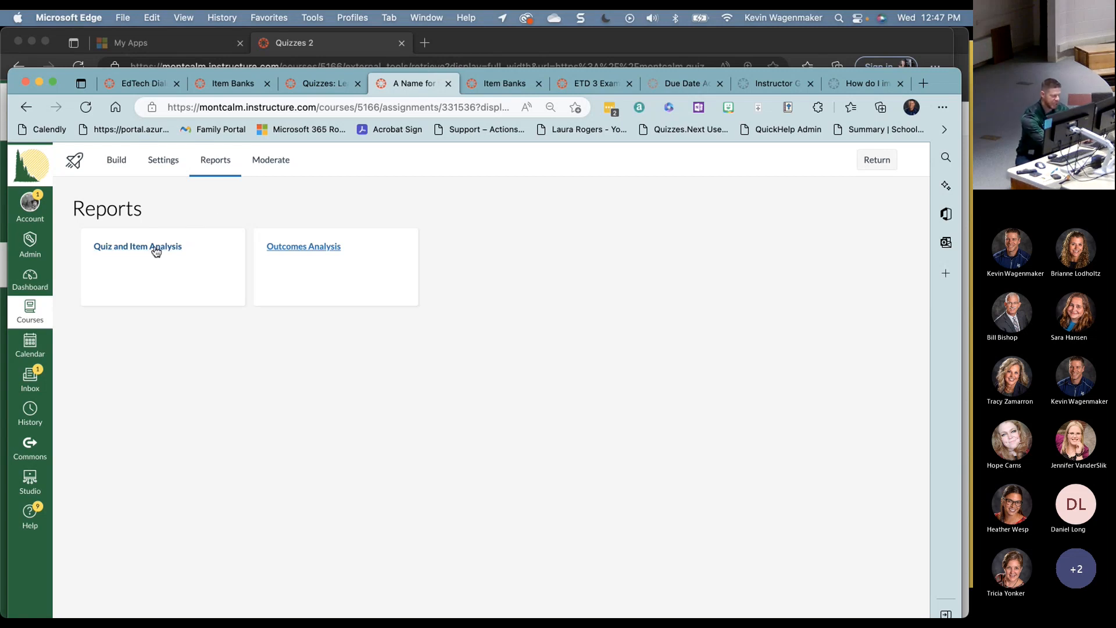
pyautogui.click(270, 160)
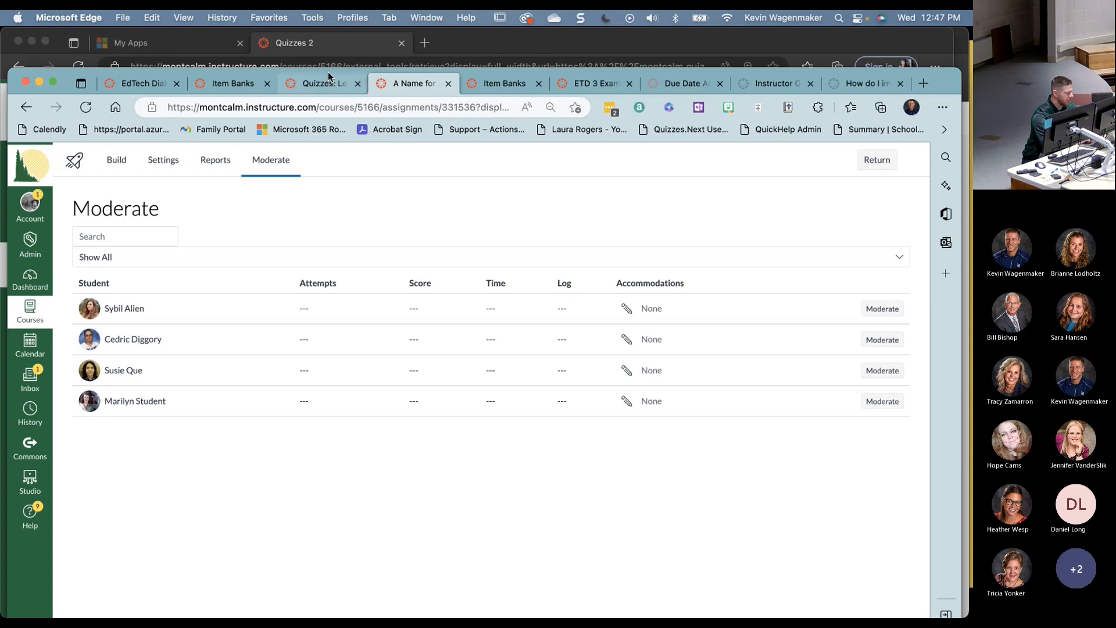
# - From the Quizzes list, open ETD 3 Example Quiz in Build and go to its Moderate tab
pyautogui.click(320, 84)
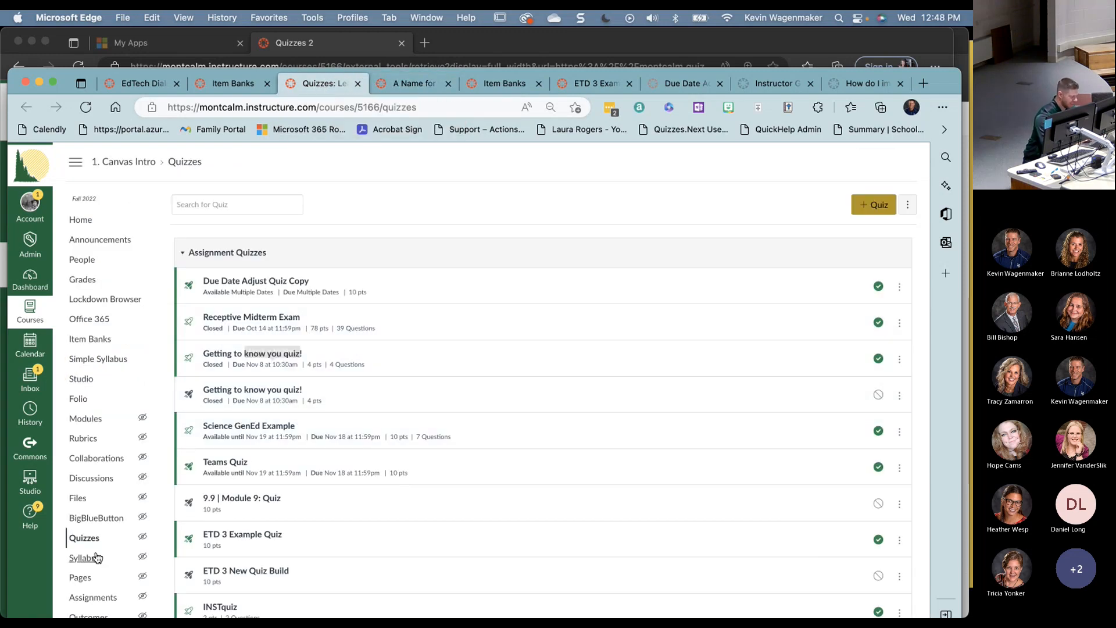
pyautogui.scroll(-4, 251, 393)
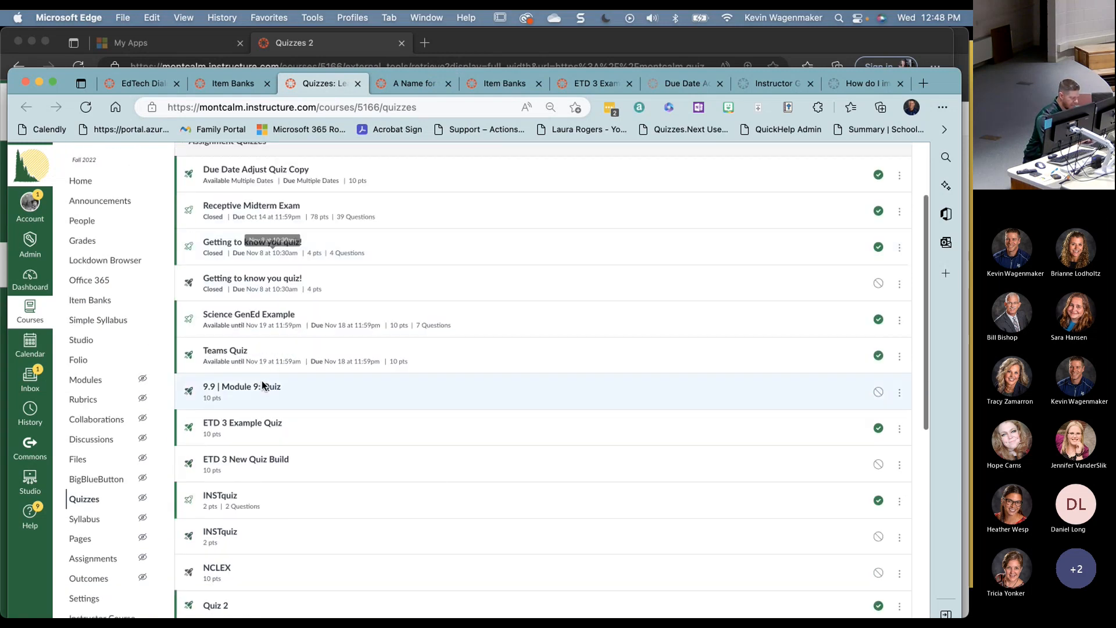
pyautogui.click(261, 424)
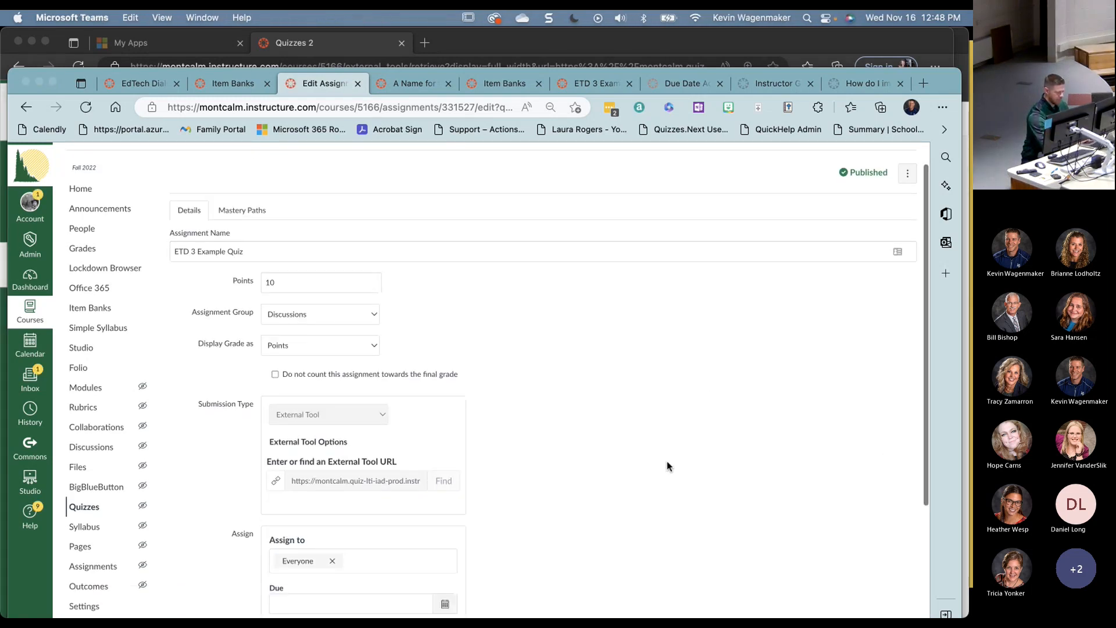
pyautogui.scroll(-5, 667, 466)
pyautogui.click(893, 505)
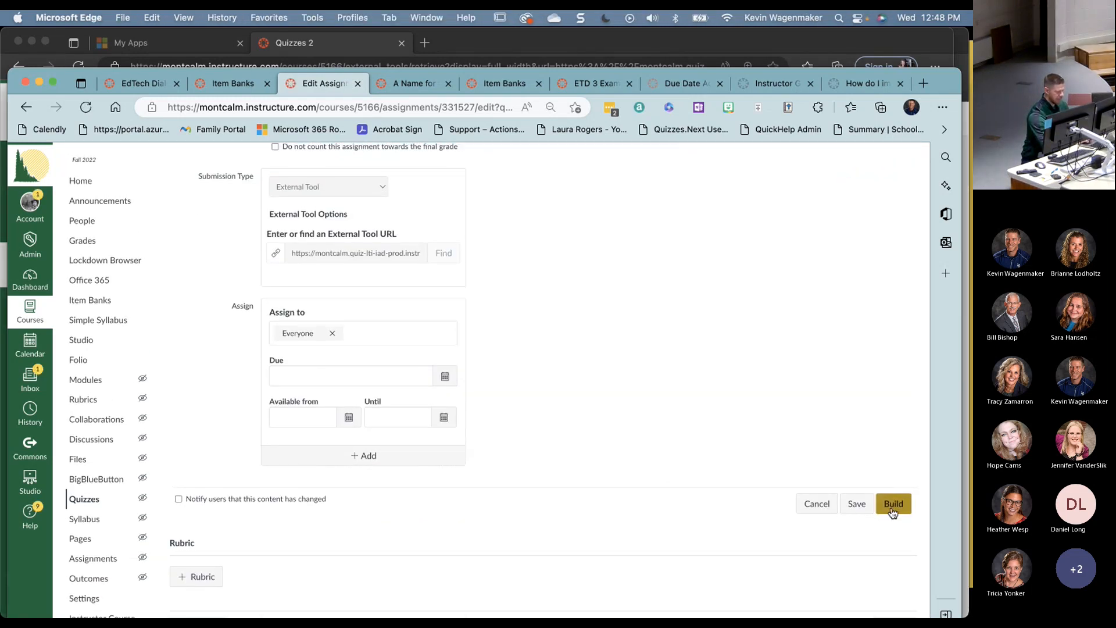
pyautogui.click(893, 506)
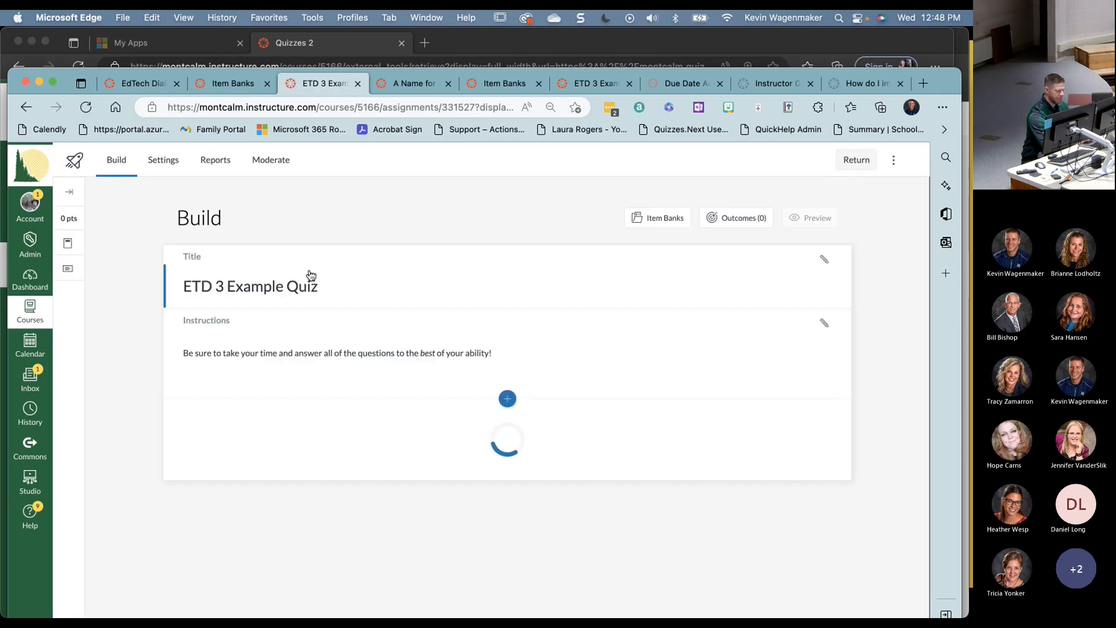
pyautogui.click(276, 160)
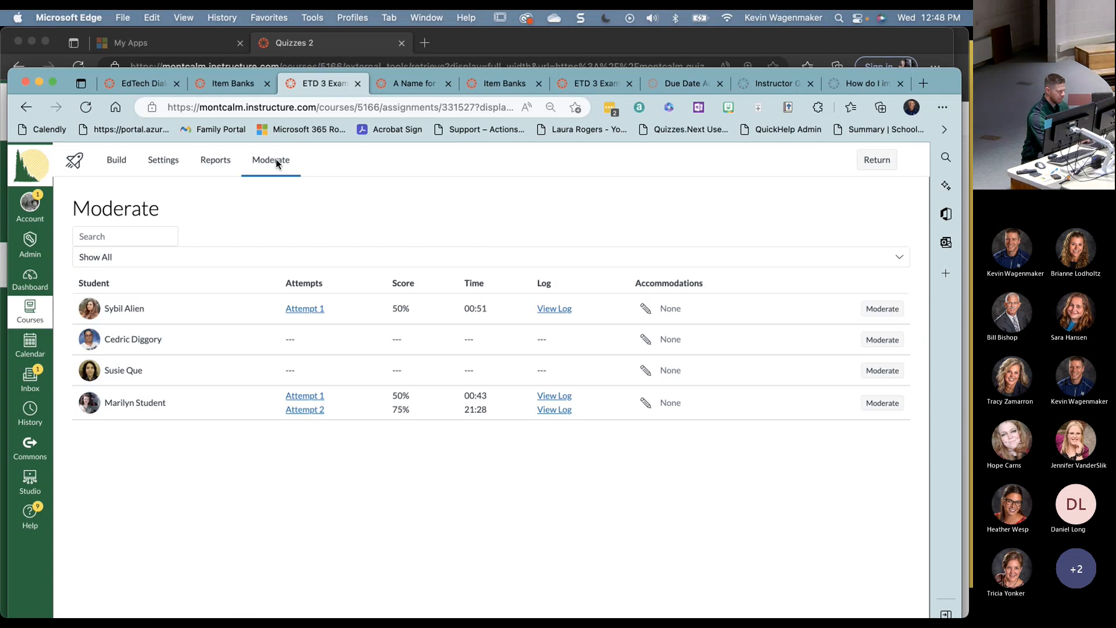
pyautogui.click(858, 402)
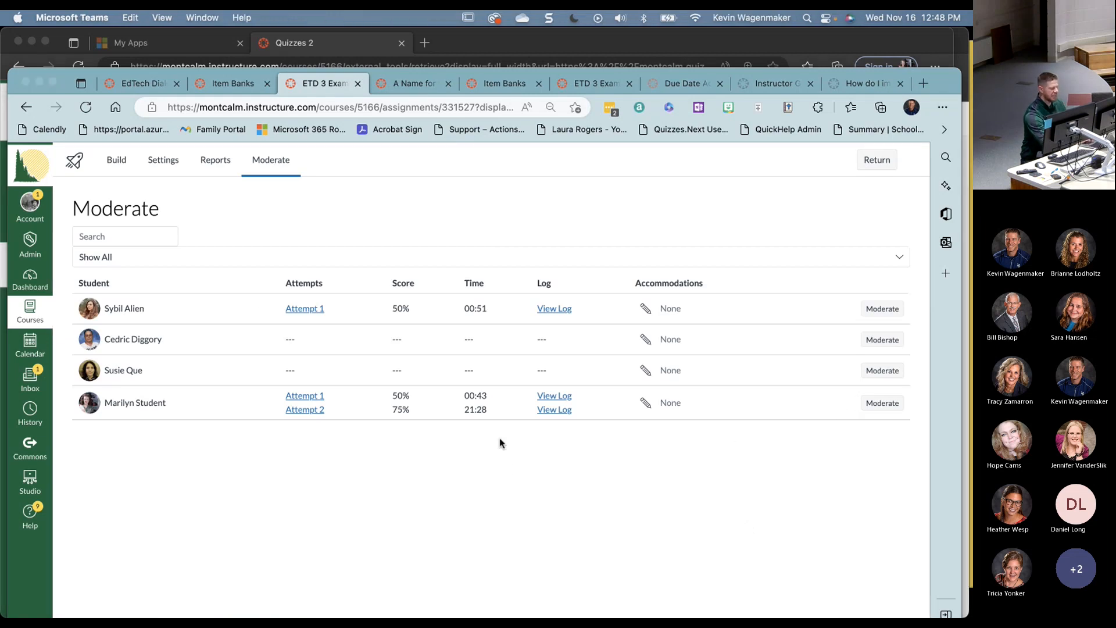
pyautogui.click(557, 309)
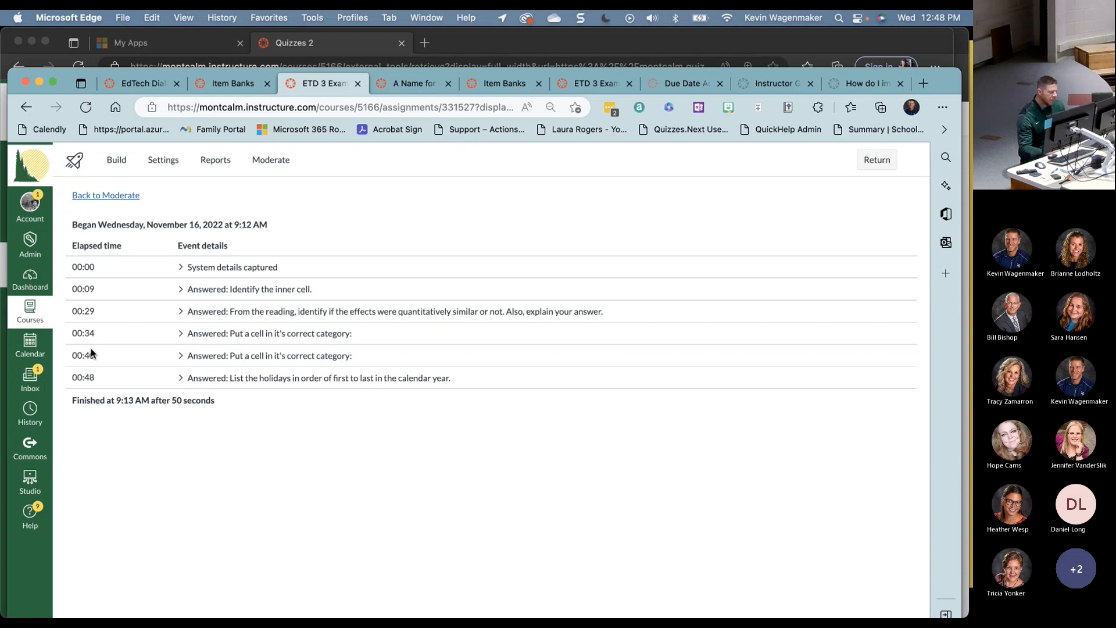
pyautogui.click(121, 196)
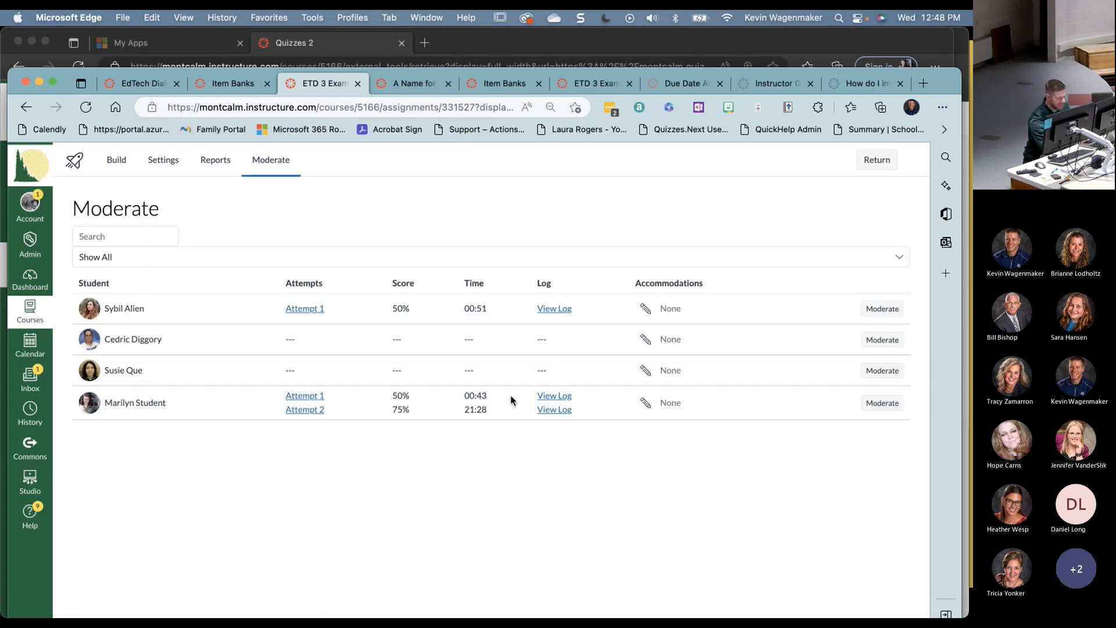
pyautogui.click(646, 310)
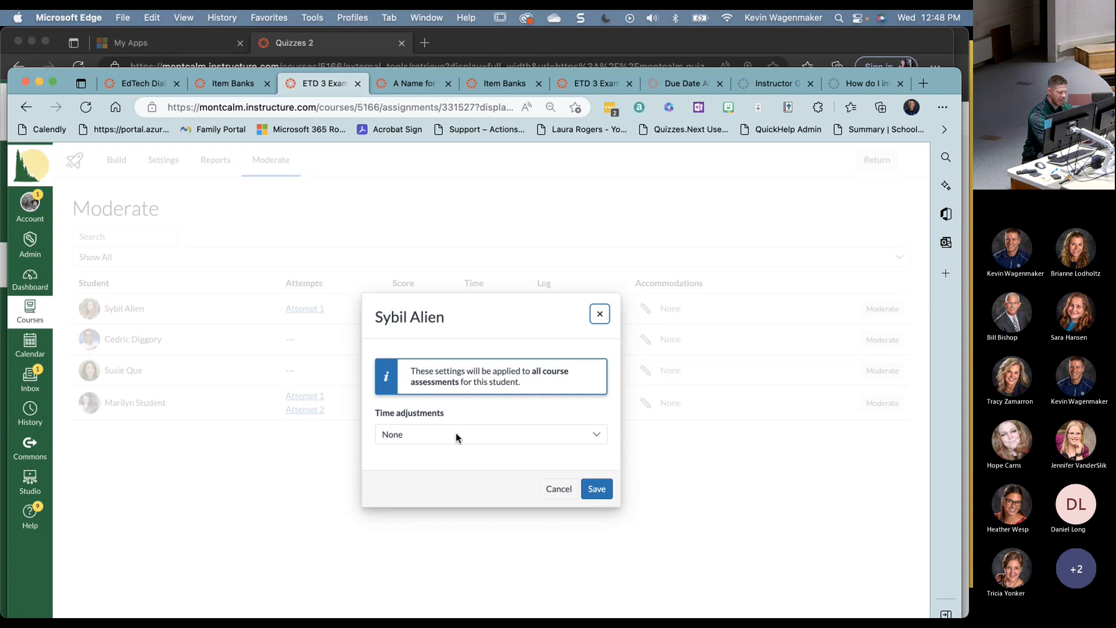
pyautogui.moveTo(411, 370); pyautogui.dragTo(560, 378)
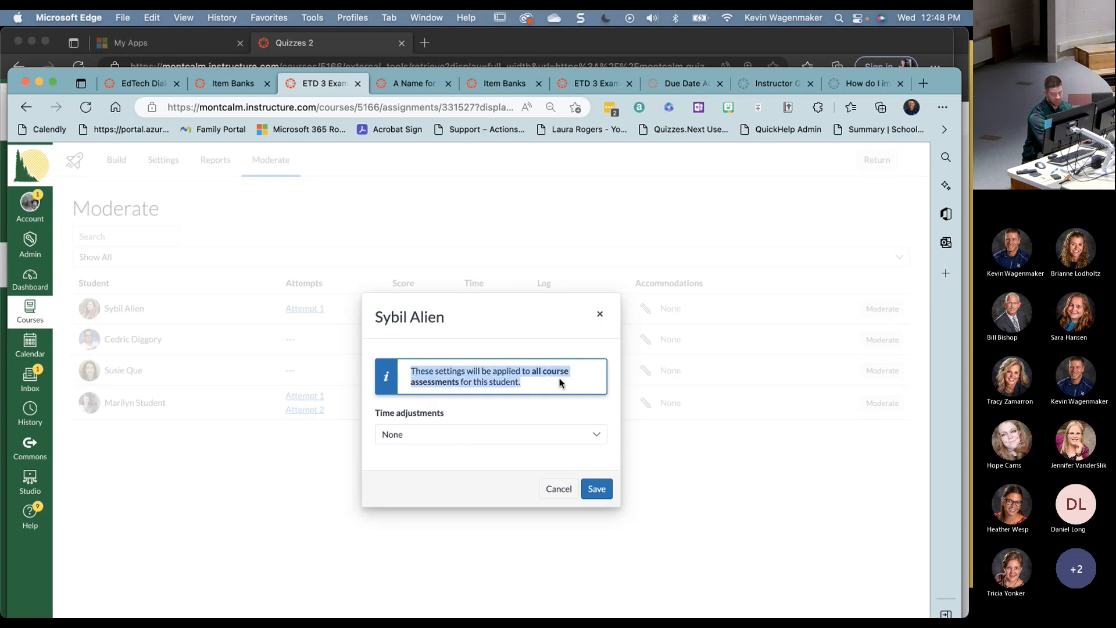
pyautogui.click(449, 433)
pyautogui.click(600, 314)
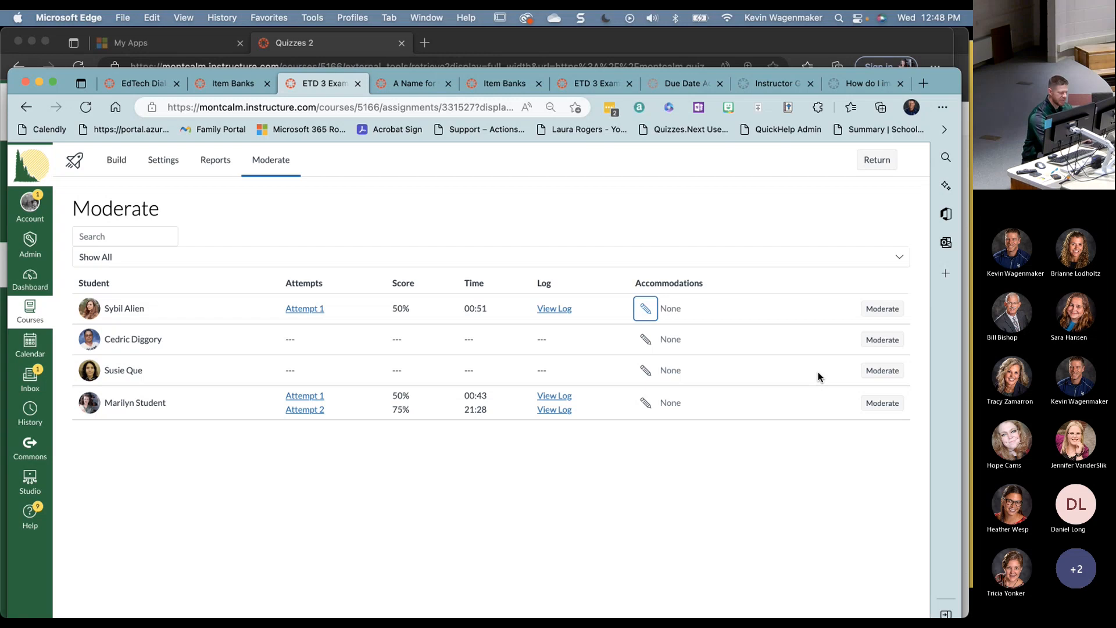
# - Set Additional Attempts to 1 for the first student, close the panel, and switch to Teams
pyautogui.click(890, 308)
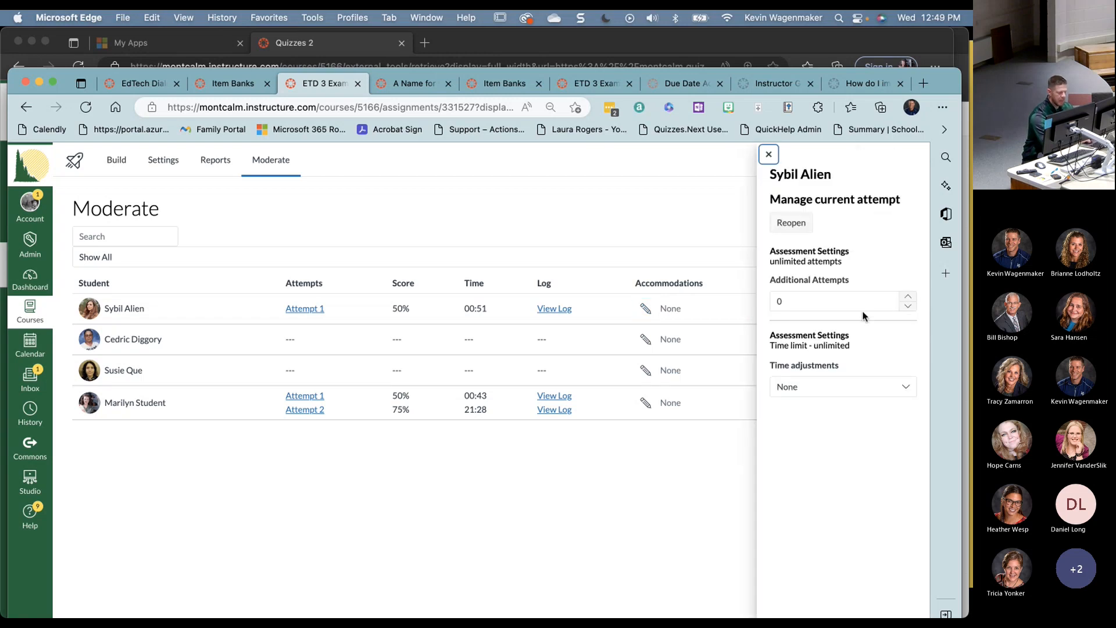
pyautogui.click(908, 297)
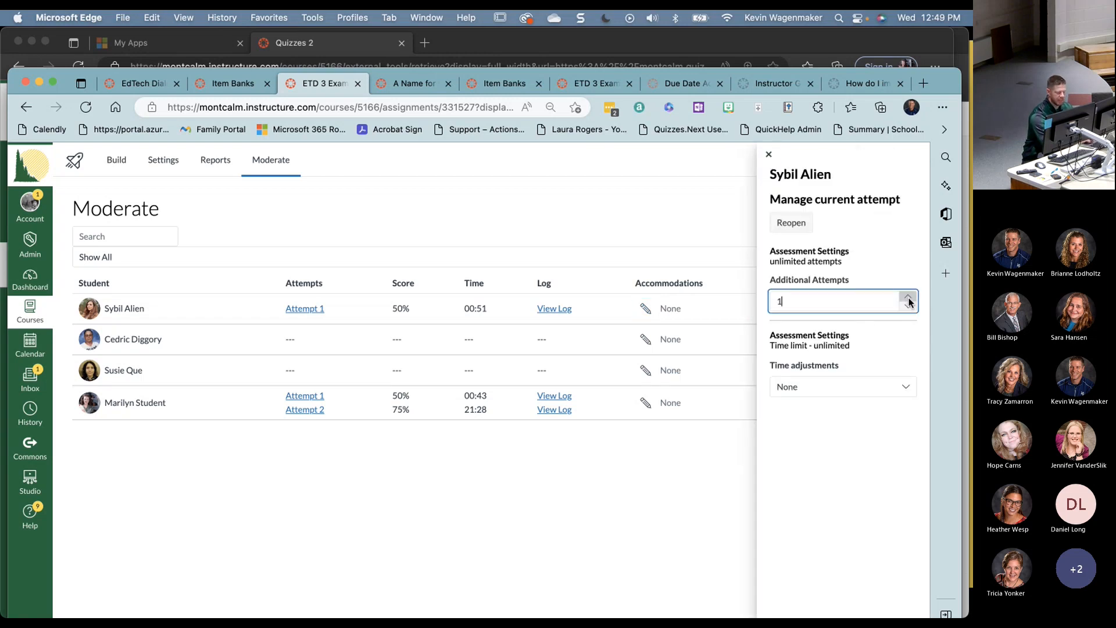
pyautogui.click(910, 388)
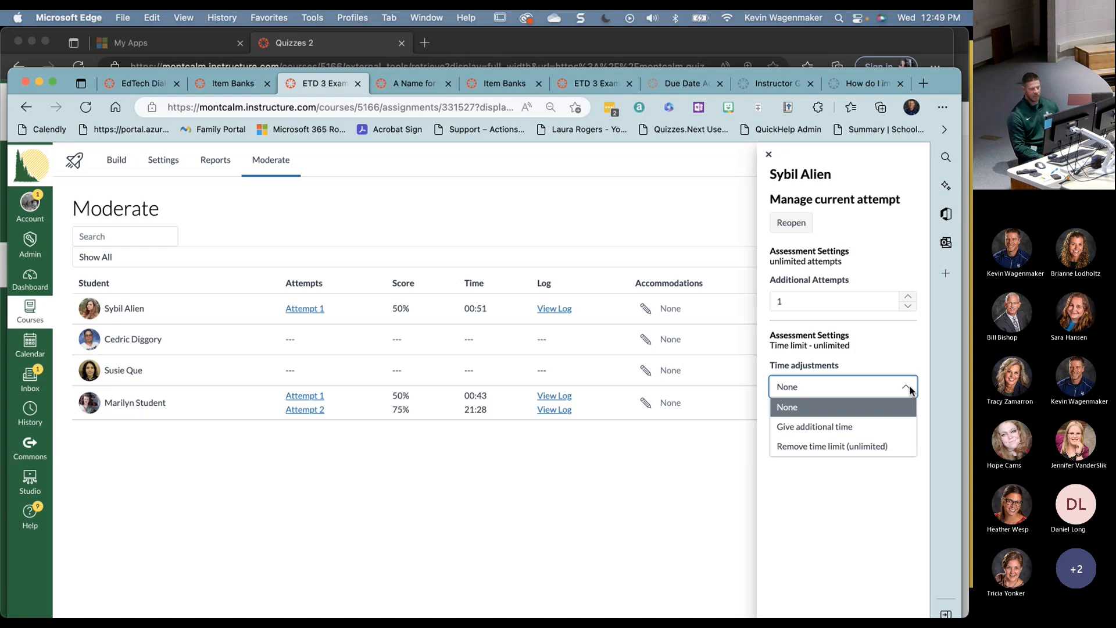
pyautogui.click(618, 450)
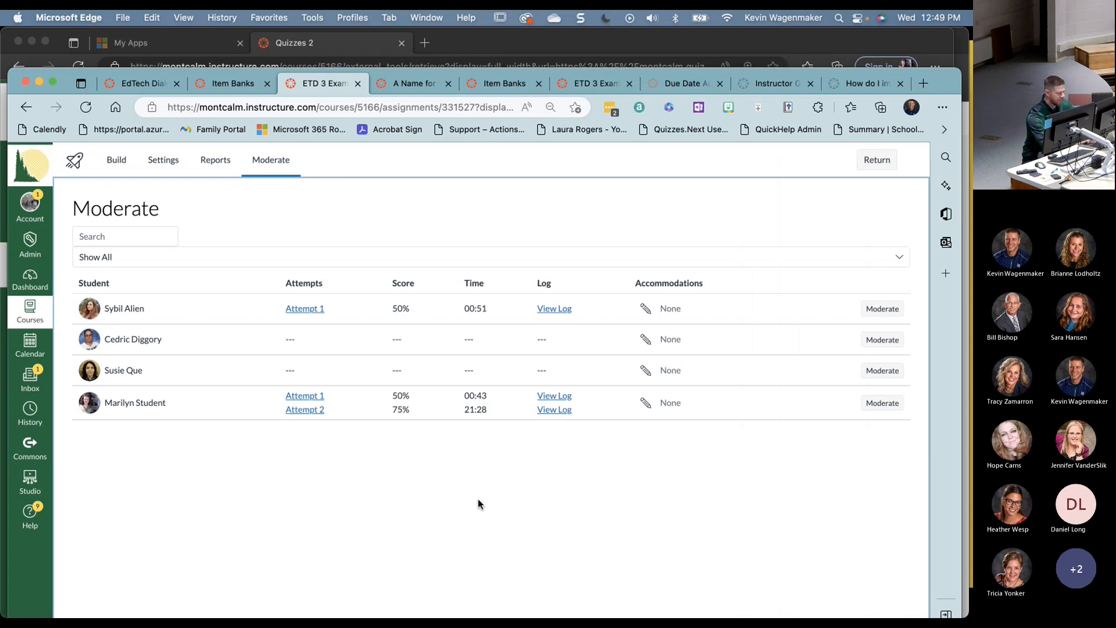
pyautogui.press('super+Tab')
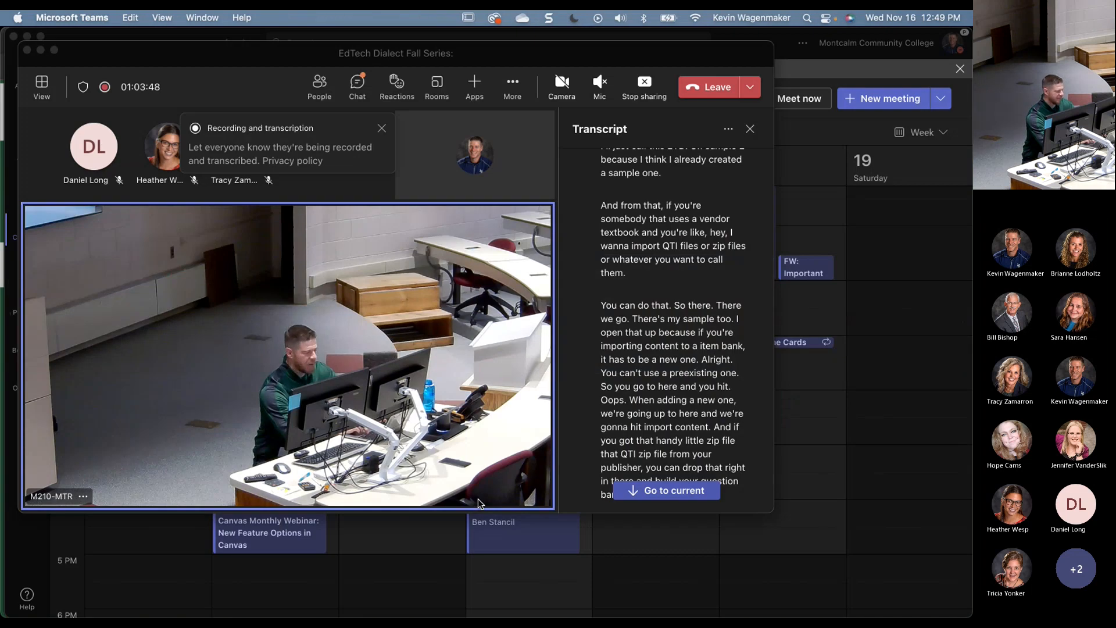
# - Advance the PowerPoint slides past Data Collection, Quiz Printing and Roadmap to the New Quizzes Current/Soon slide
pyautogui.press('super+Tab')
pyautogui.press('Tab')
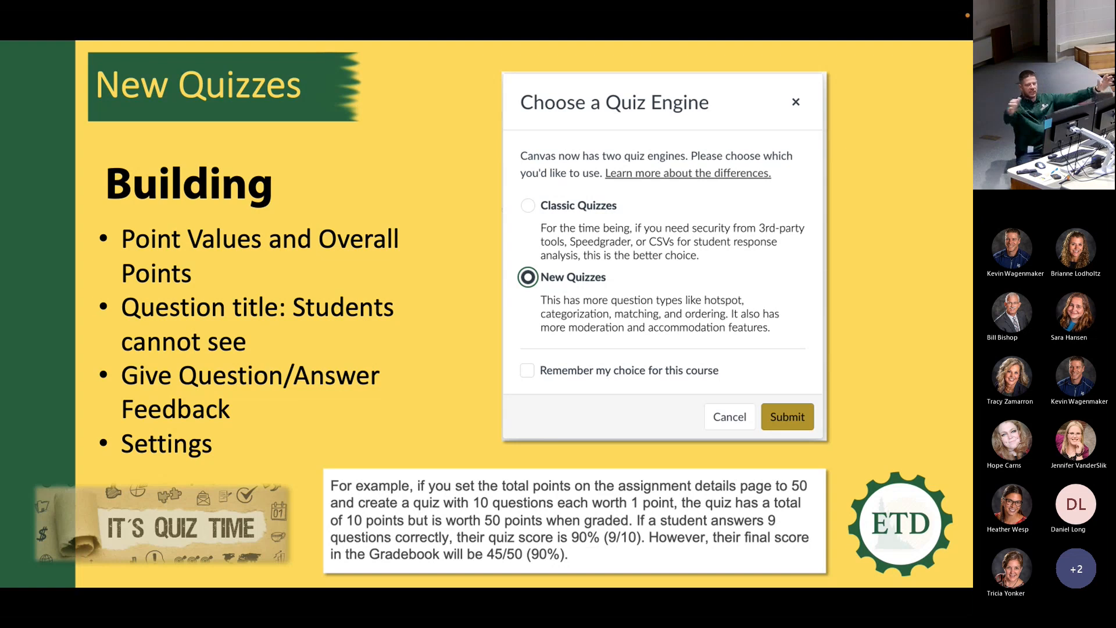
pyautogui.click(478, 499)
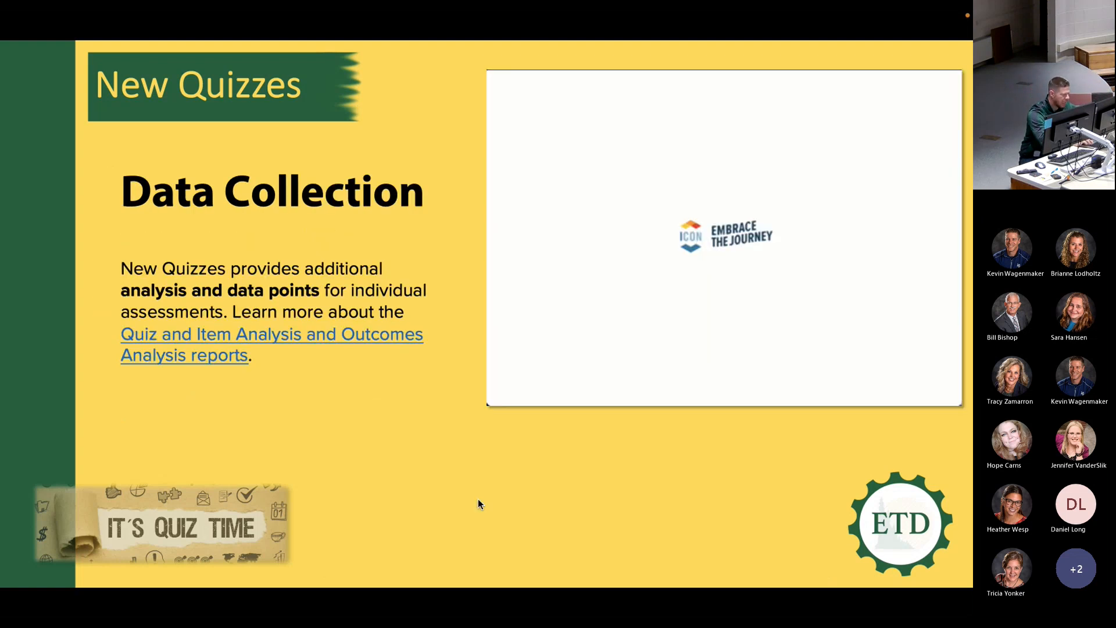
pyautogui.click(478, 499)
pyautogui.click(478, 500)
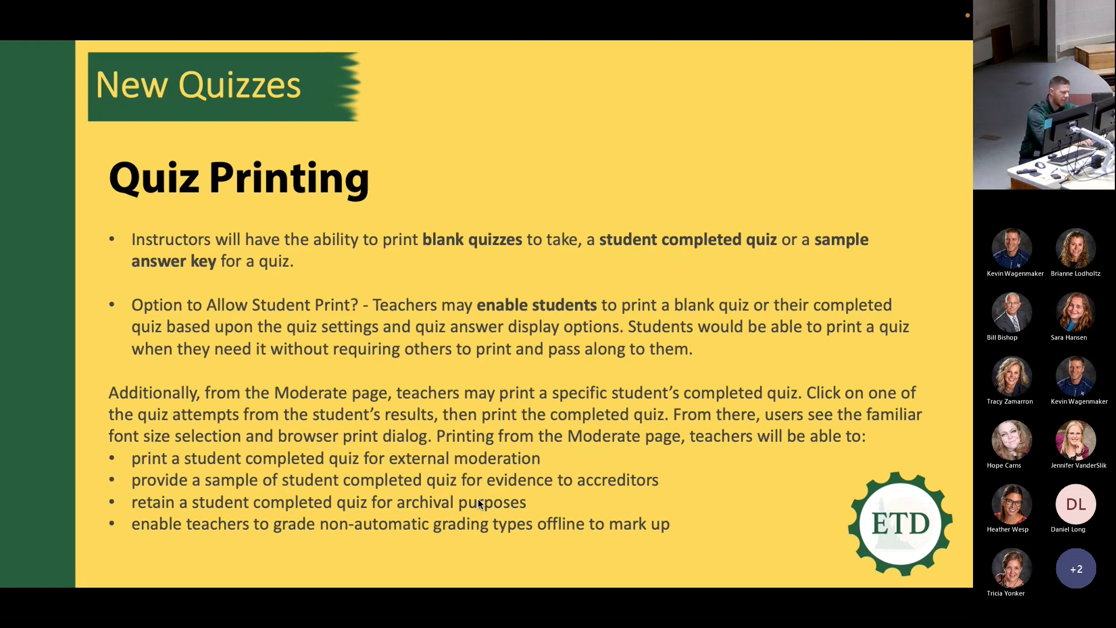
pyautogui.click(479, 504)
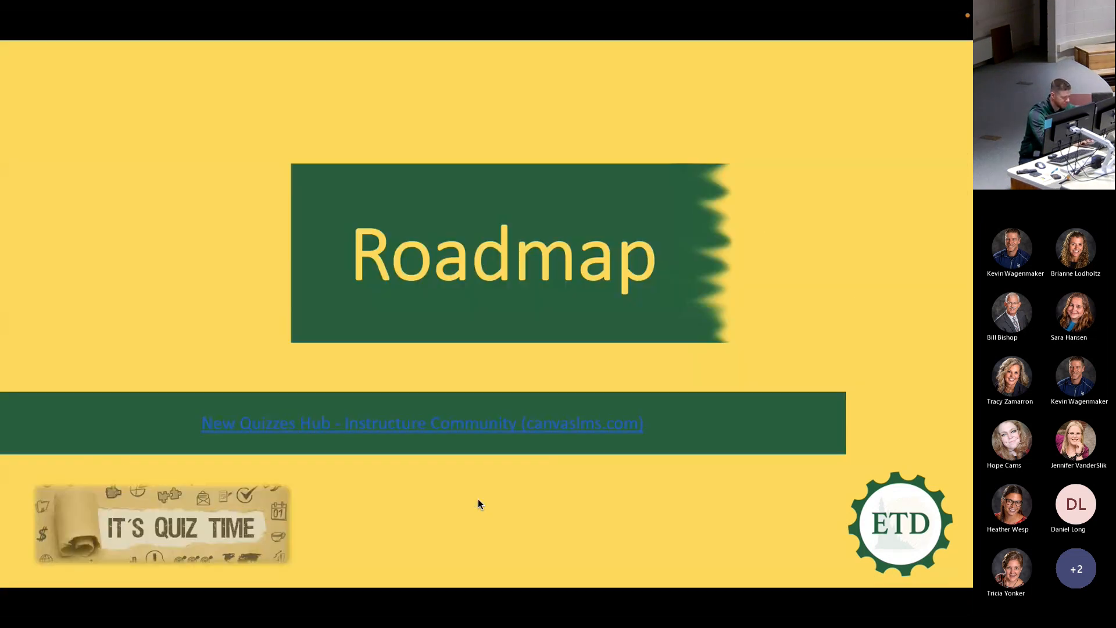
pyautogui.click(478, 500)
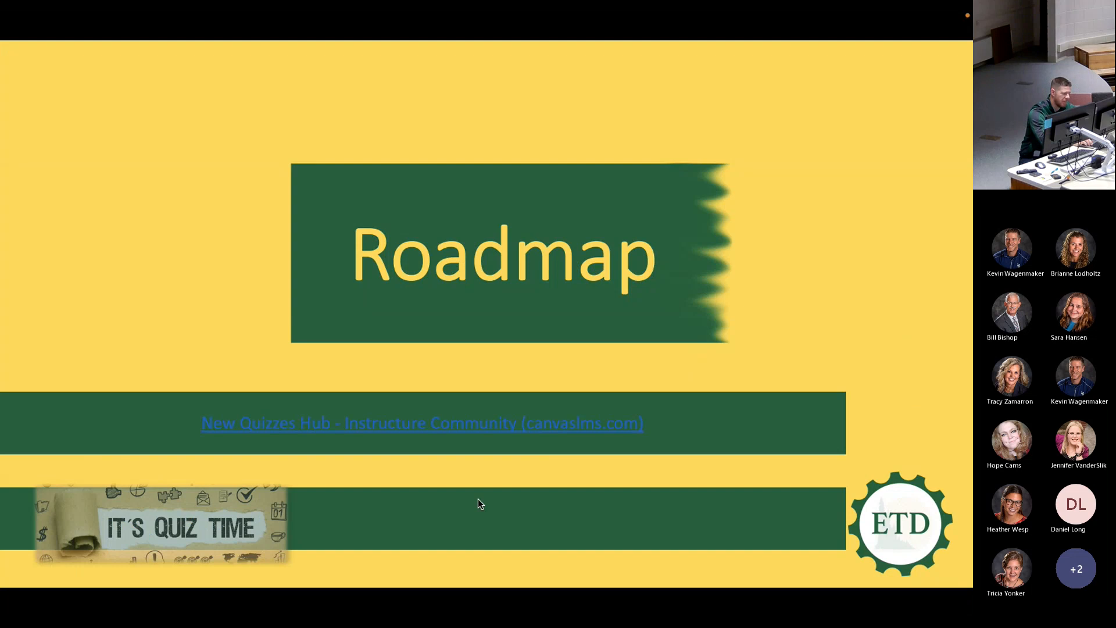
pyautogui.click(478, 504)
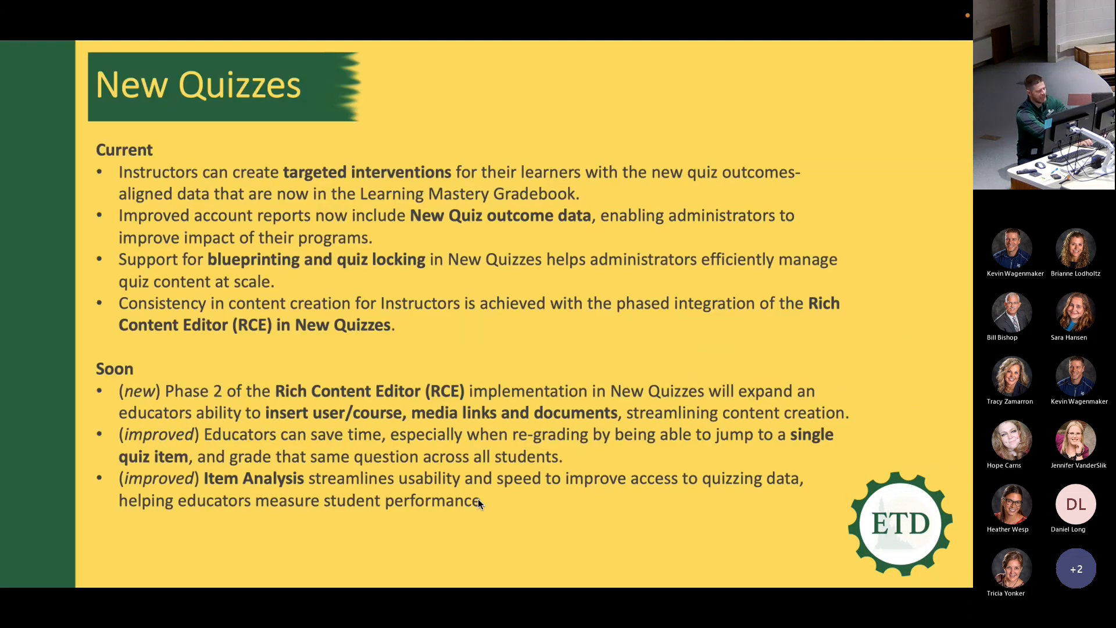